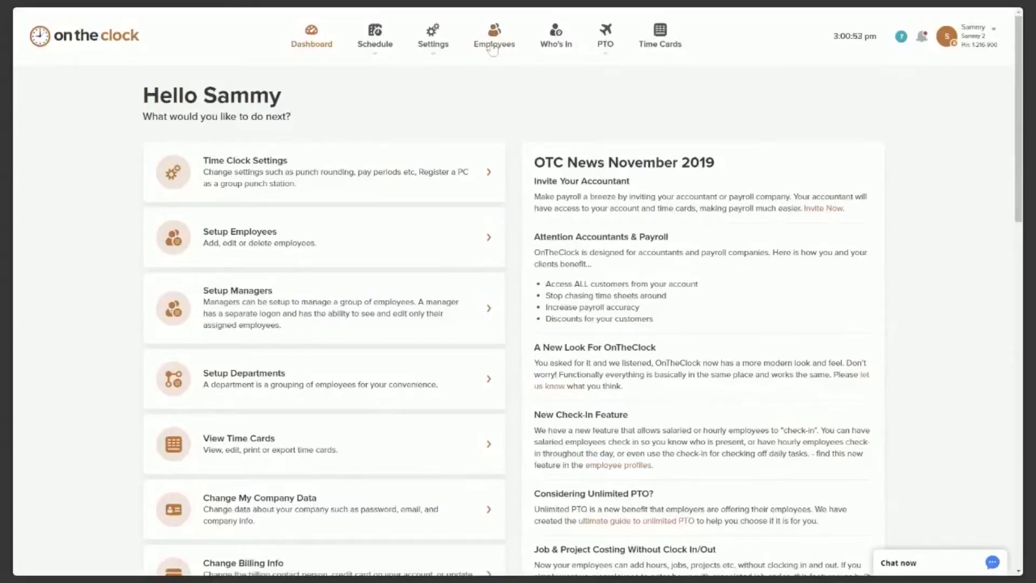
From the Employees page, choose Add Employees > Add One to start a new employee.
left_click(493, 51)
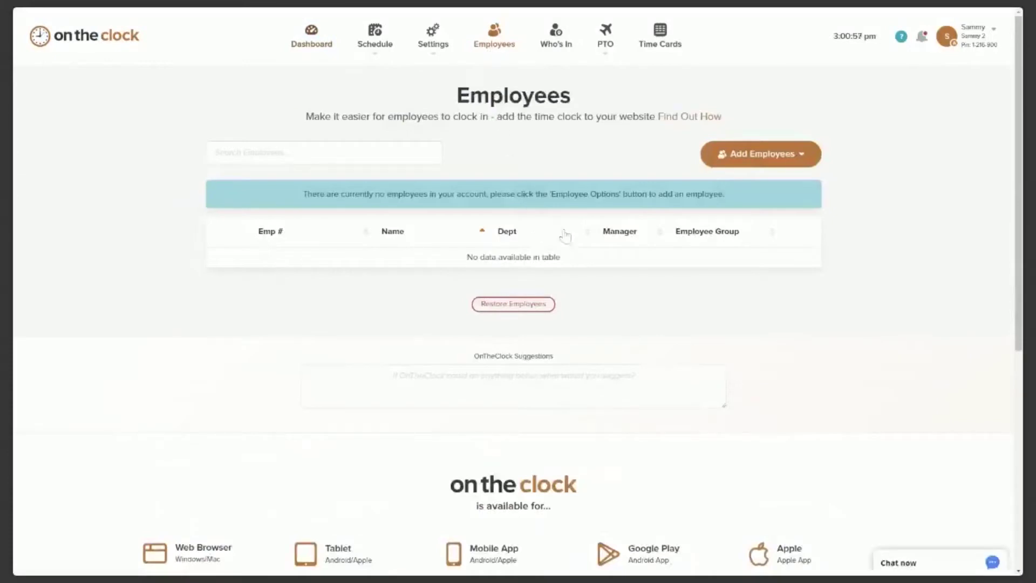
left_click(803, 157)
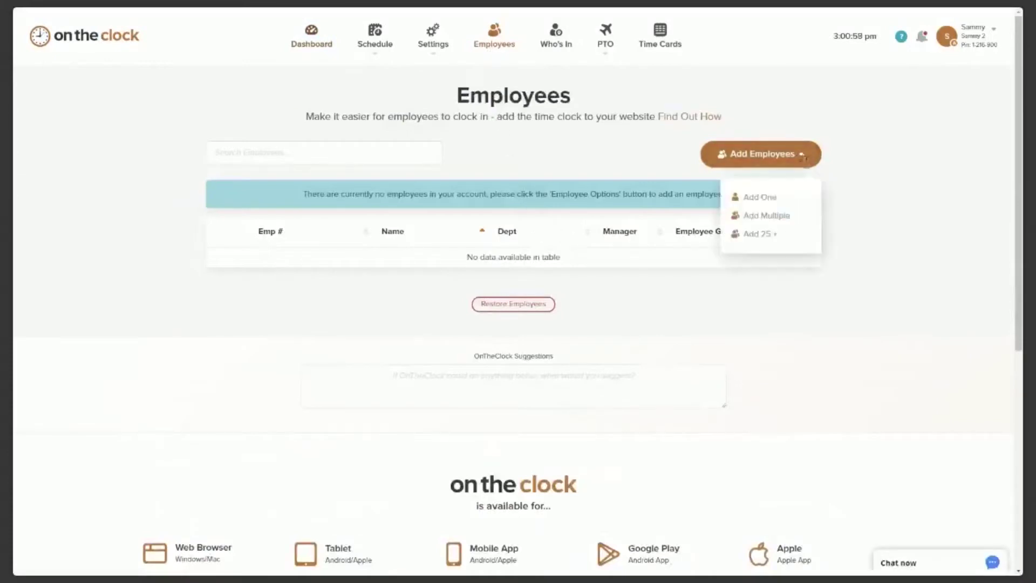
left_click(758, 200)
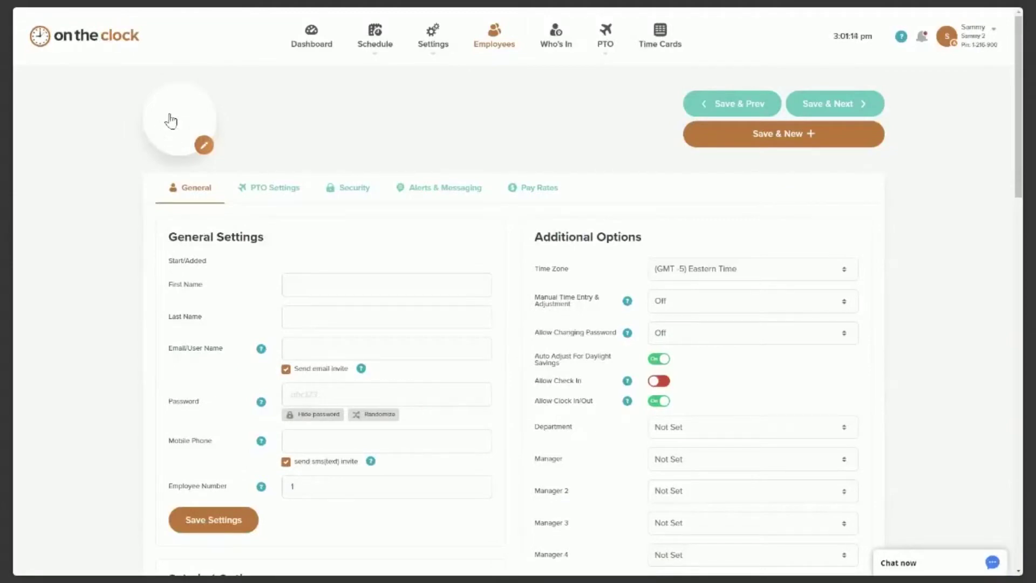
Enter the employee's first name, last name and user name in General Settings.
scroll(325, 127, "down", 1)
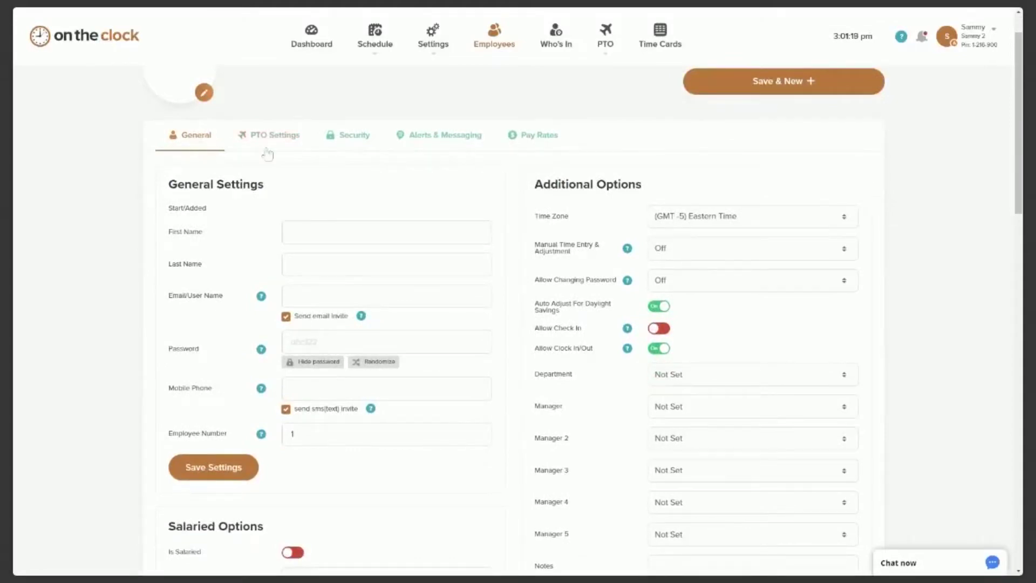
scroll(305, 166, "down", 1)
scroll(306, 166, "down", 1)
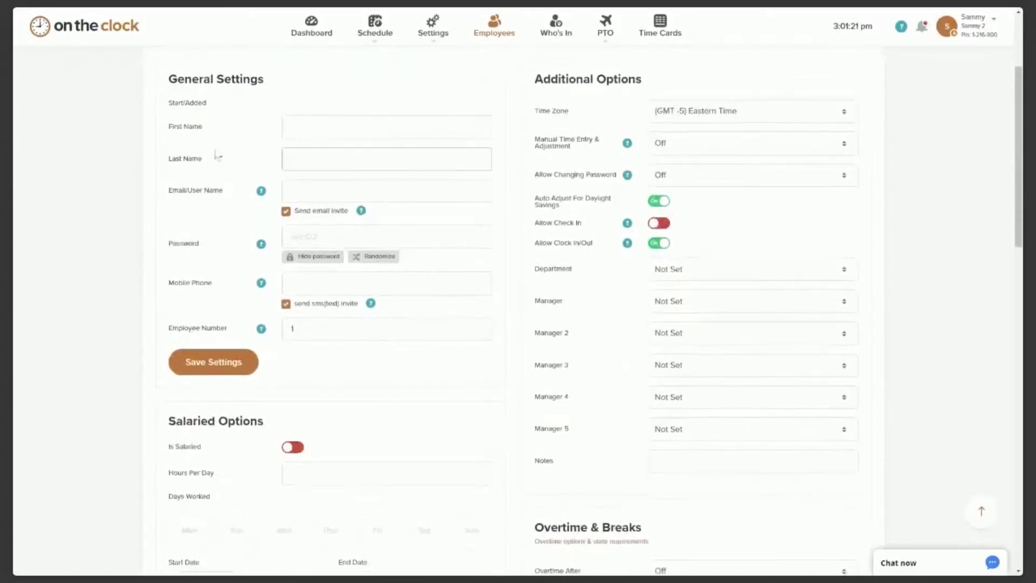
left_click(306, 130)
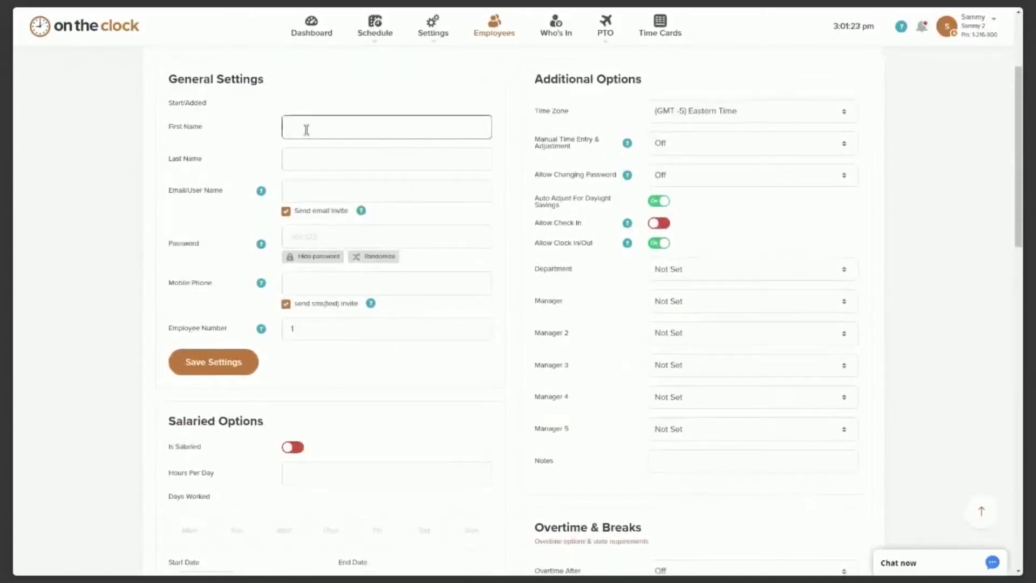
type("Samantha")
left_click(290, 156)
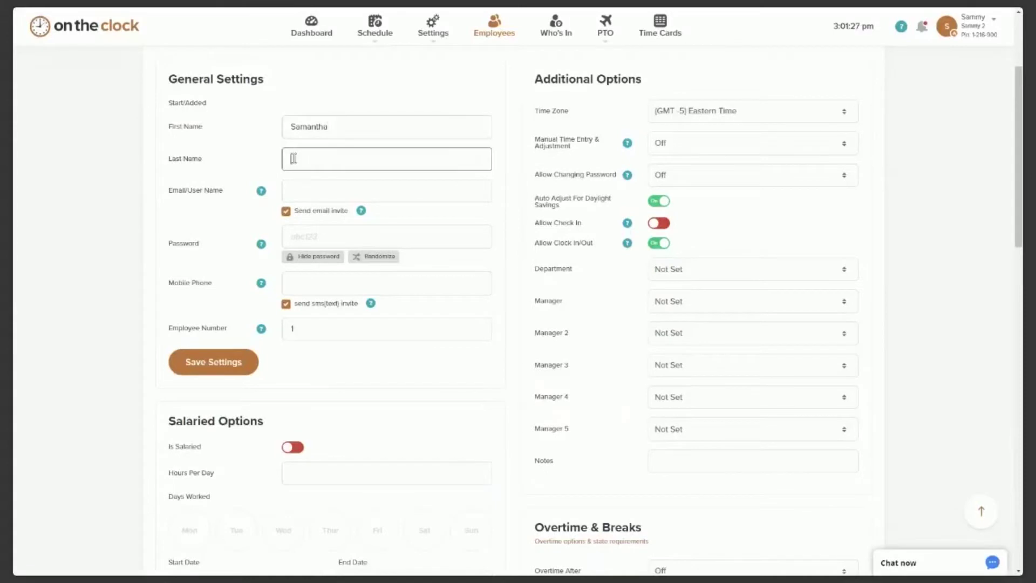
type("Q")
left_click(297, 192)
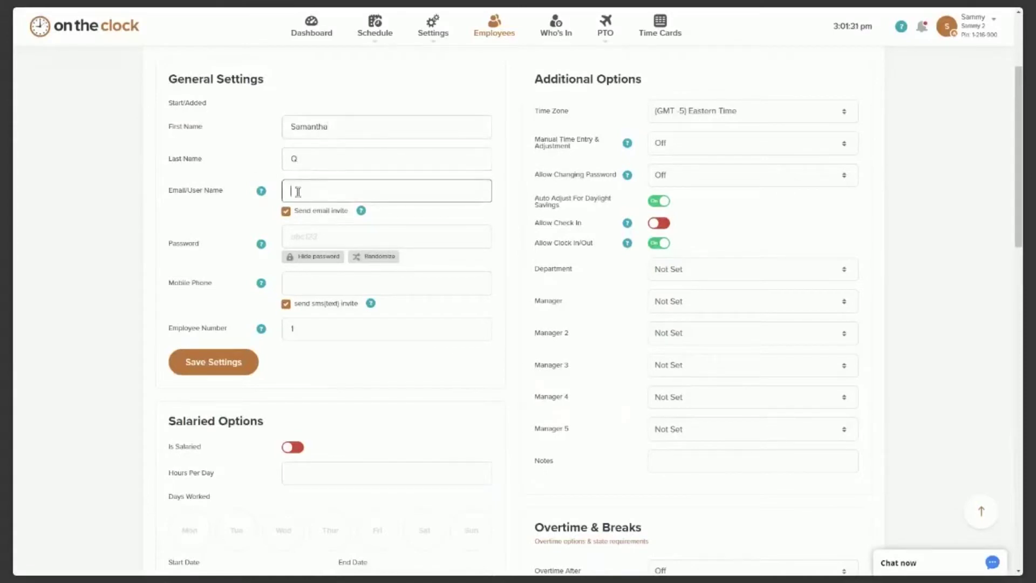
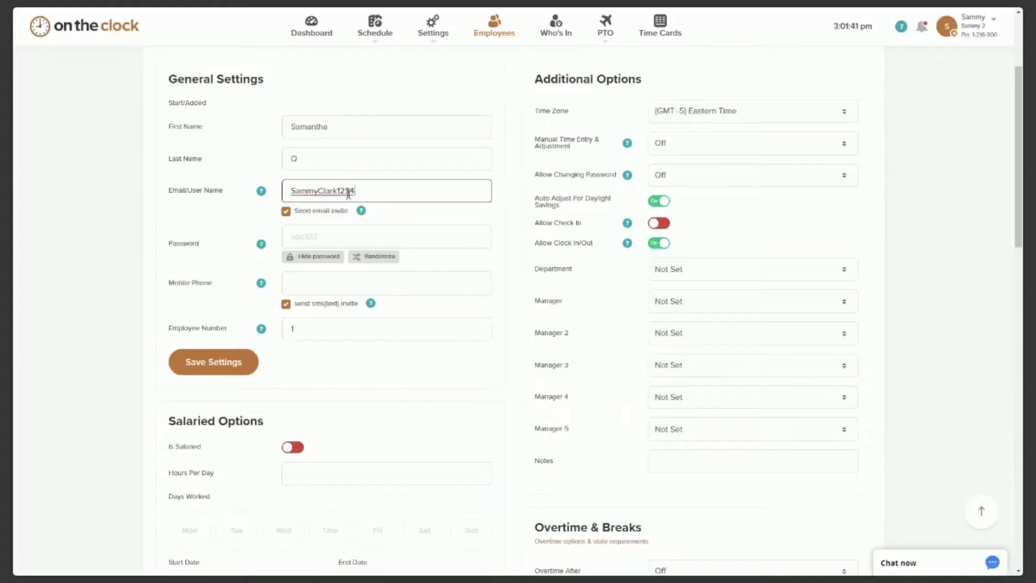
scroll(255, 222, "down", 1)
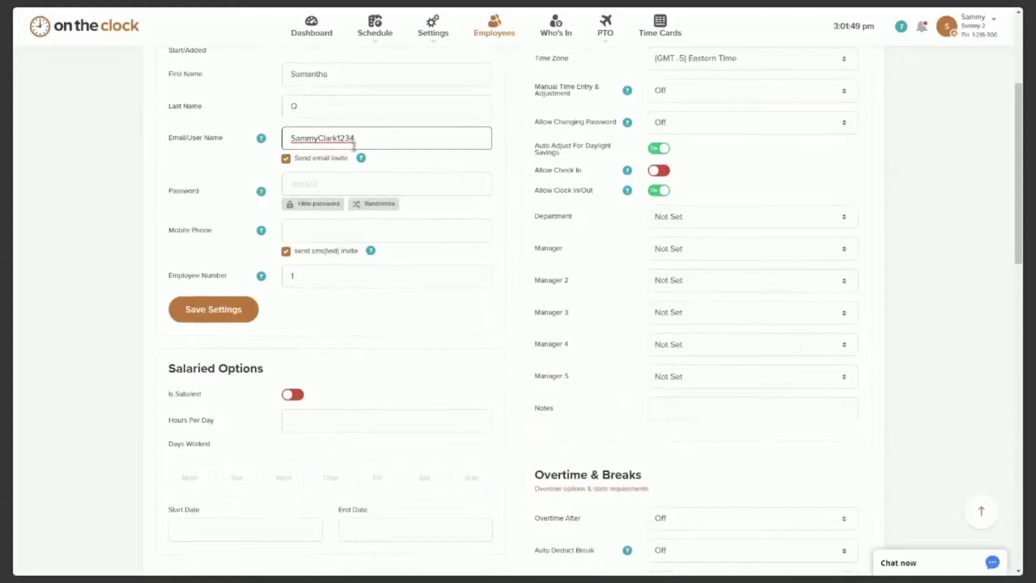
Randomize the employee's password, leaving mobile phone blank and employee number at 1.
left_click(308, 182)
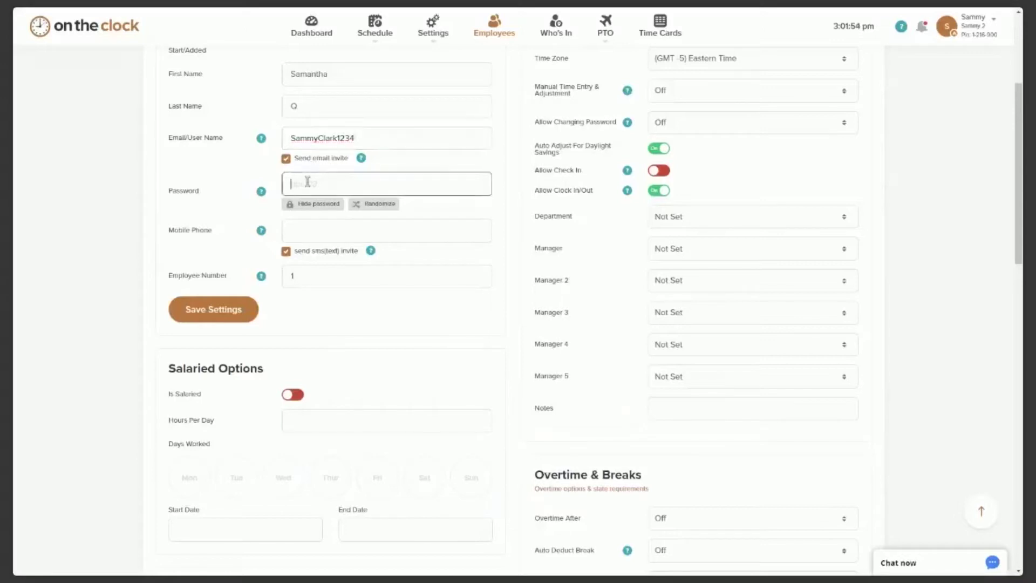
left_click(375, 209)
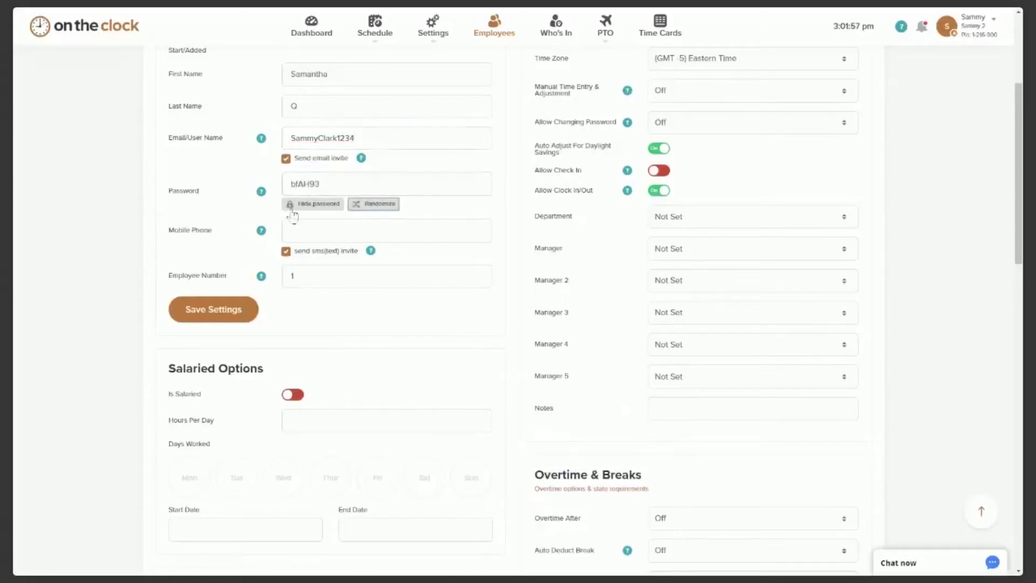
scroll(292, 214, "down", 1)
scroll(292, 214, "down", 3)
left_click(301, 179)
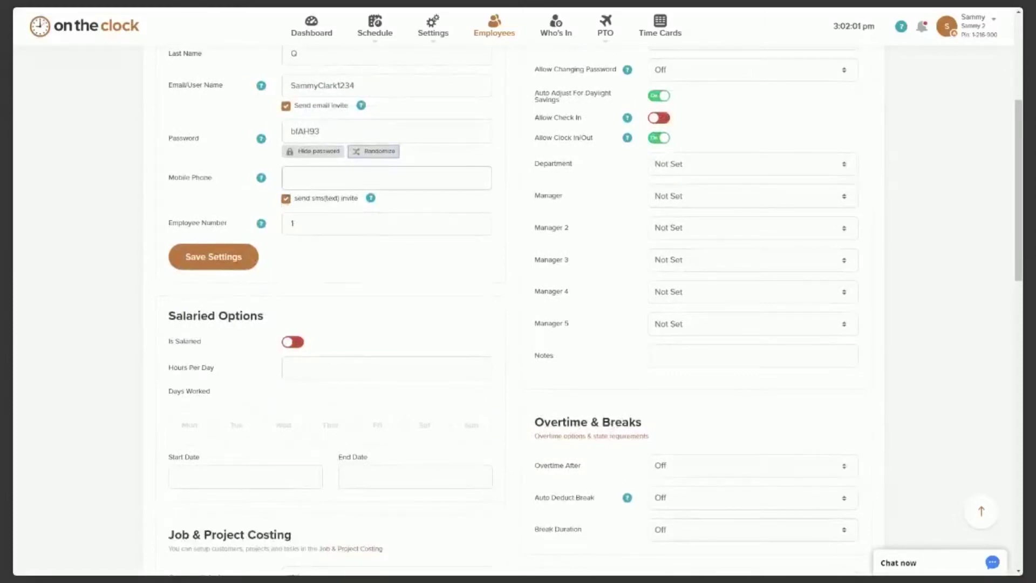
scroll(319, 222, "down", 2)
left_click(300, 171)
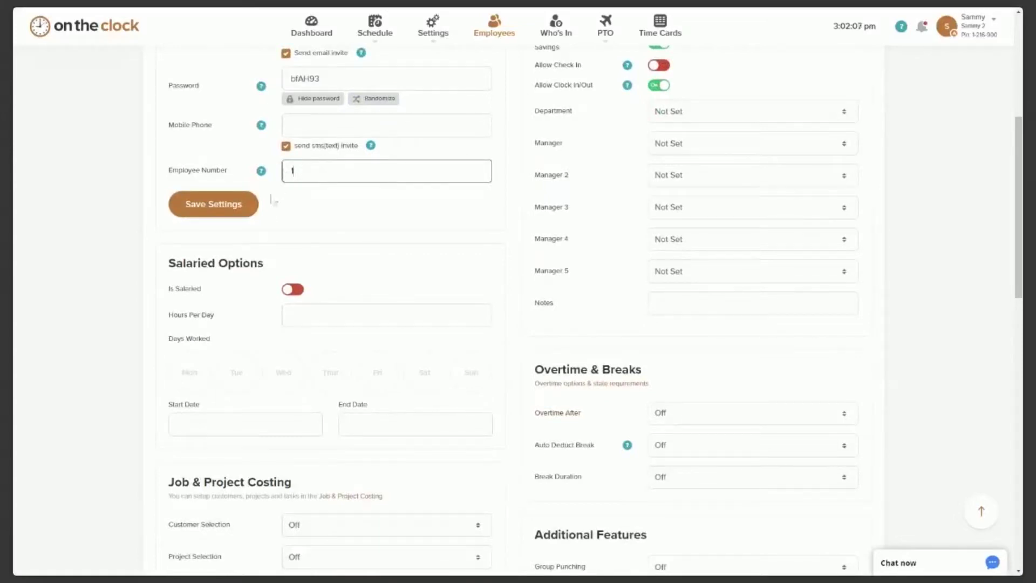
left_click(260, 238)
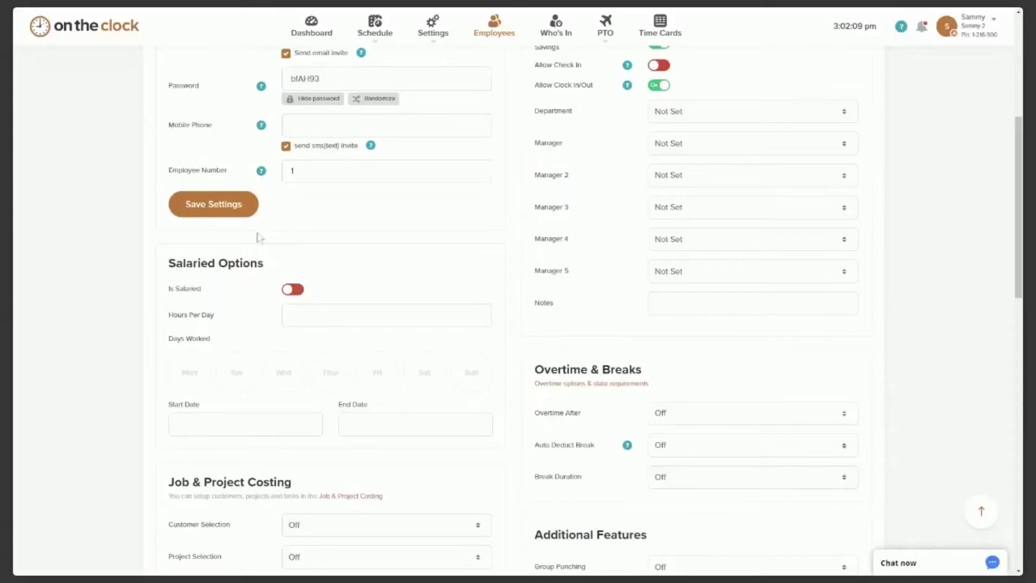
scroll(459, 226, "up", 4)
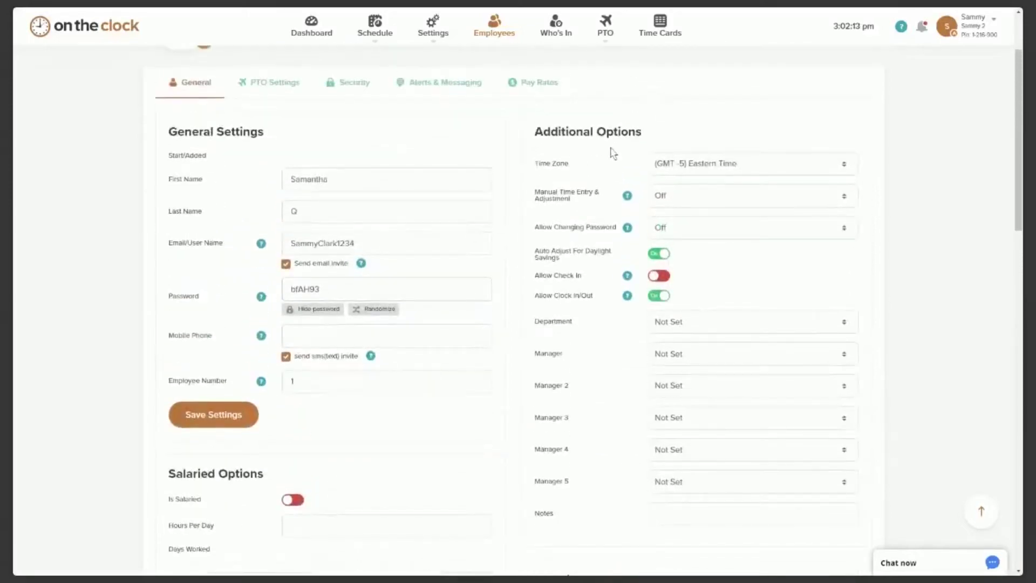
Turn on Manual Time Entry & Adjustment and Allow Changing Password, keeping daylight savings auto adjust on.
scroll(815, 148, "down", 1)
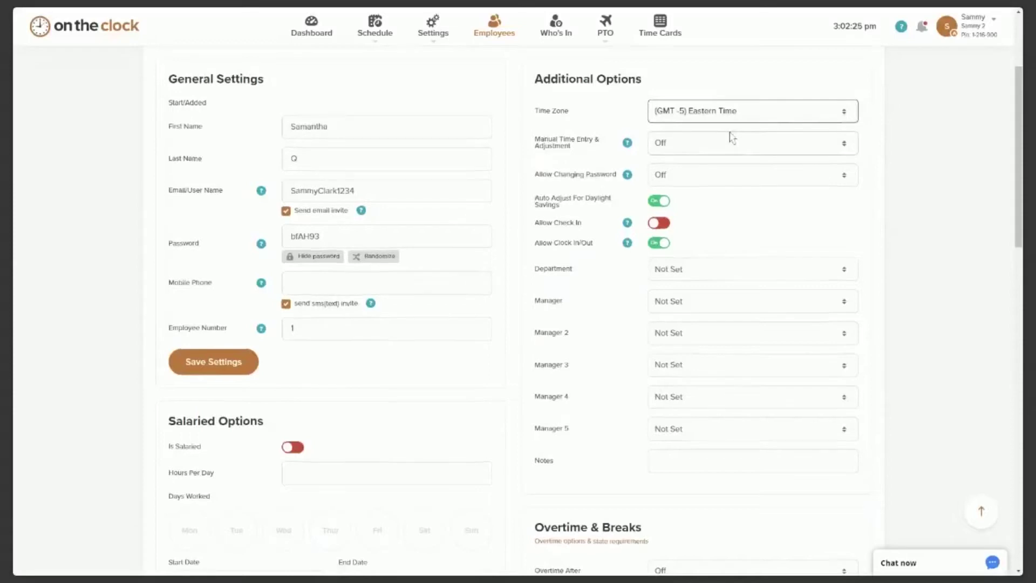
scroll(732, 138, "down", 1)
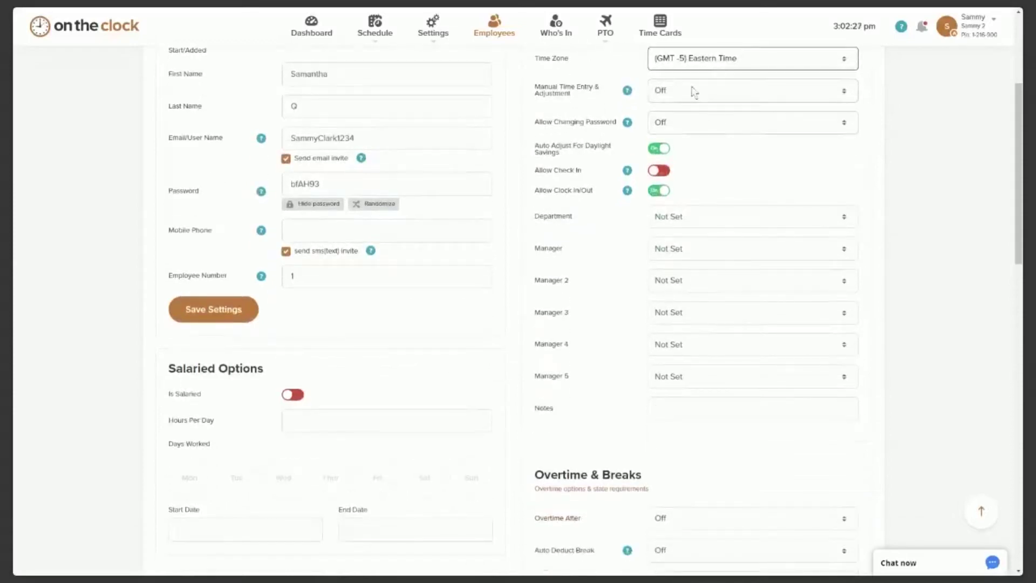
left_click(698, 102)
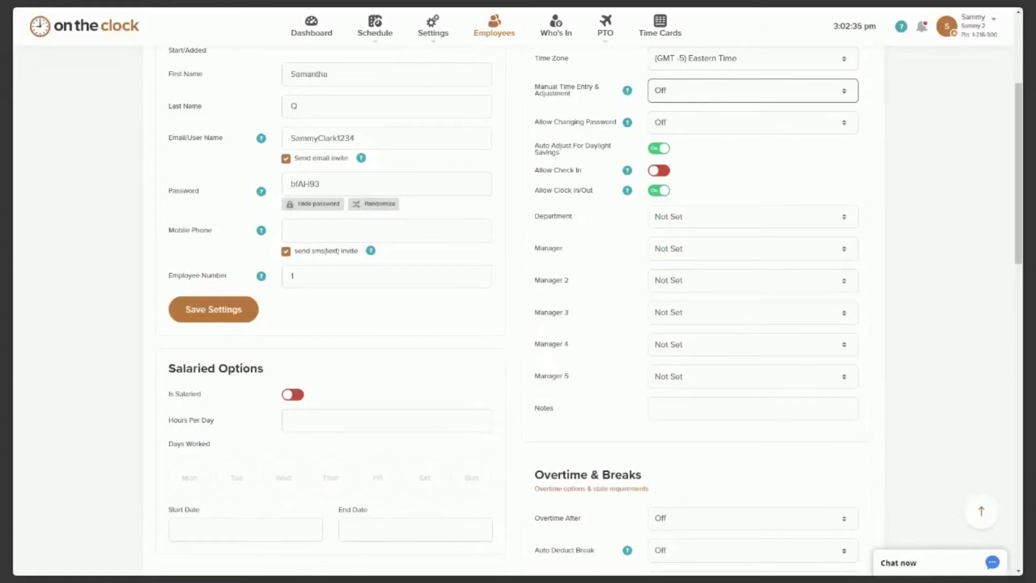
left_click(731, 134)
scroll(712, 97, "down", 1)
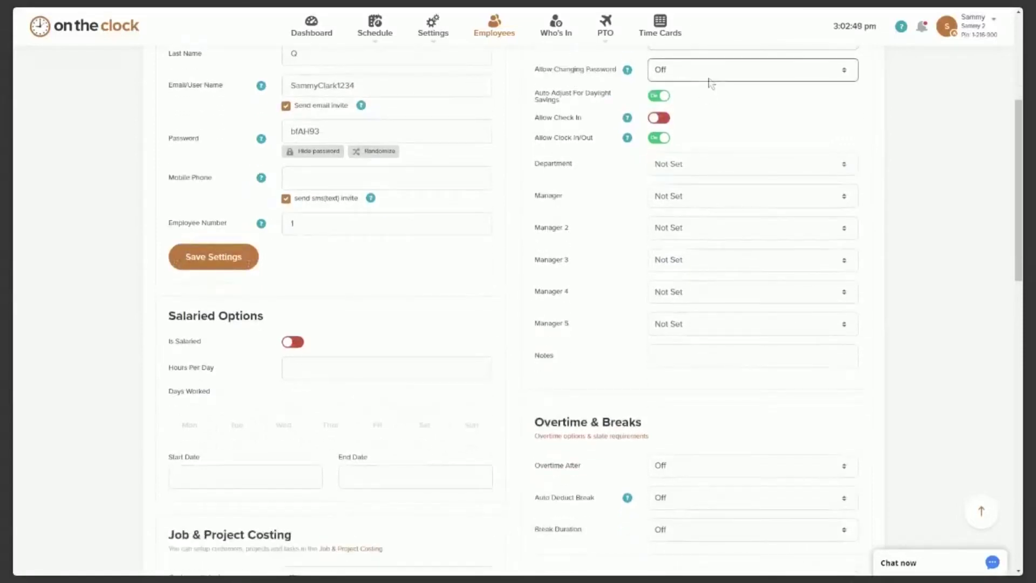
left_click(710, 88)
left_click(657, 97)
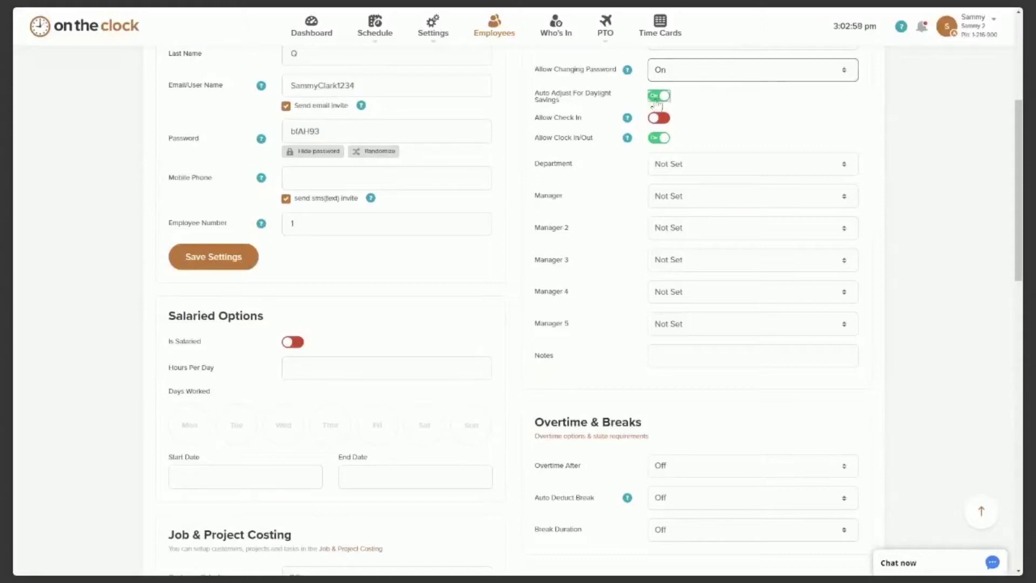
left_click(667, 100)
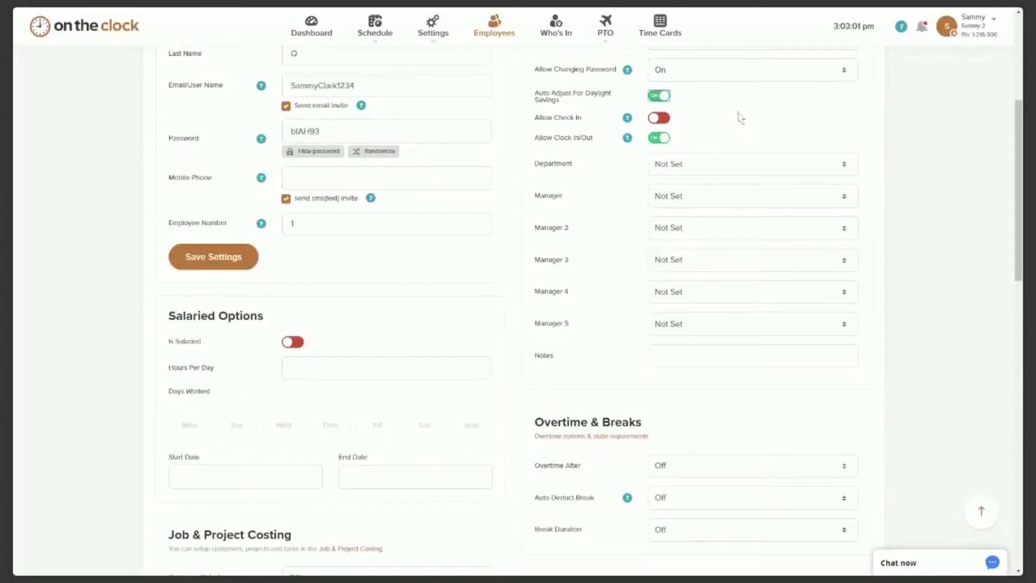
scroll(740, 115, "down", 1)
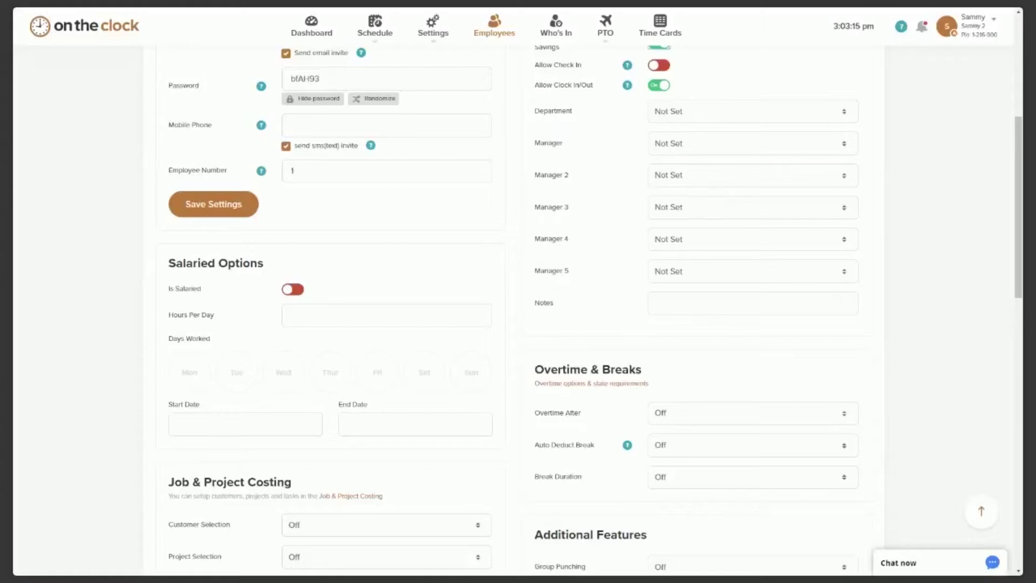
Try toggling employee check-in and clock in/out, leaving check-in off and clocking allowed.
left_click(662, 65)
left_click(659, 65)
left_click(658, 87)
left_click(665, 89)
scroll(712, 87, "down", 1)
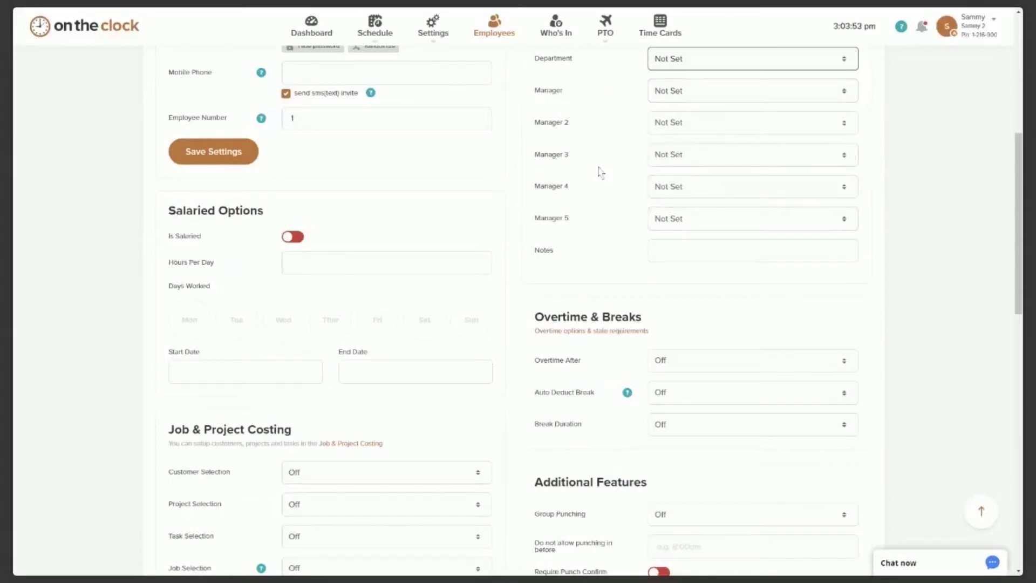
Move past the manager and notes fields to the Salaried Options section.
left_click(709, 98)
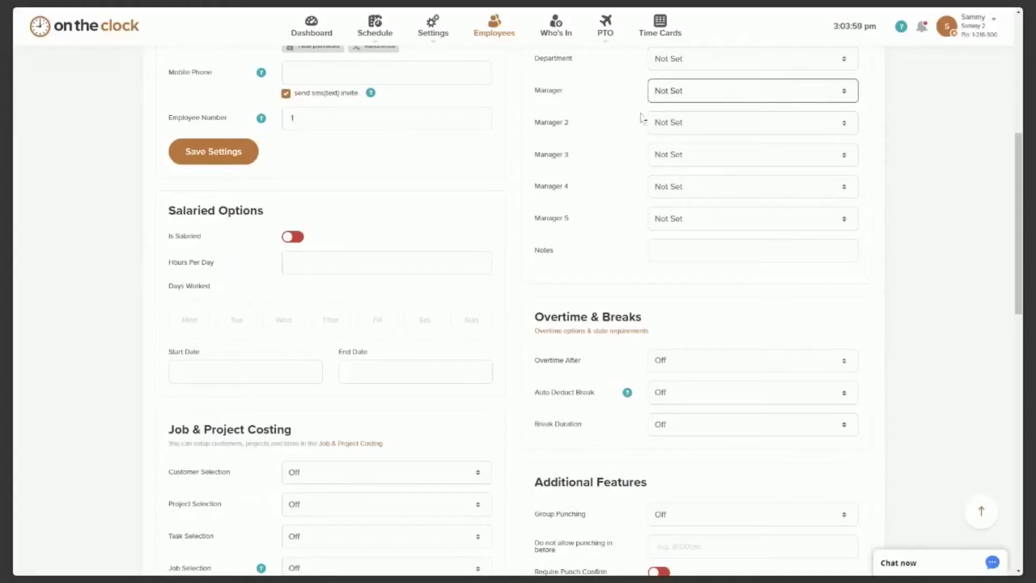
scroll(614, 132, "up", 1)
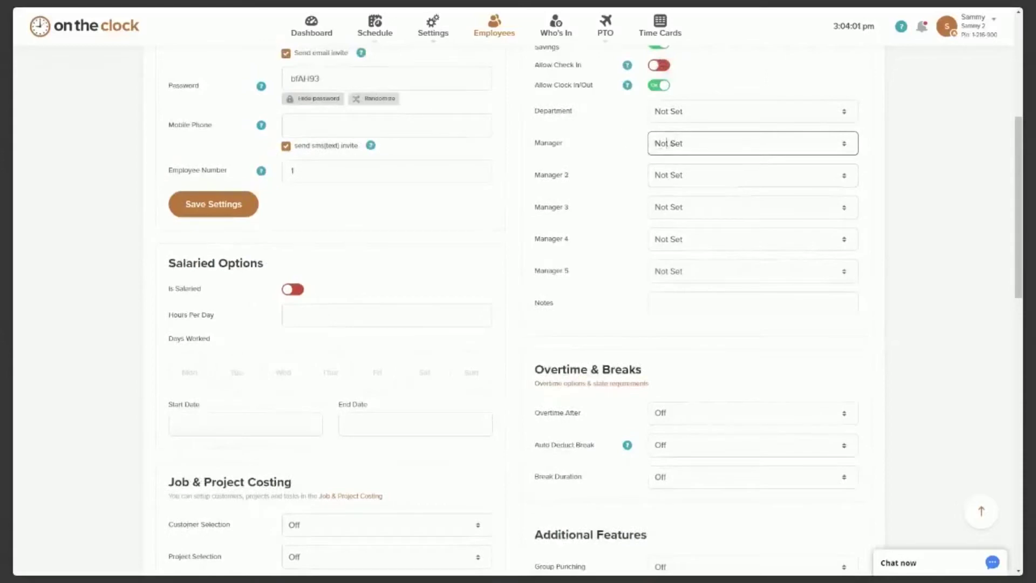
scroll(684, 109, "up", 1)
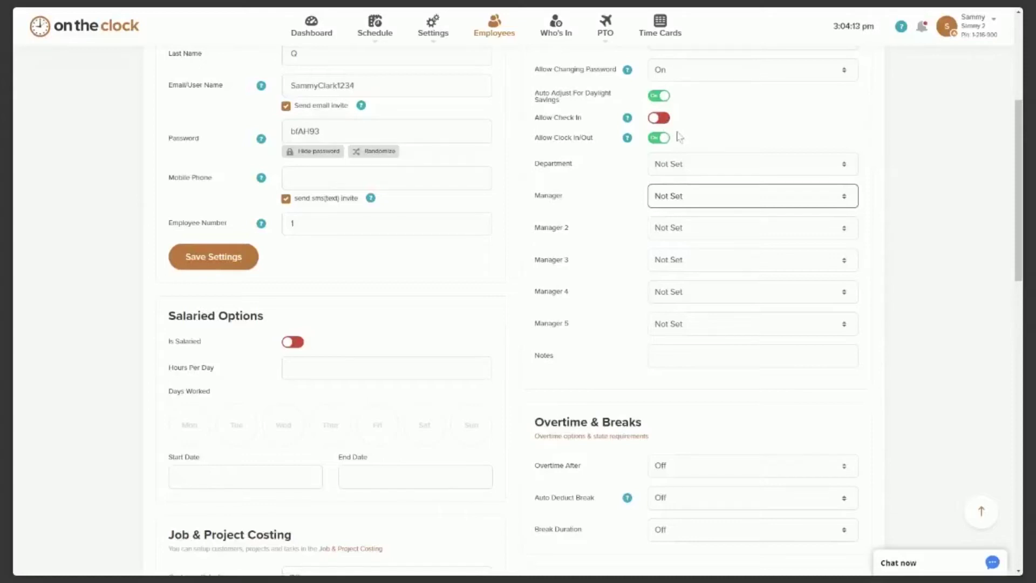
scroll(694, 158, "down", 1)
scroll(695, 158, "down", 1)
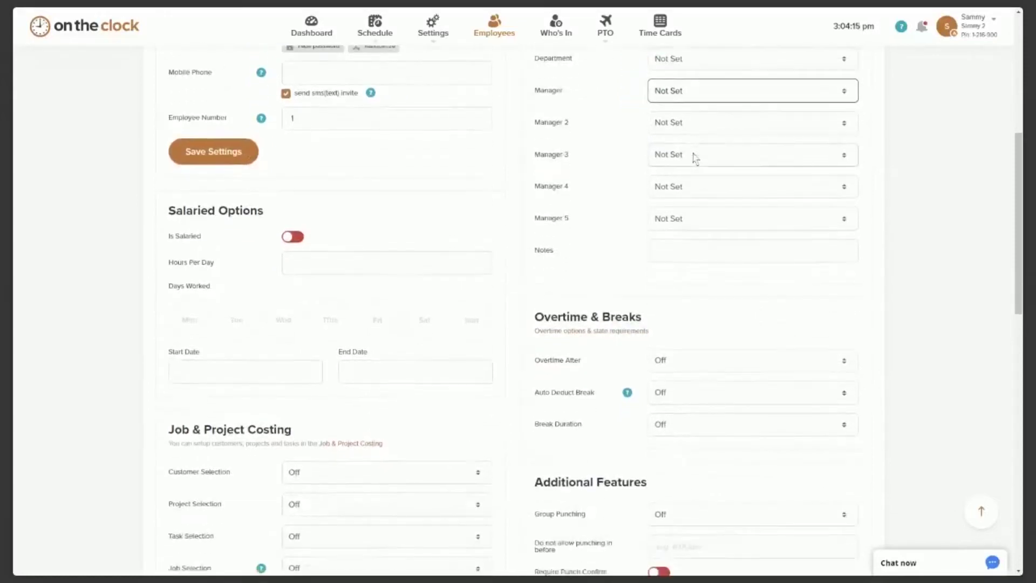
scroll(693, 156, "down", 2)
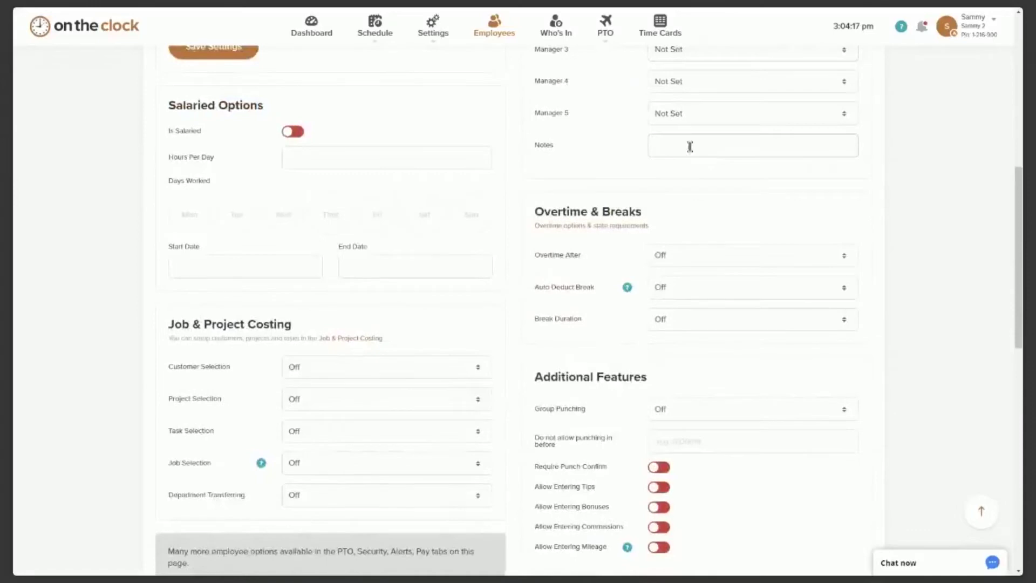
scroll(681, 130, "down", 1)
left_click(670, 92)
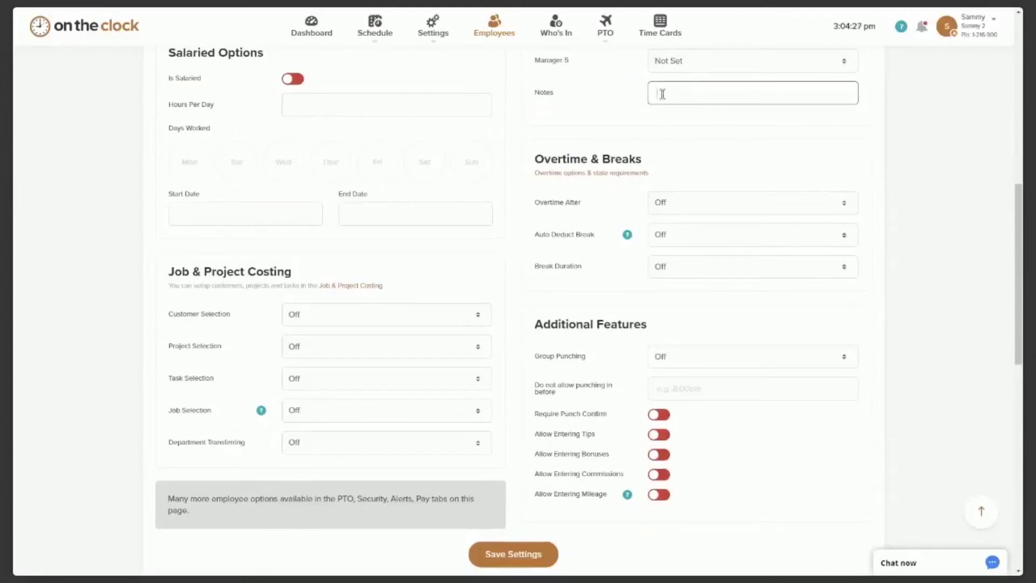
scroll(569, 154, "up", 5)
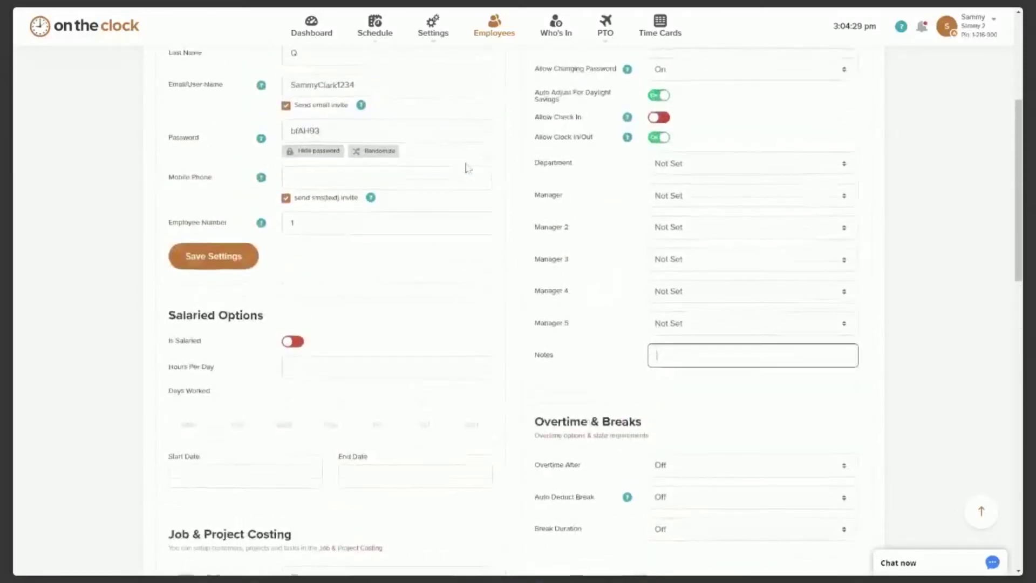
scroll(467, 166, "up", 3)
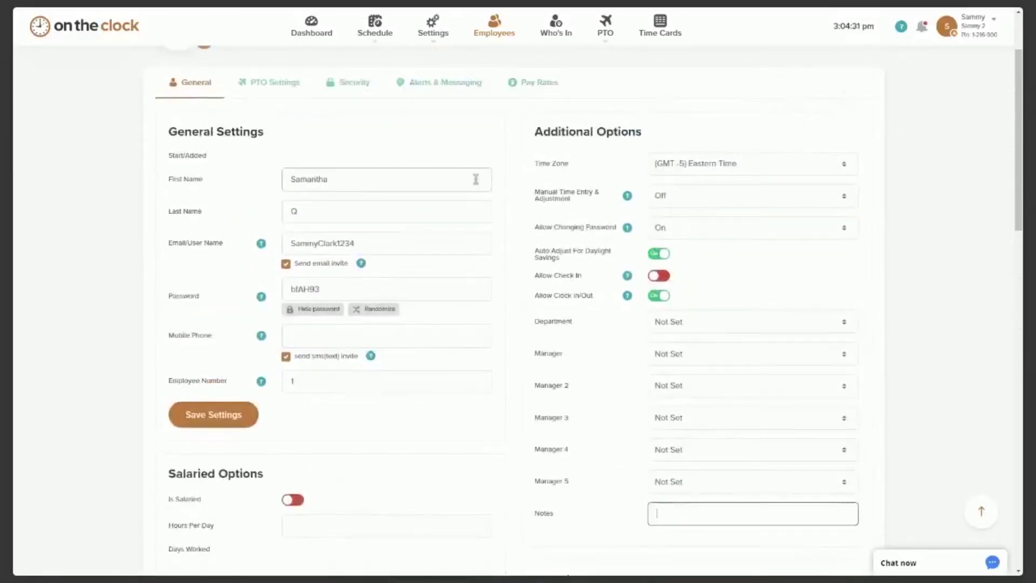
scroll(580, 205, "down", 3)
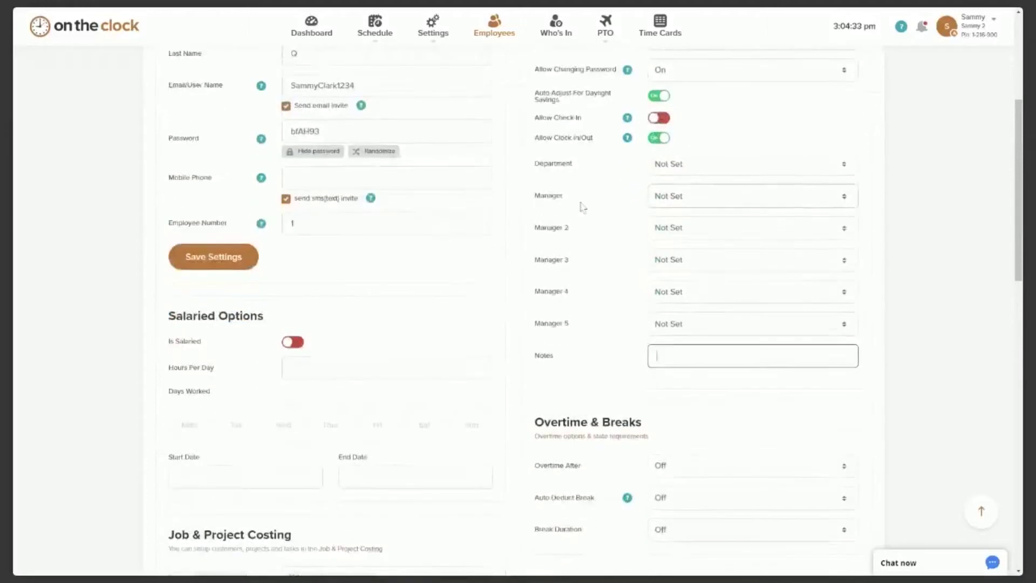
scroll(583, 206, "down", 4)
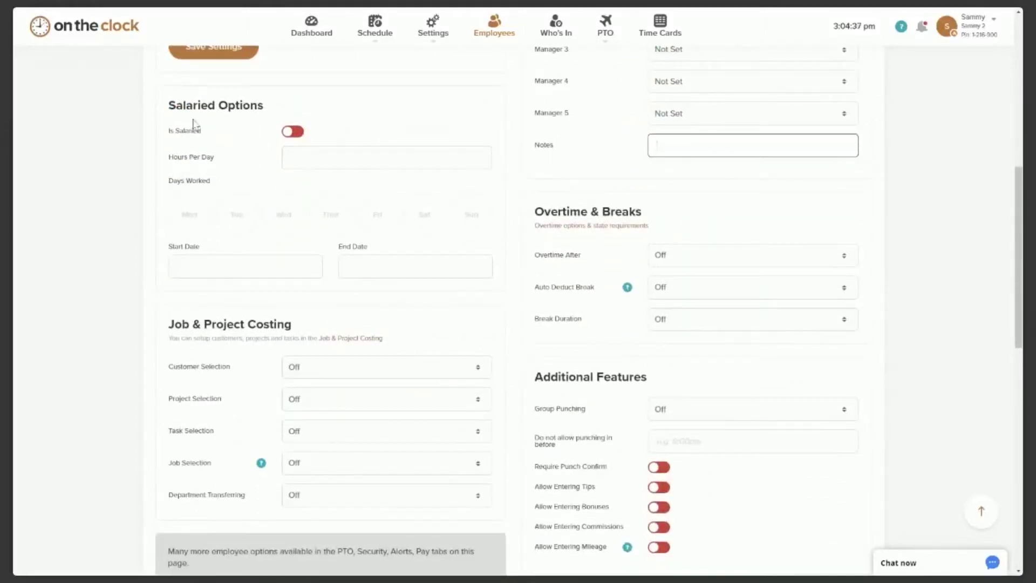
Mark the employee salaried at 8.00 hours per day, working Monday through Friday.
left_click(295, 132)
left_click(296, 159)
type("8.00")
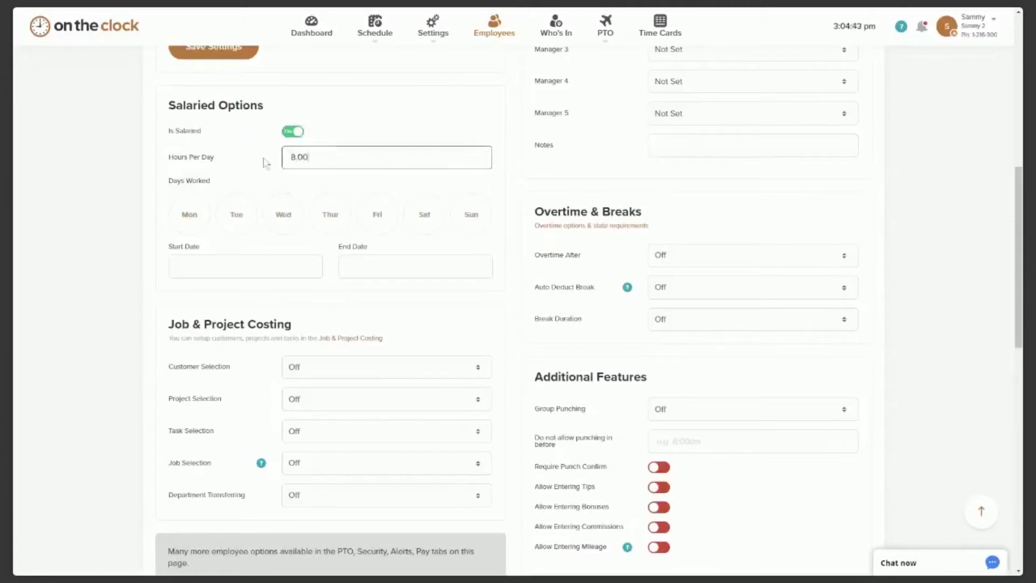
left_click(192, 218)
left_click(194, 219)
left_click(238, 221)
left_click(284, 220)
left_click(329, 225)
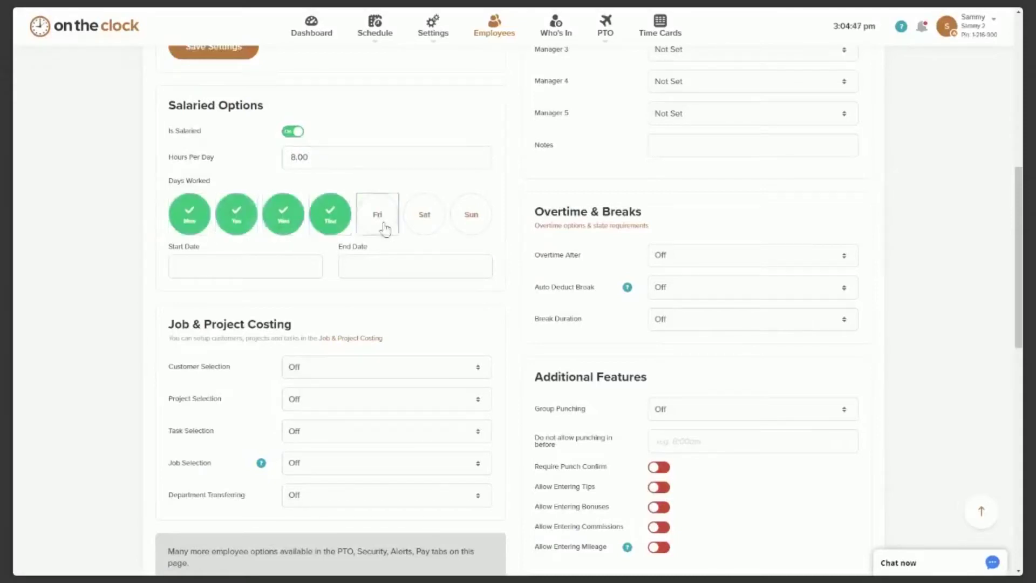
left_click(382, 227)
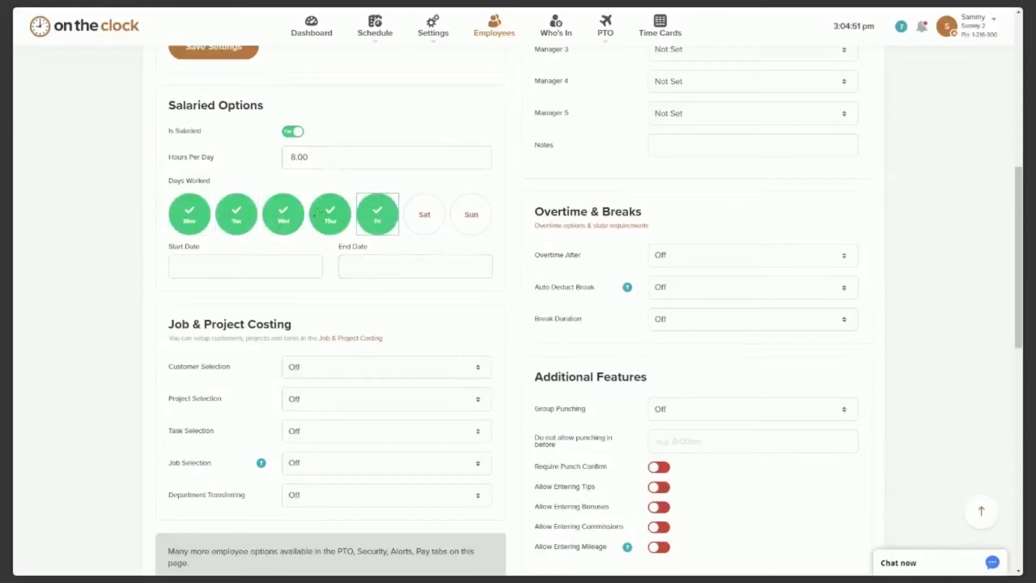
Look at the salary start and end date fields, then turn Is Salaried off.
left_click(261, 265)
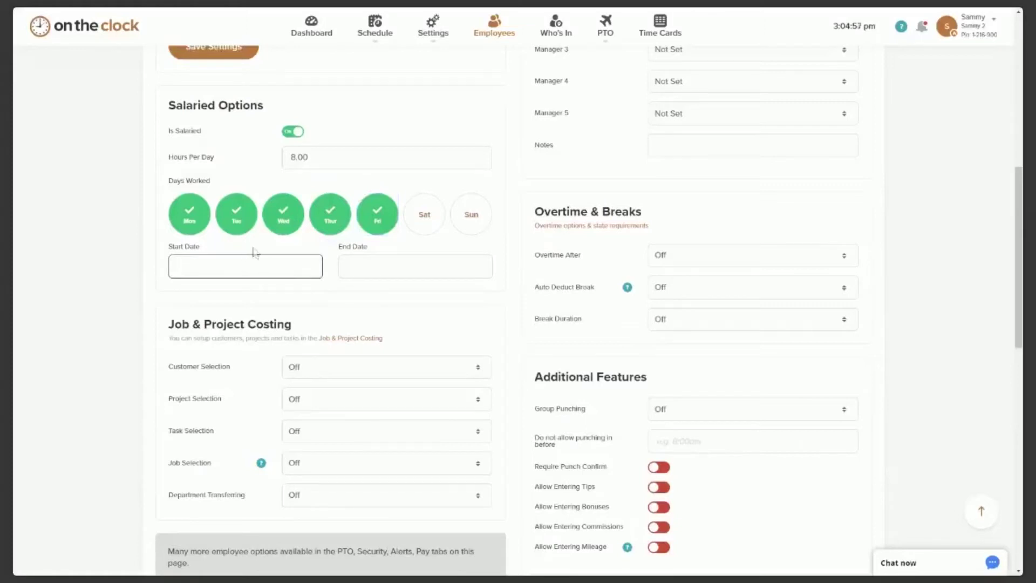
left_click(389, 270)
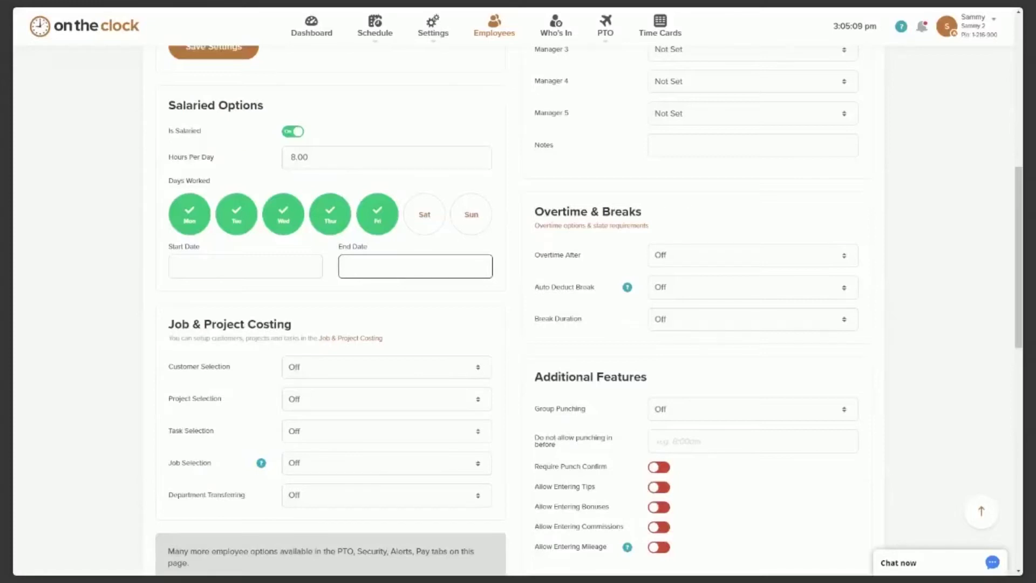
left_click(316, 258)
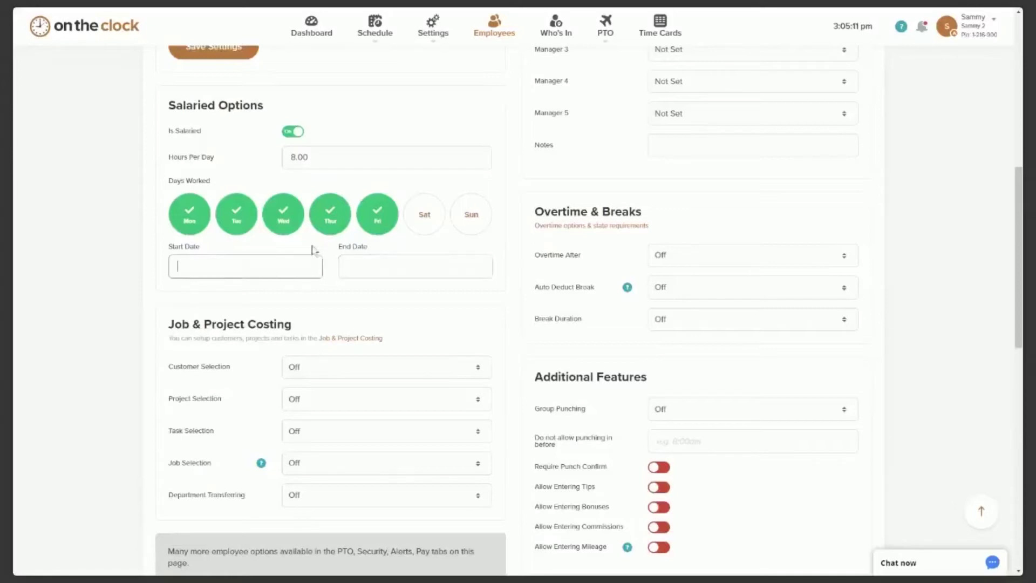
left_click(293, 131)
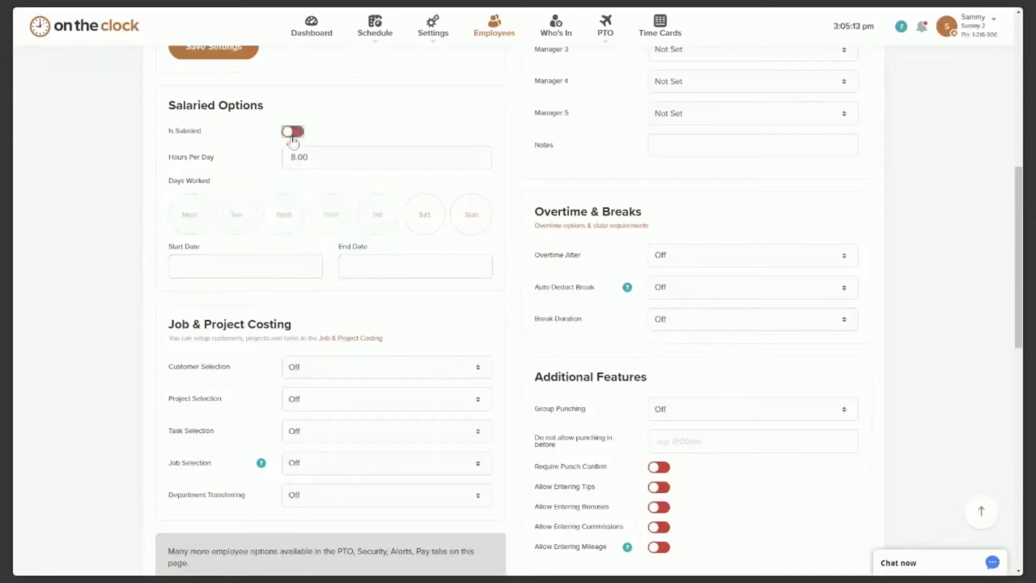
Set Overtime After to 40 Hours Per Week.
scroll(747, 168, "down", 2)
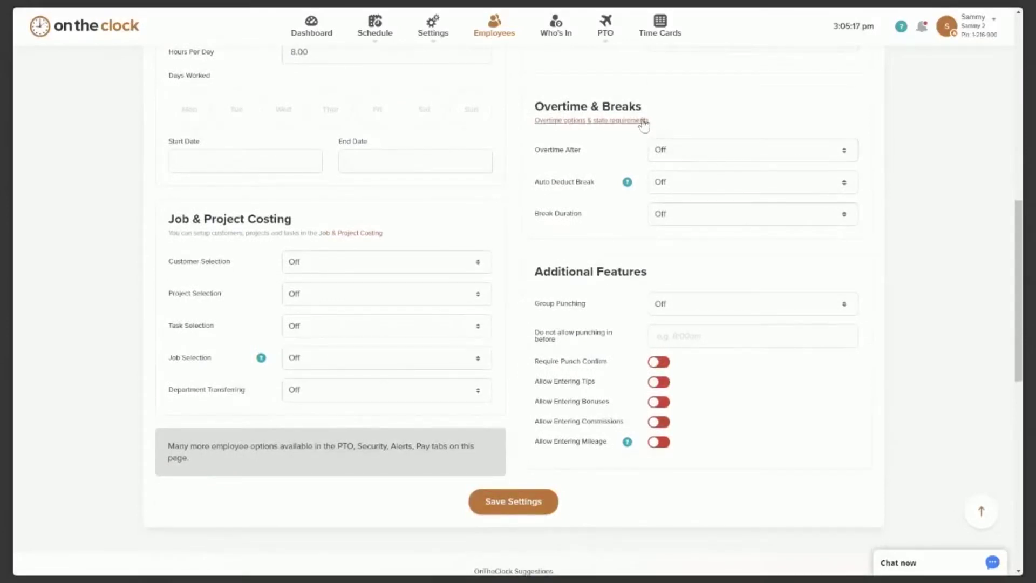
scroll(646, 124, "down", 1)
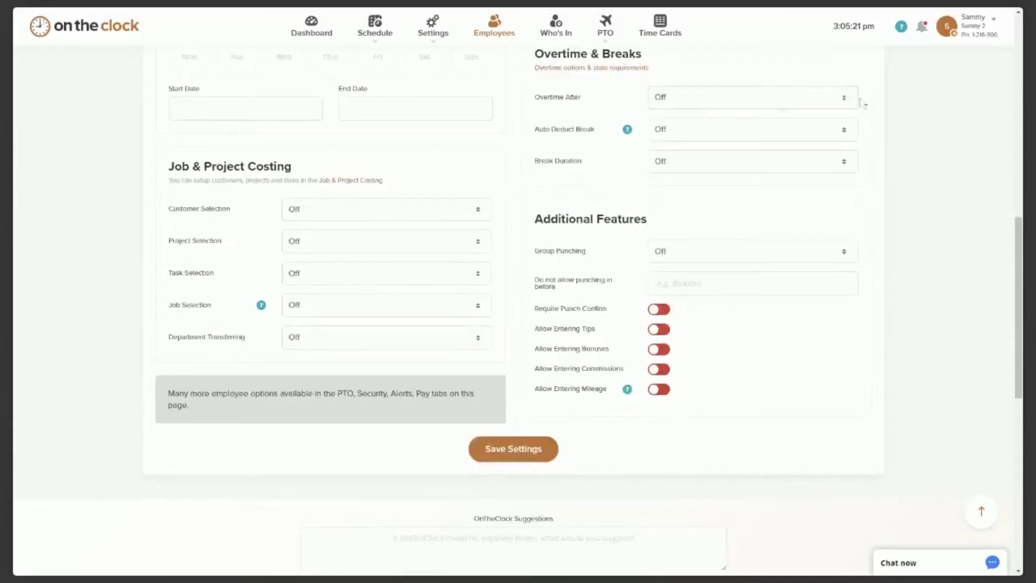
left_click(845, 105)
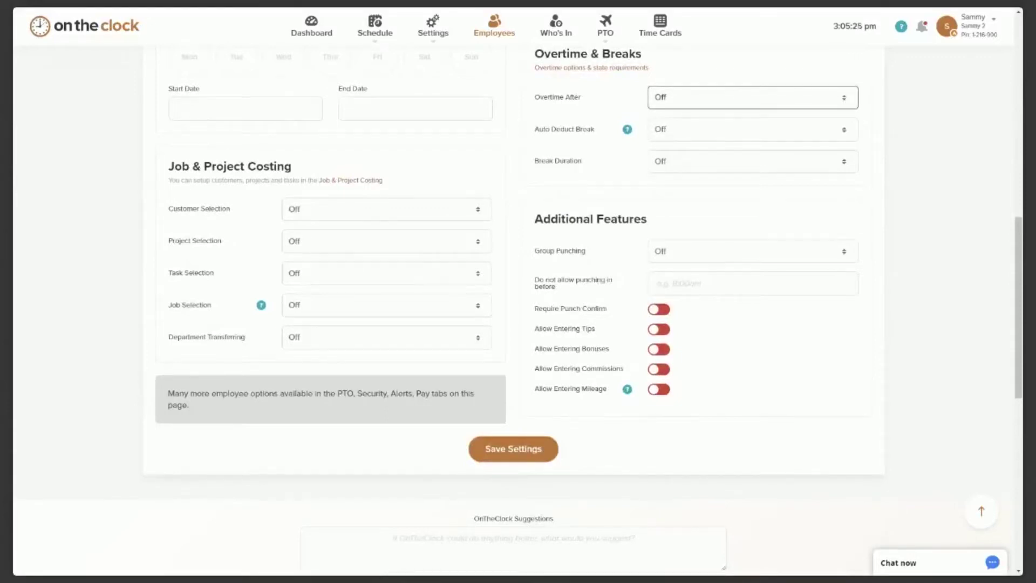
left_click(823, 111)
Try a 15-minute break auto-deducted after 4 hours, then reset both break options to Off.
scroll(747, 106, "down", 1)
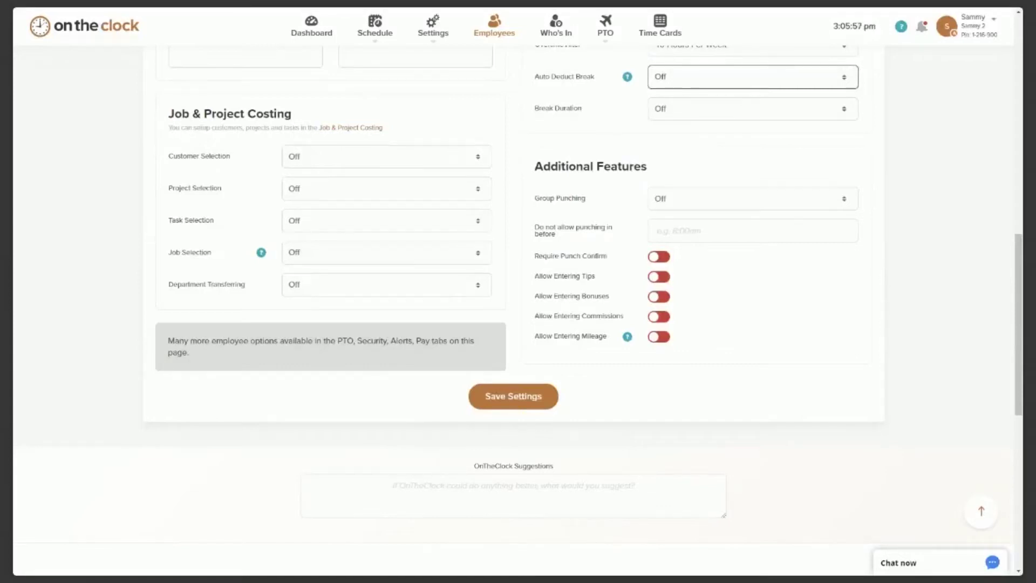
left_click(719, 95)
left_click(734, 119)
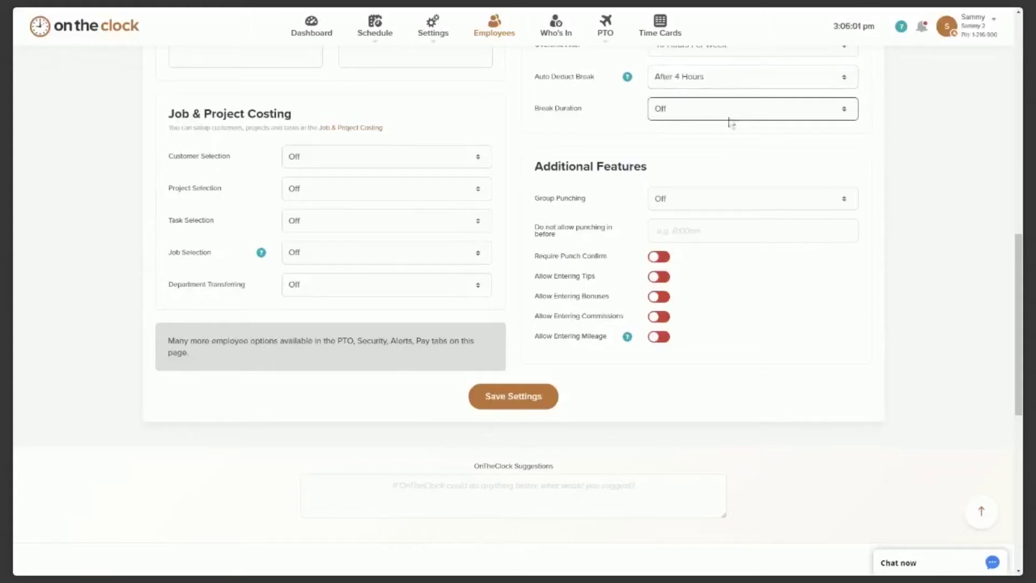
left_click(719, 140)
left_click(711, 82)
left_click(704, 98)
left_click(706, 109)
left_click(687, 130)
scroll(359, 129, "down", 1)
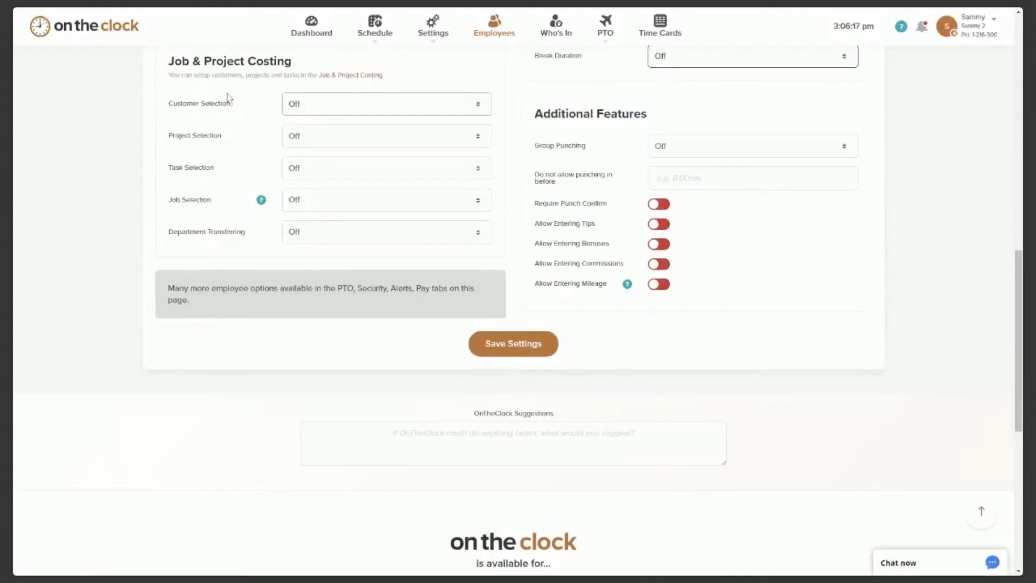
left_click(467, 113)
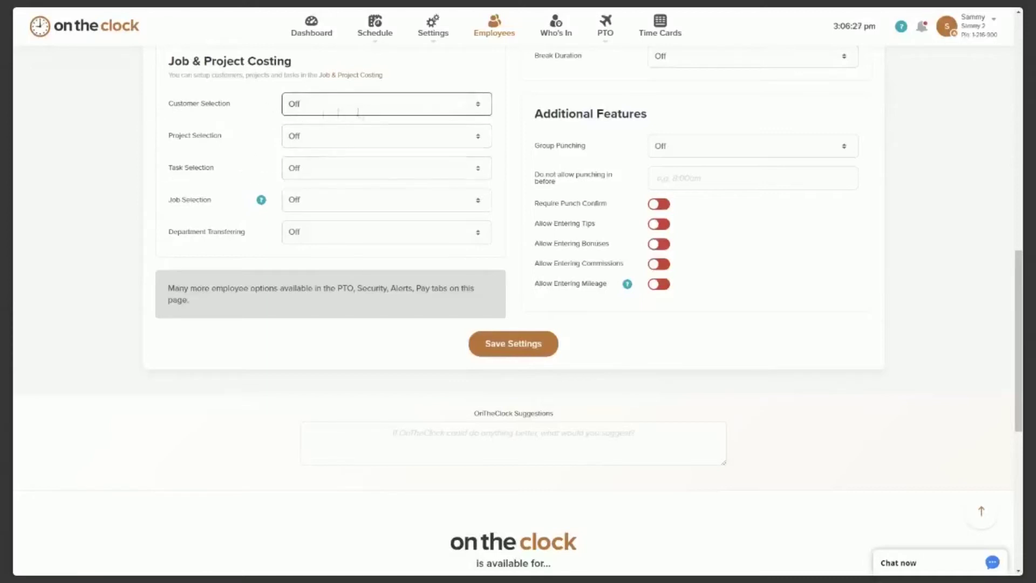
left_click(360, 138)
key("Down")
left_click(355, 138)
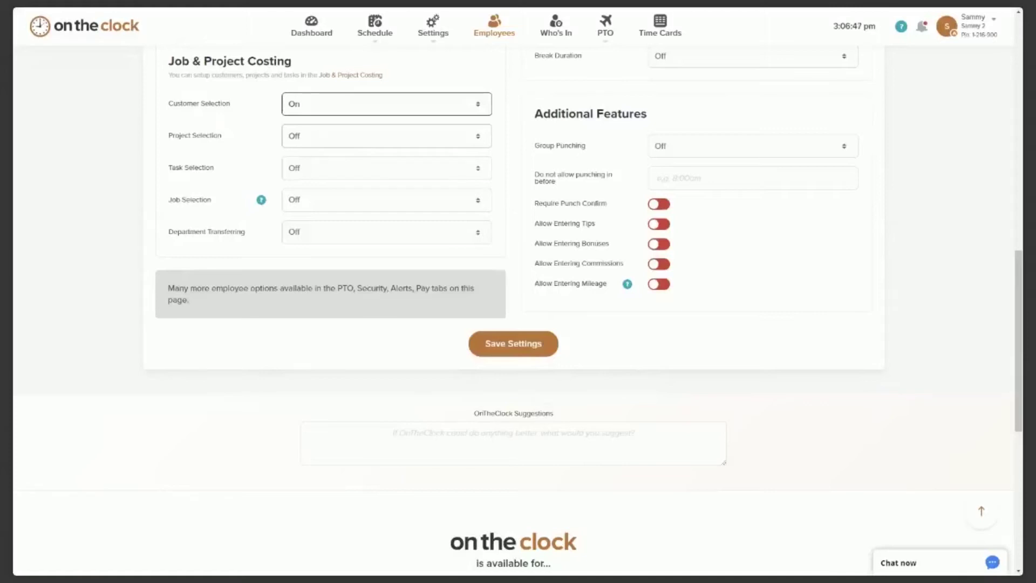
left_click(352, 120)
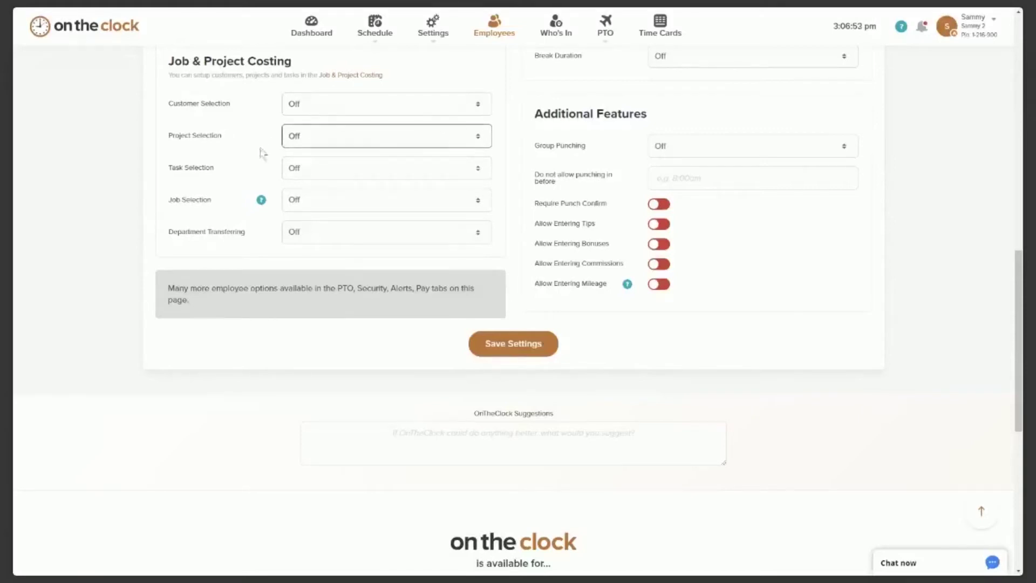
scroll(262, 154, "down", 1)
scroll(262, 150, "down", 1)
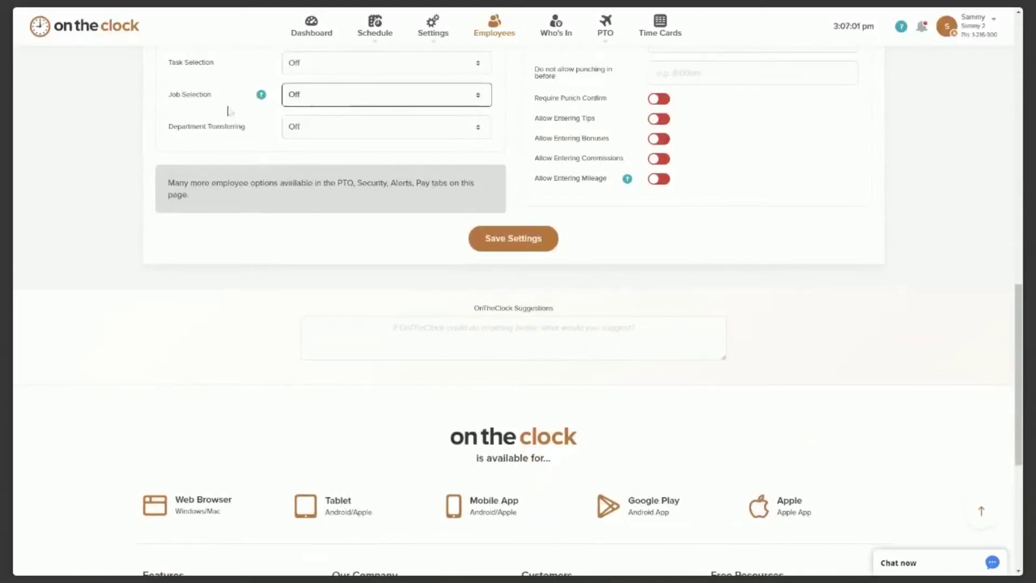
scroll(326, 139, "down", 1)
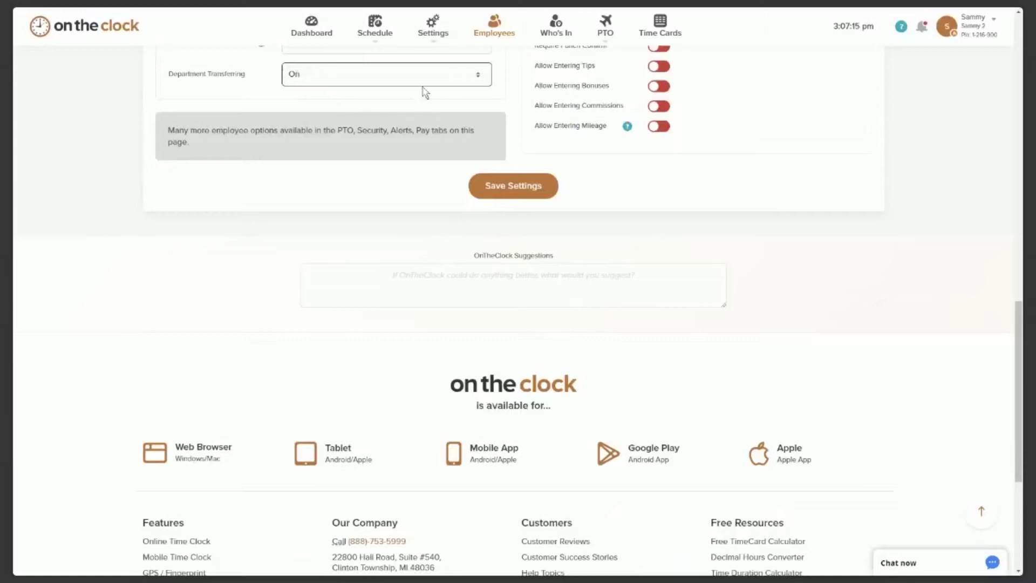
scroll(670, 225, "up", 3)
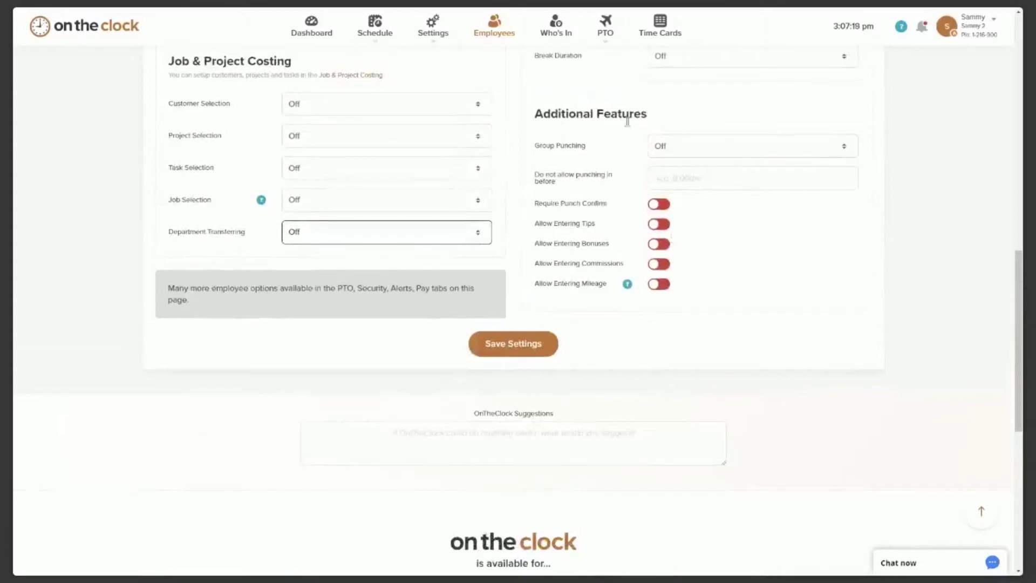
scroll(643, 127, "down", 1)
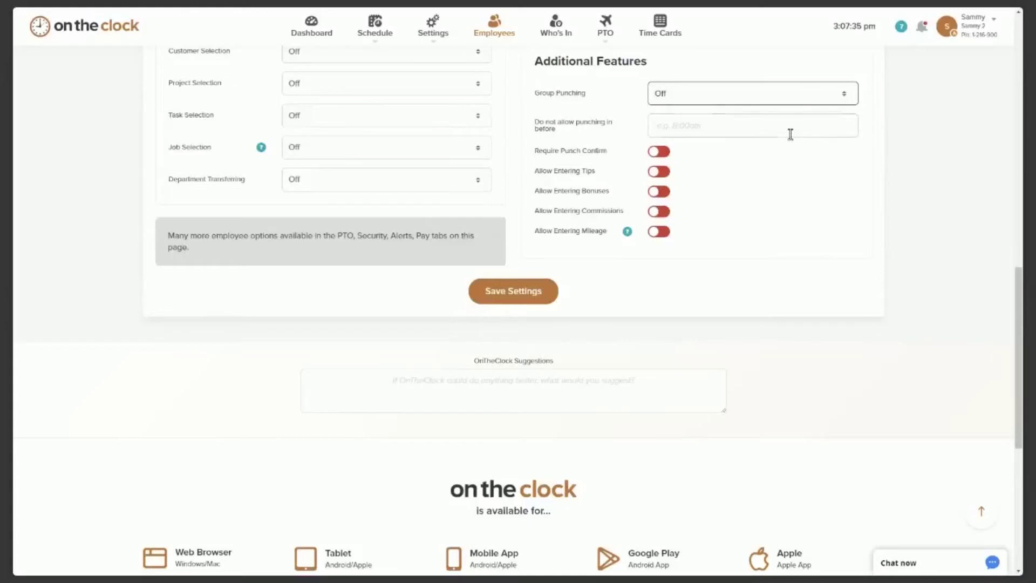
scroll(791, 145, "down", 1)
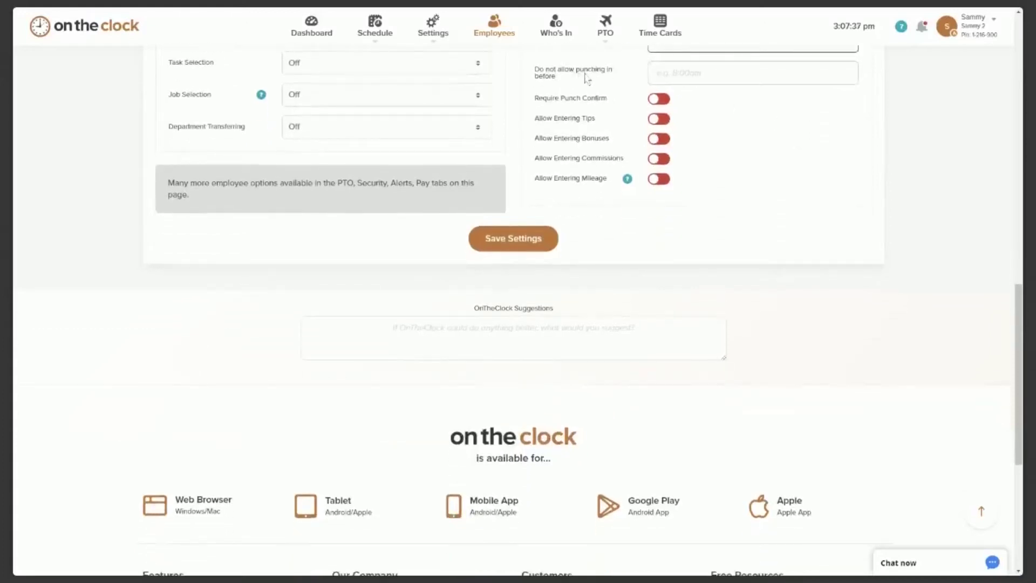
left_click(666, 74)
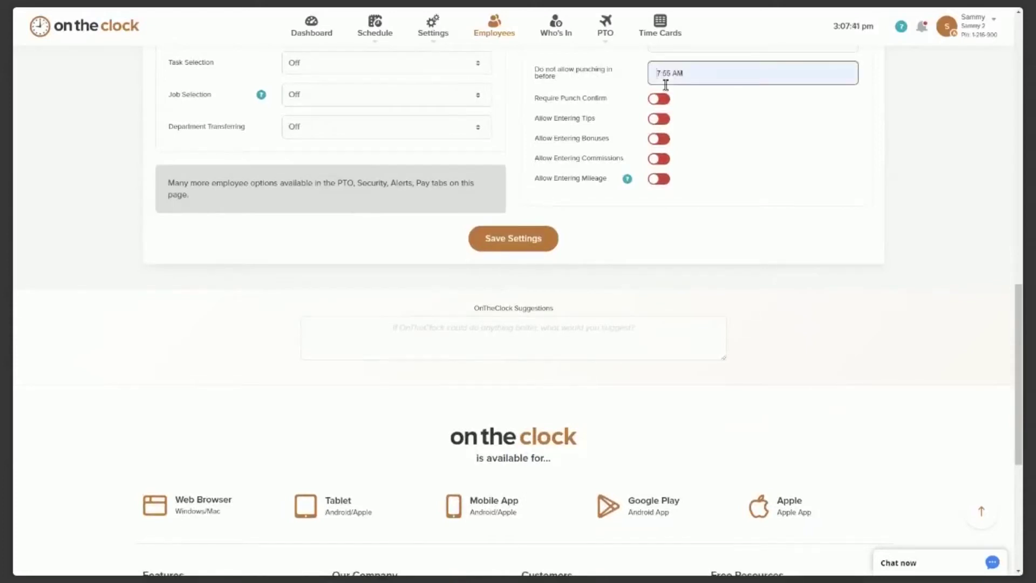
left_click(666, 85)
left_click_drag(697, 76, 641, 79)
key("BackSpace")
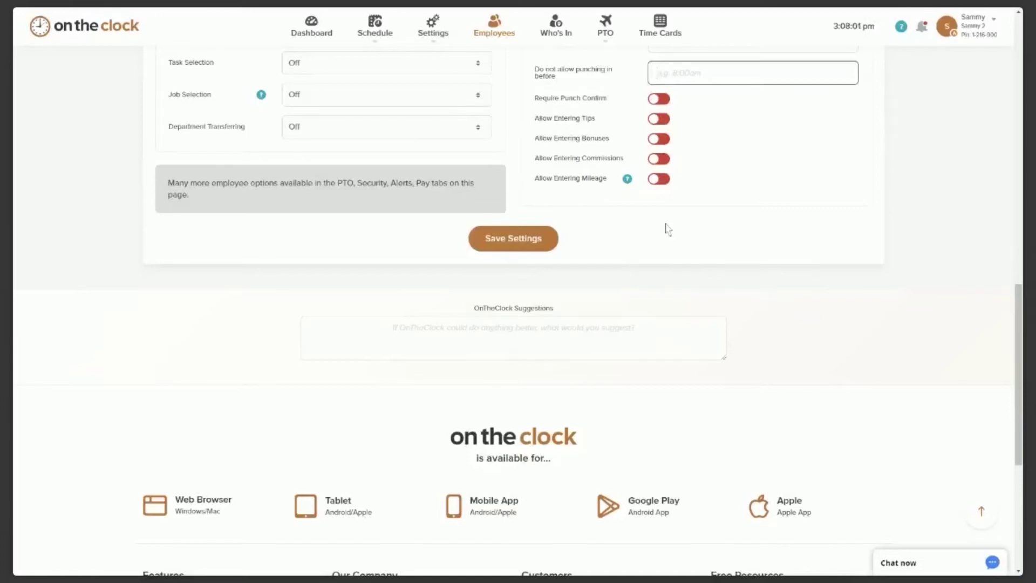
scroll(667, 230, "up", 1)
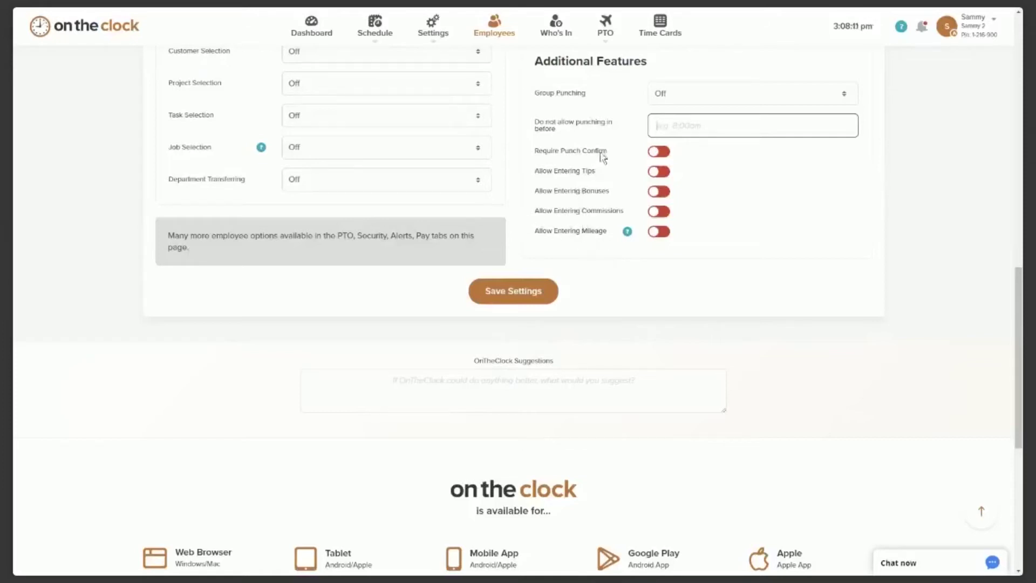
scroll(602, 154, "down", 1)
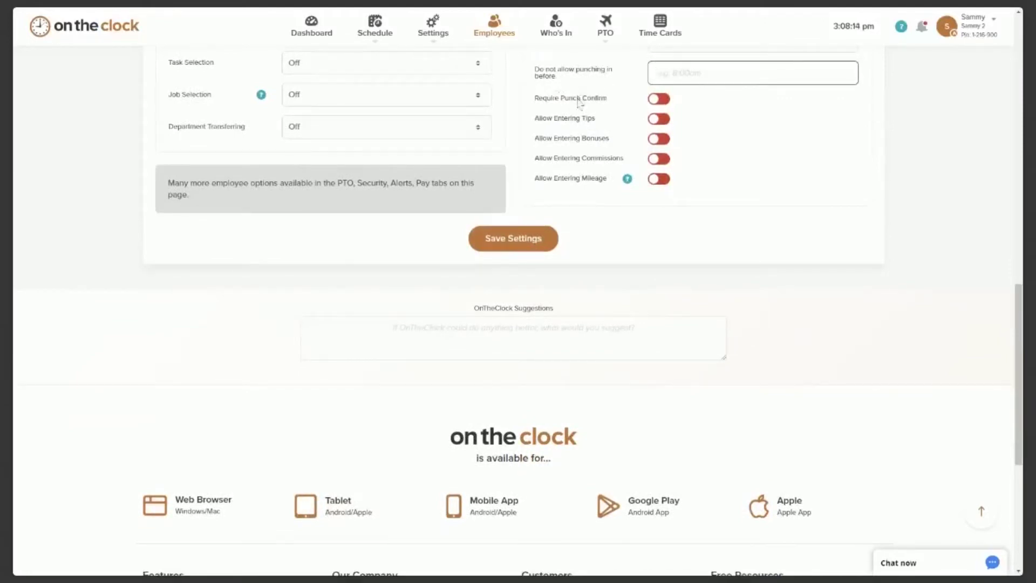
left_click(661, 103)
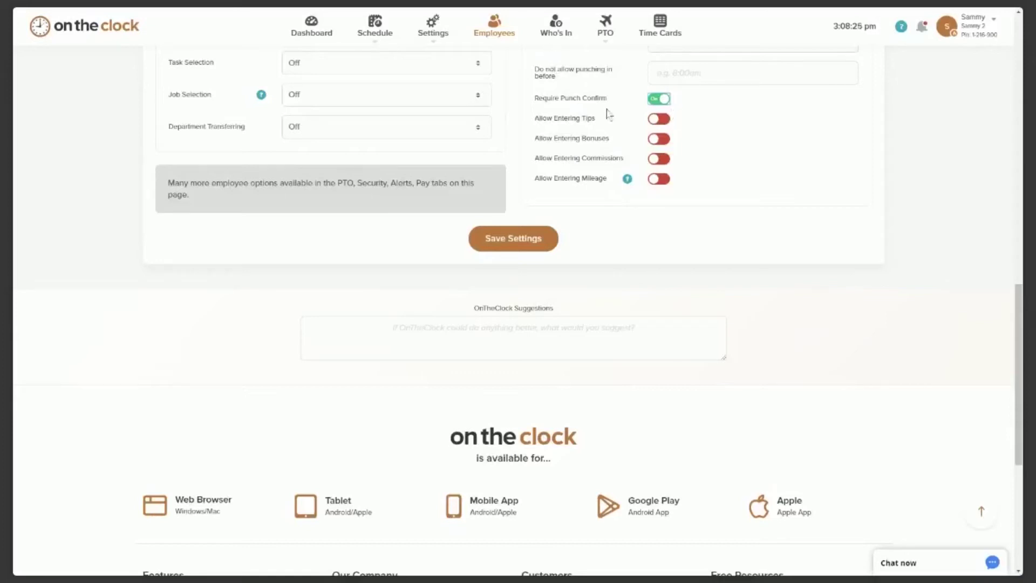
left_click(656, 100)
left_click(659, 102)
left_click(657, 102)
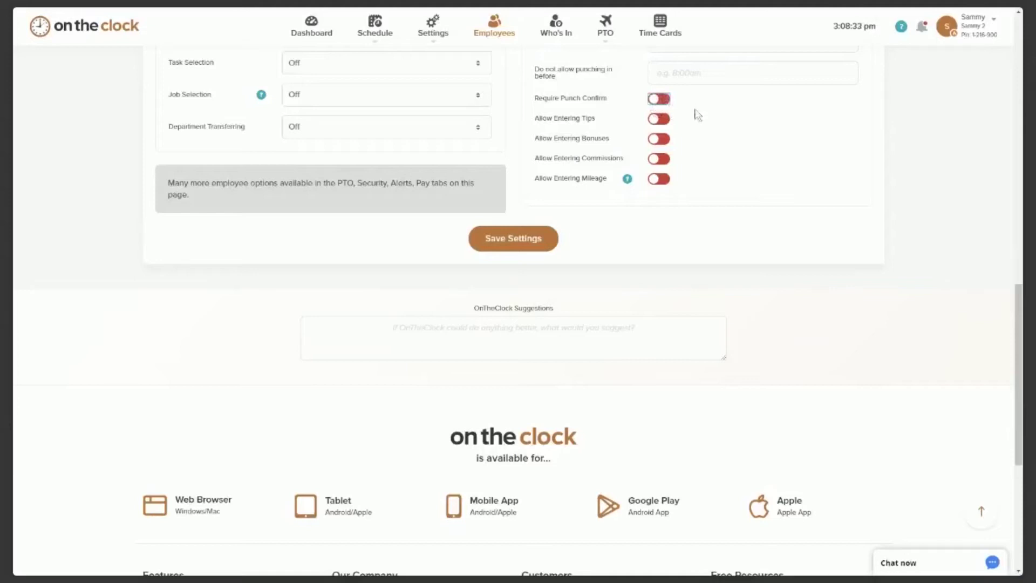
left_click(667, 124)
left_click(657, 120)
scroll(706, 132, "down", 1)
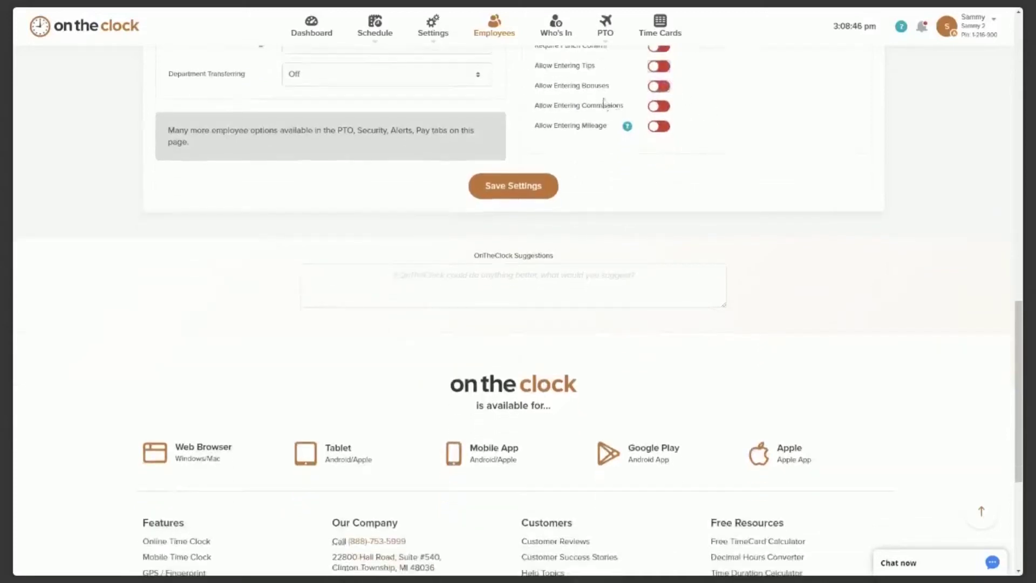
left_click(659, 86)
left_click(657, 88)
left_click(662, 128)
left_click(659, 127)
scroll(651, 215, "up", 6)
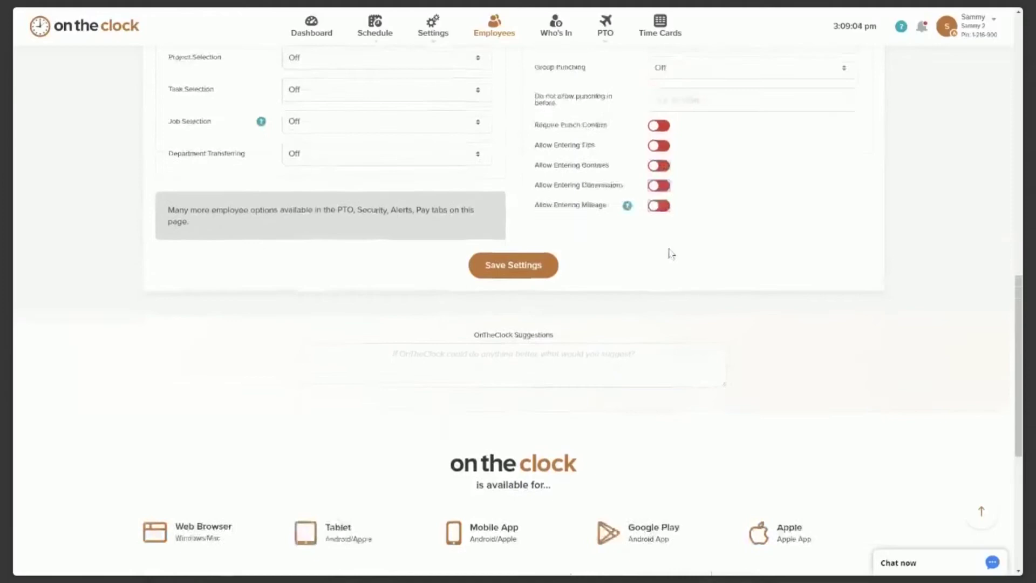
scroll(651, 257, "up", 10)
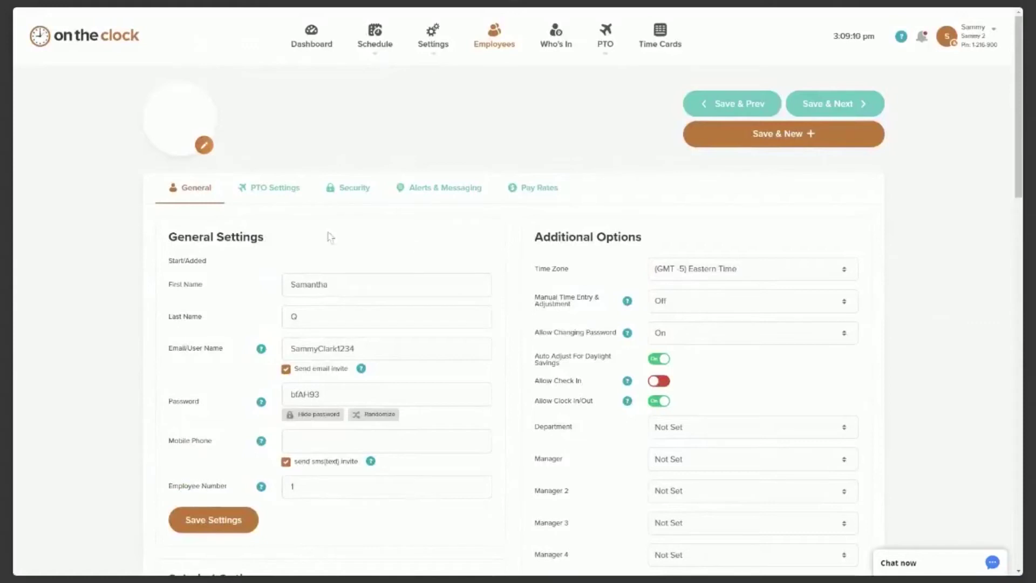
On the PTO Settings tab, set VAC to 'Allot X hours per year'.
left_click(270, 199)
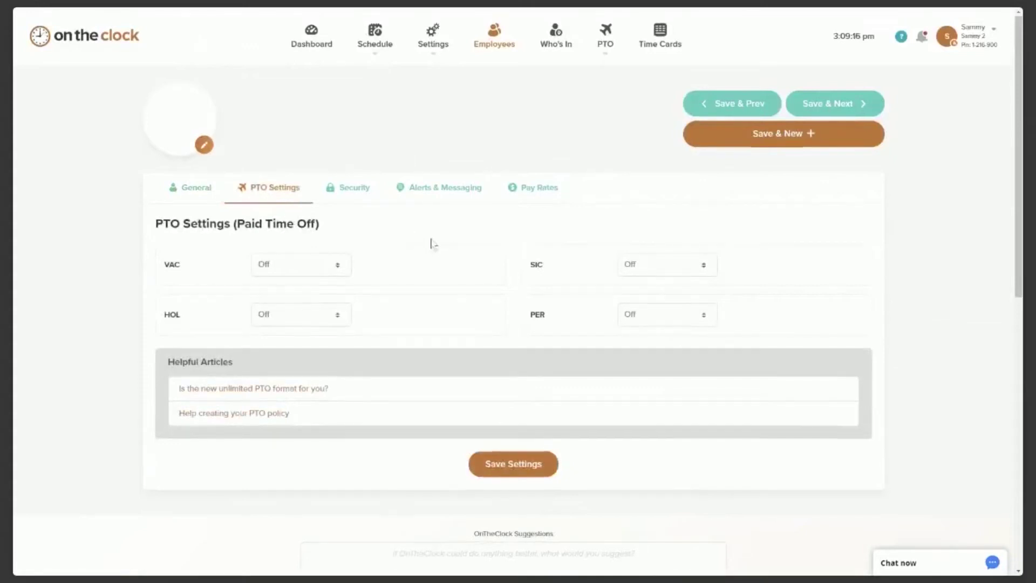
scroll(430, 238, "down", 1)
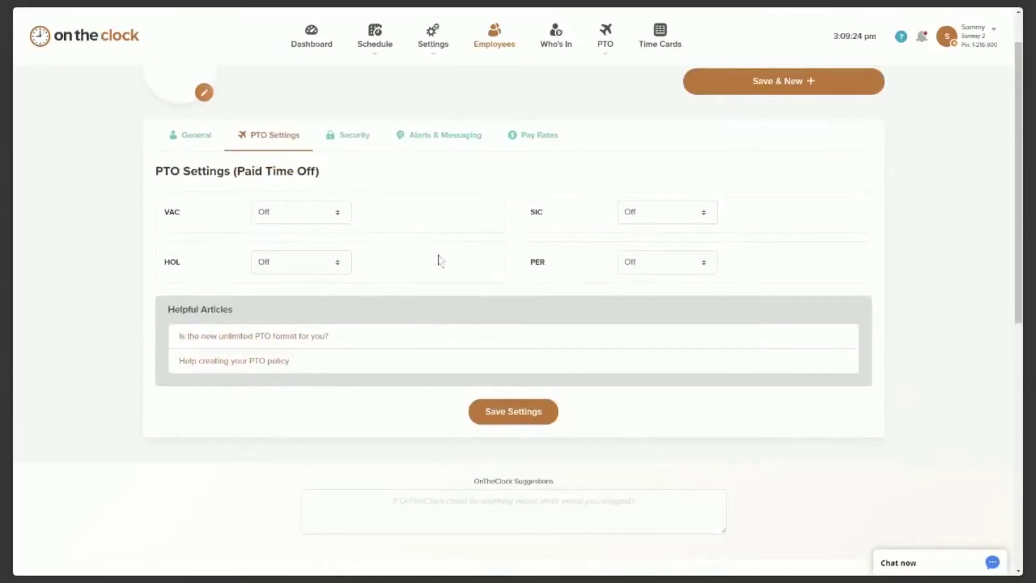
left_click(339, 218)
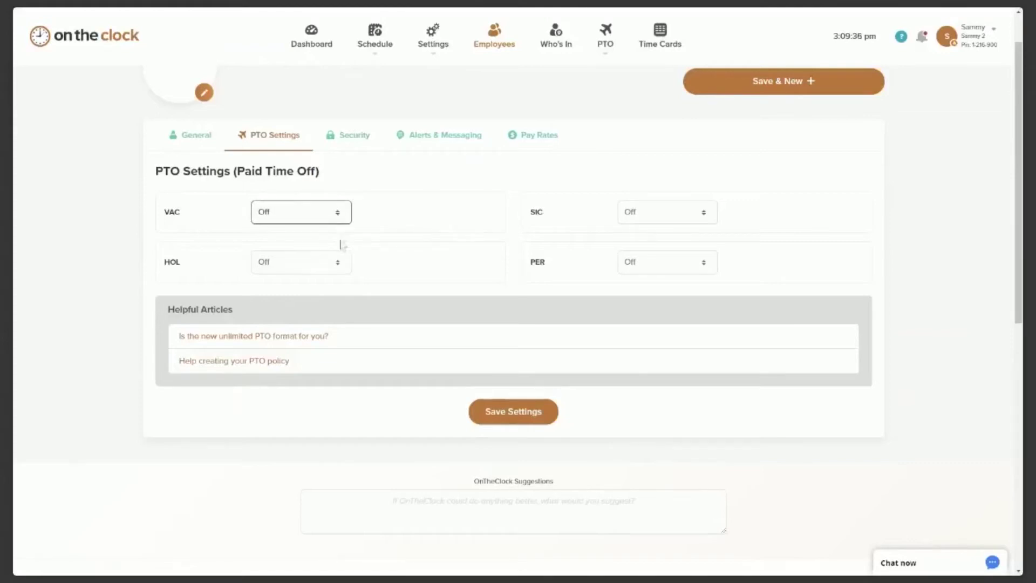
left_click(341, 241)
Allot 40 vacation hours per year, accruing from 1/1/2020 to 12/31/2020.
left_click(318, 255)
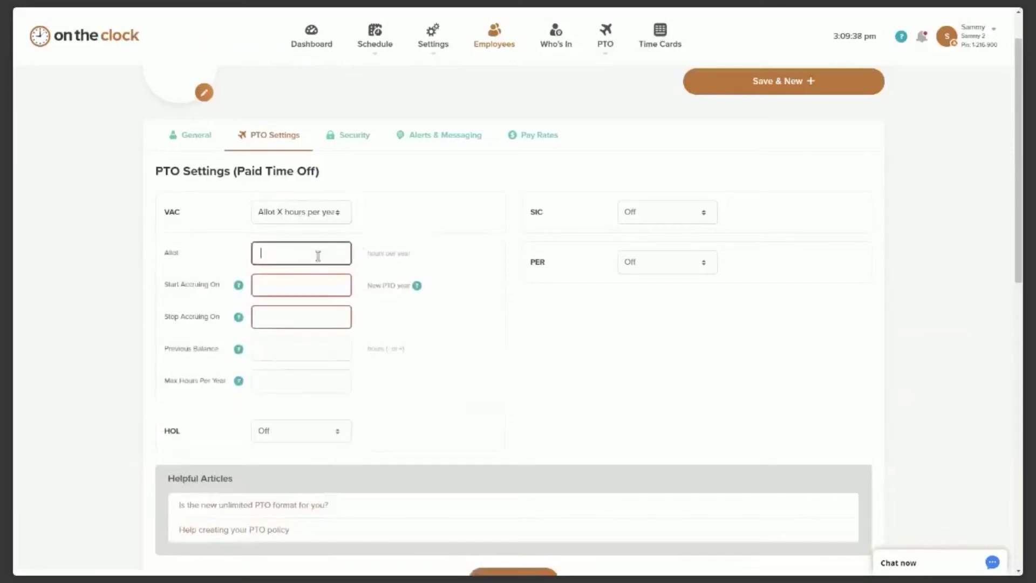
type("40")
left_click(292, 286)
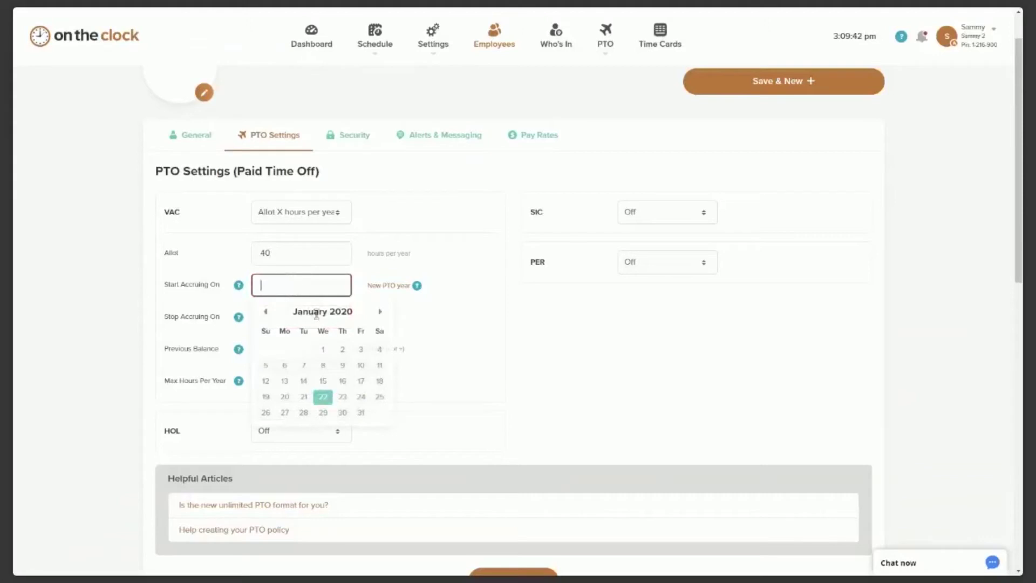
left_click(323, 349)
left_click(304, 317)
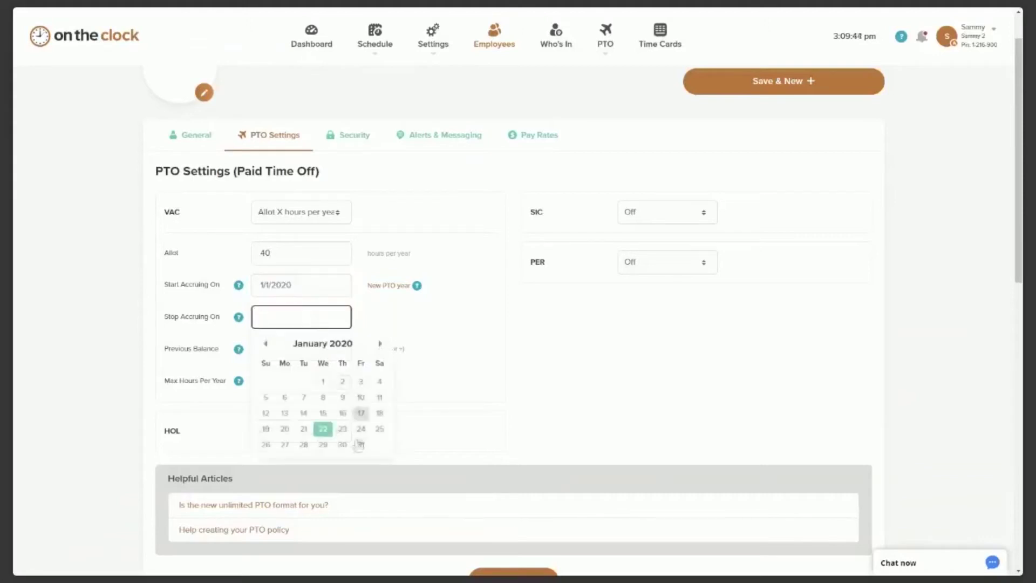
type("12/31/2020")
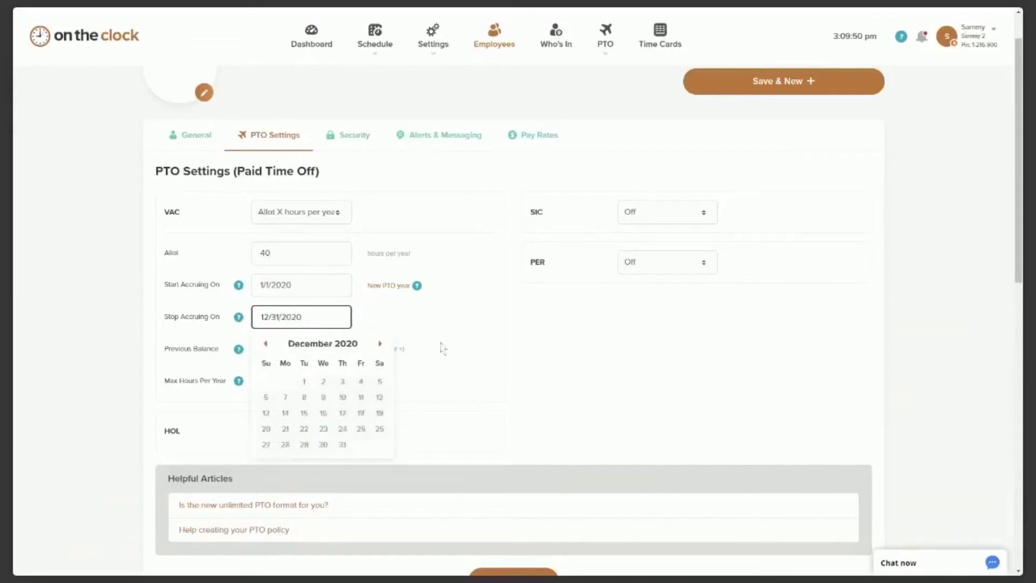
left_click(490, 358)
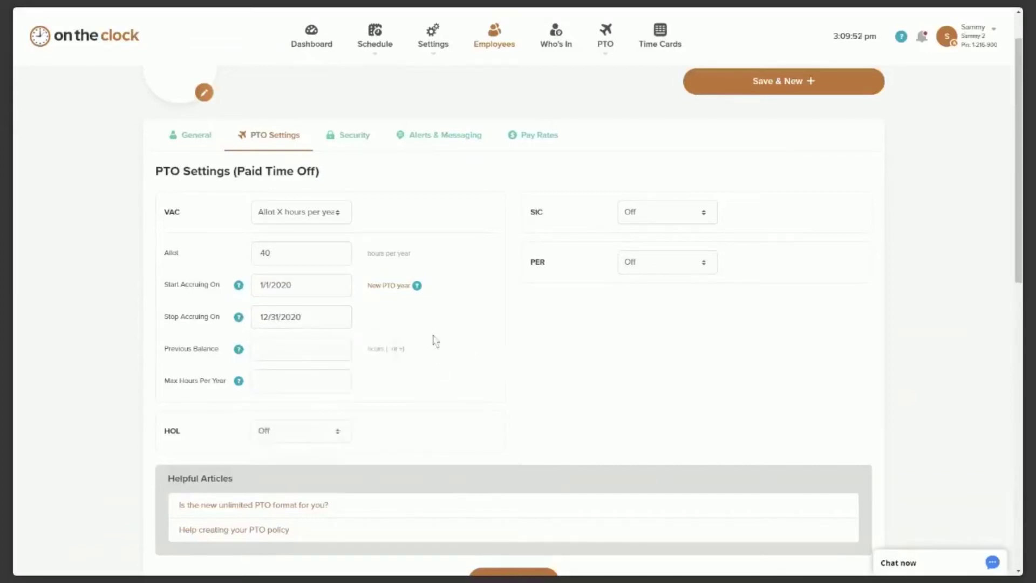
Enter a previous balance of 15, then clear it, leaving max hours per year empty.
scroll(431, 351, "down", 1)
left_click(264, 297)
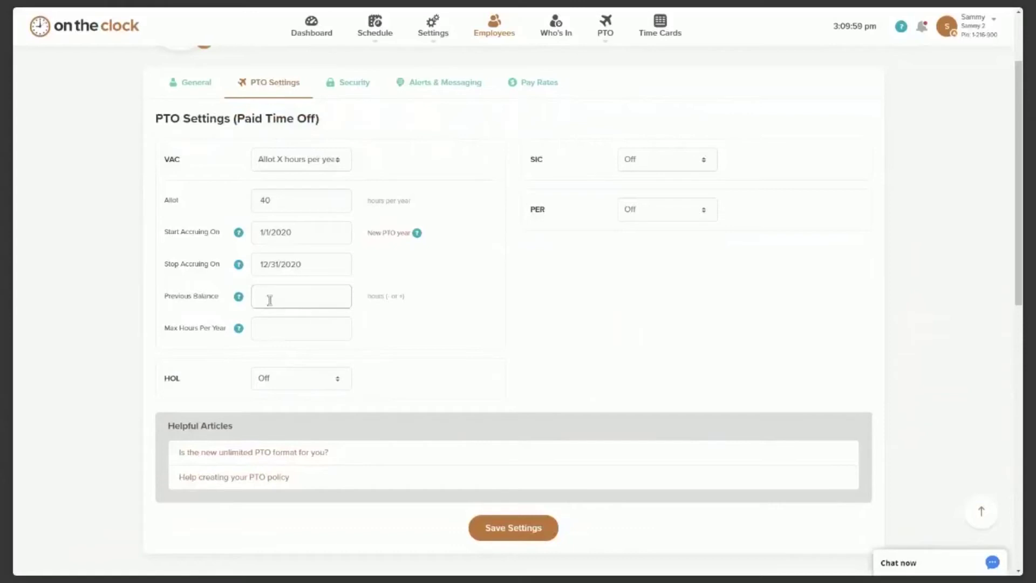
type("15")
left_click(410, 349)
left_click(277, 297)
left_click(284, 206)
left_click_drag(293, 296, 254, 297)
key("BackSpace")
left_click(284, 332)
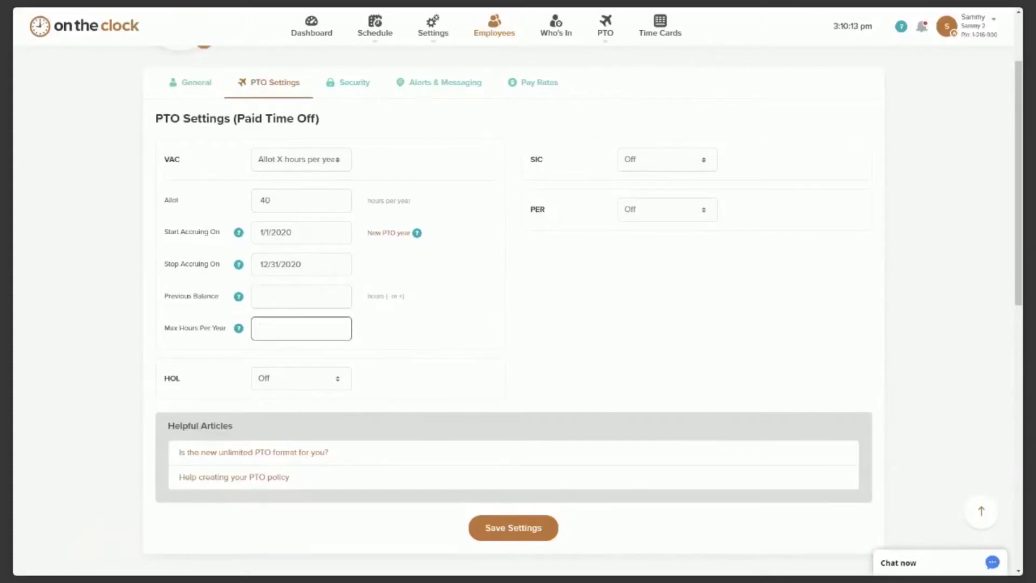
left_click(348, 183)
Bring up the employee's Security settings.
left_click(341, 166)
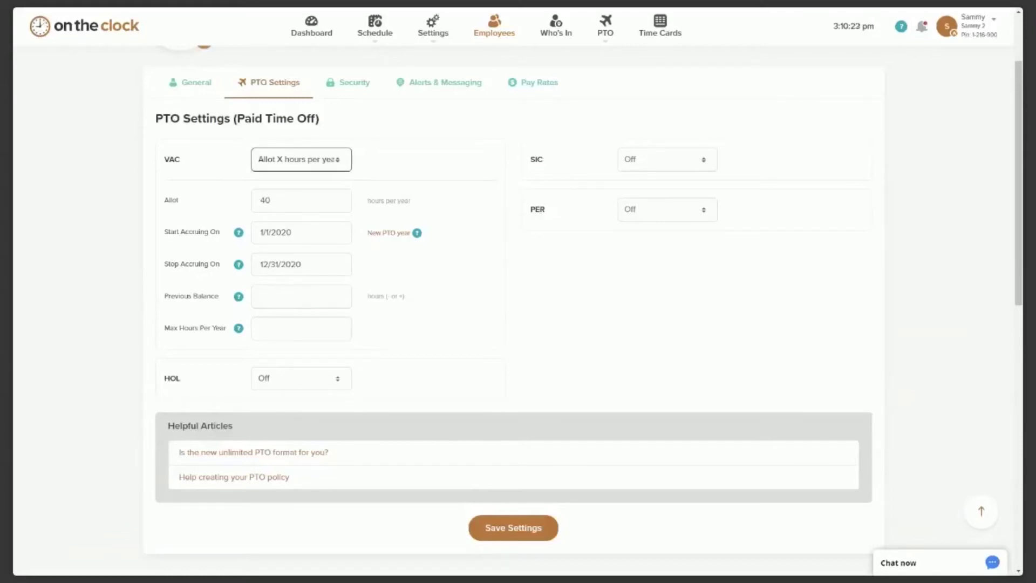
scroll(349, 164, "up", 1)
left_click(349, 140)
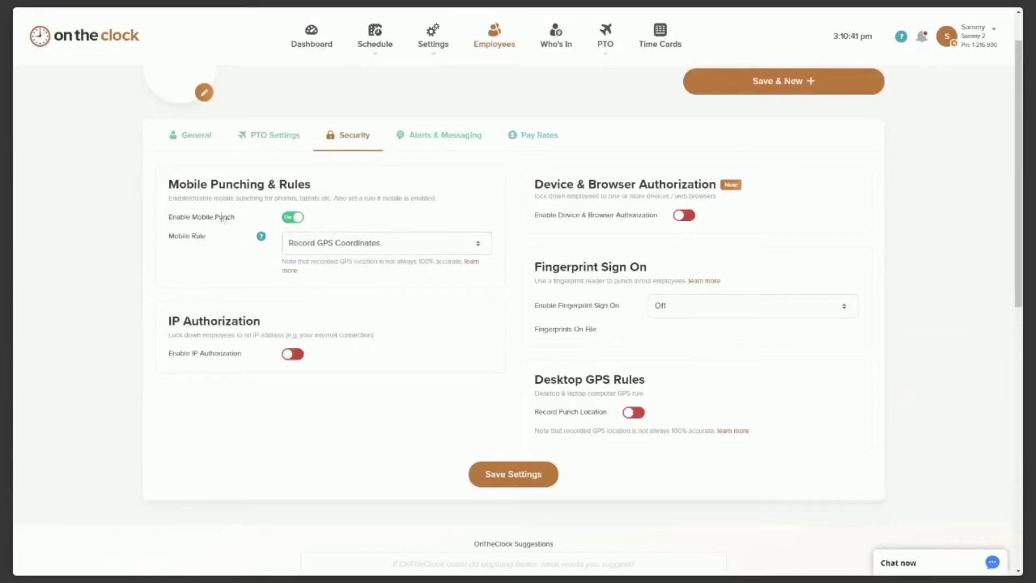
Keep Enable Mobile Punch on and set Mobile Rule to 'Record GPS & Require GPS To Punch'.
scroll(226, 213, "down", 1)
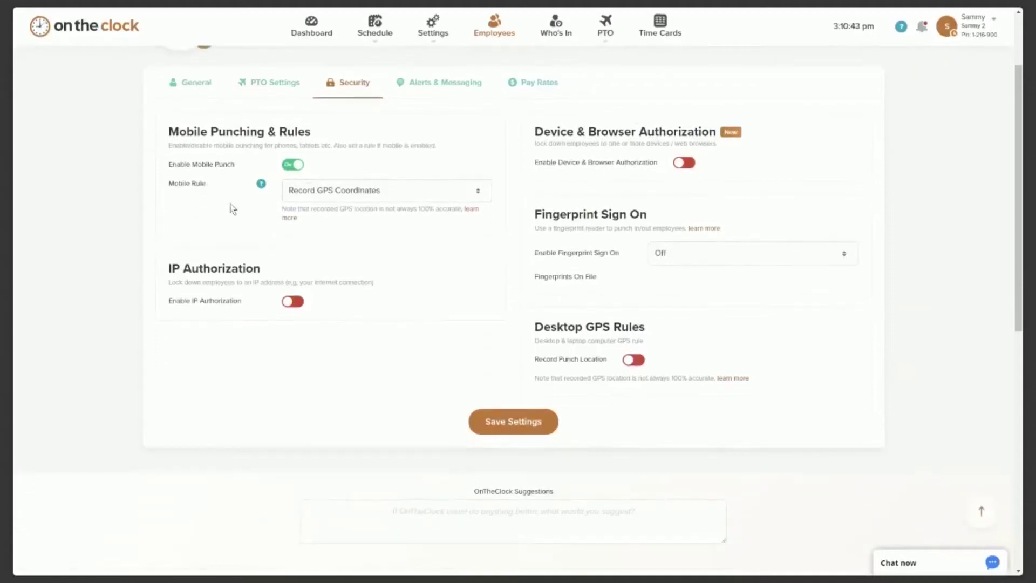
left_click(287, 167)
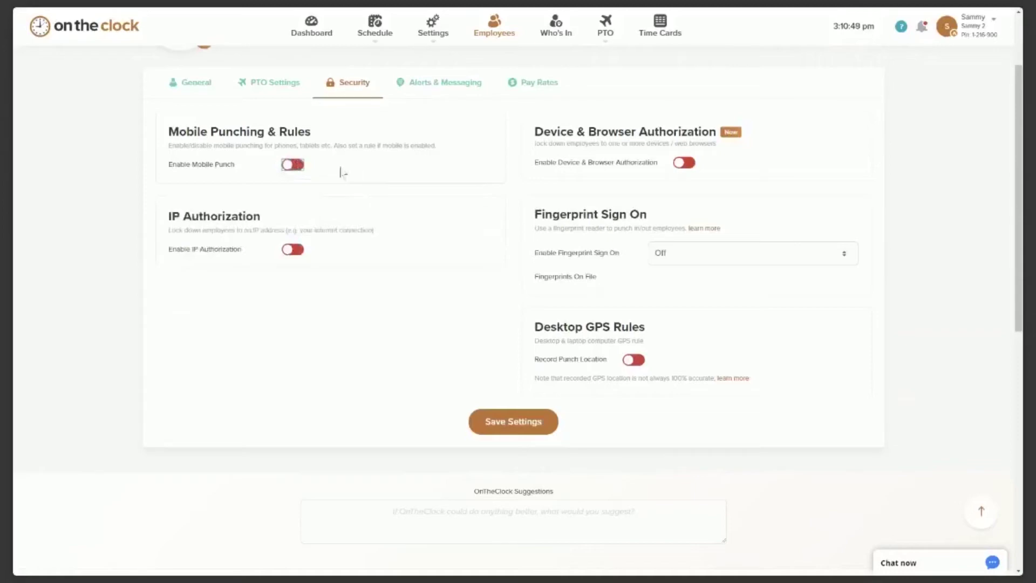
left_click(296, 166)
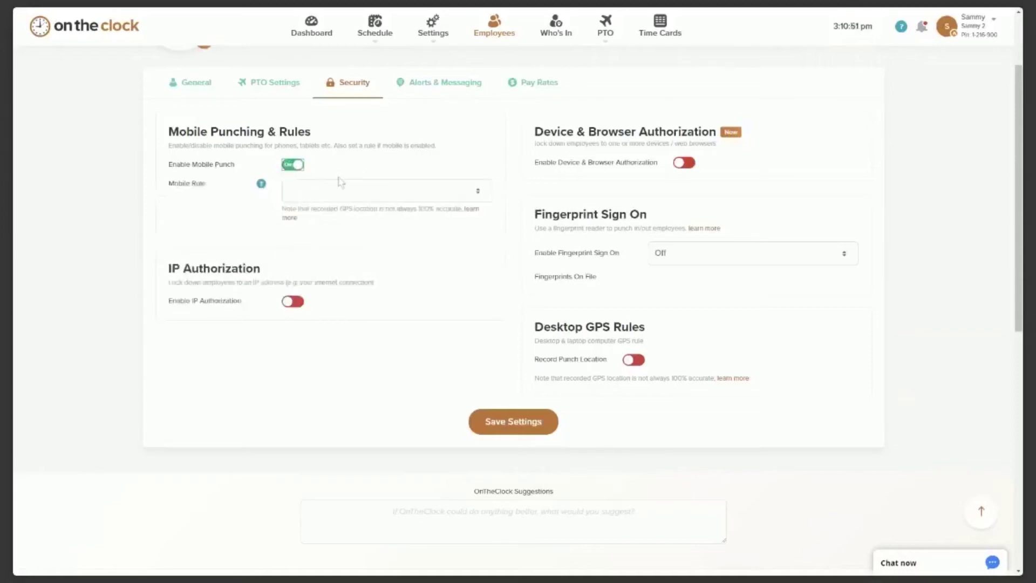
left_click(478, 192)
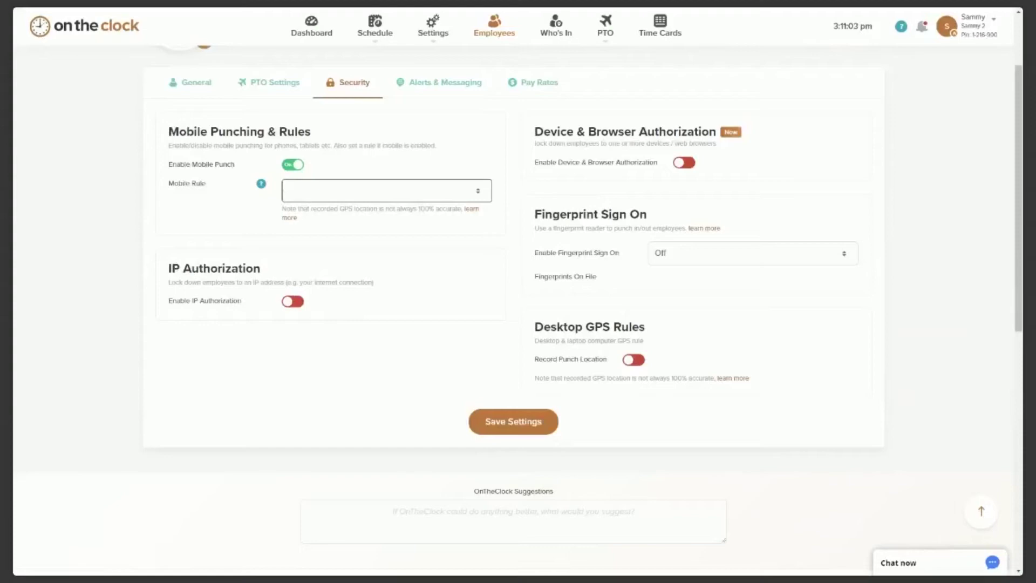
left_click(357, 224)
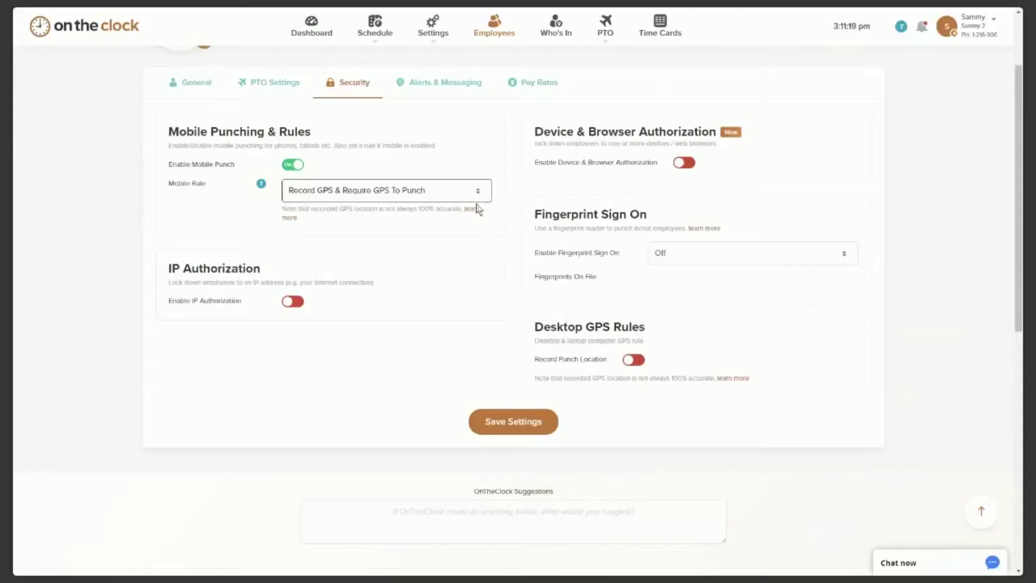
left_click(469, 243)
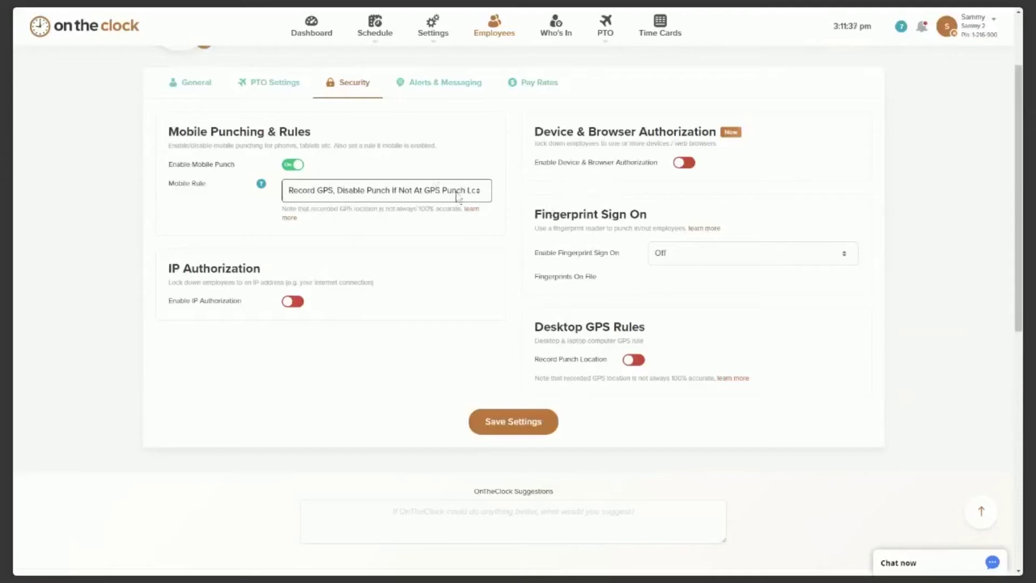
left_click(430, 243)
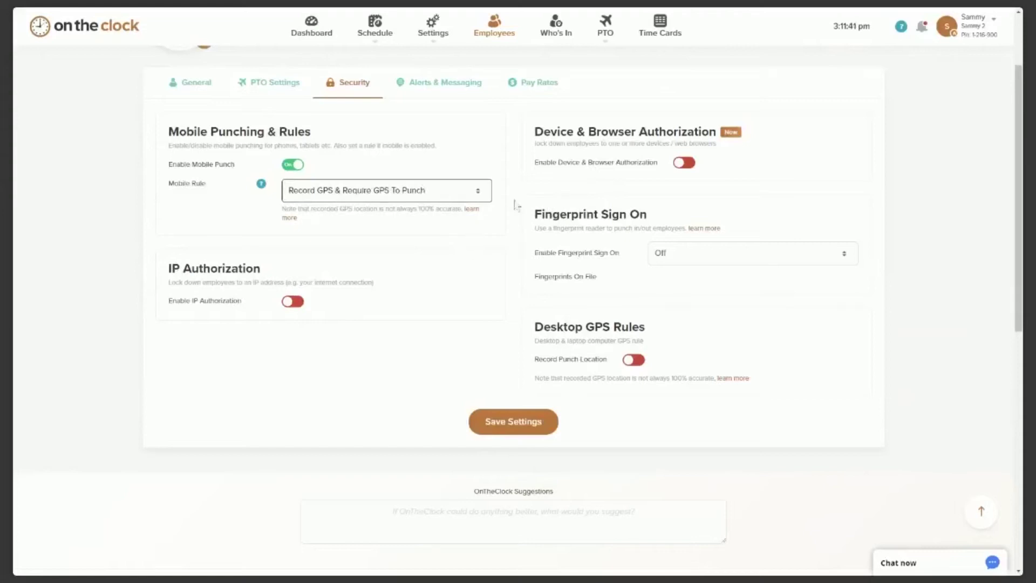
scroll(342, 235, "down", 2)
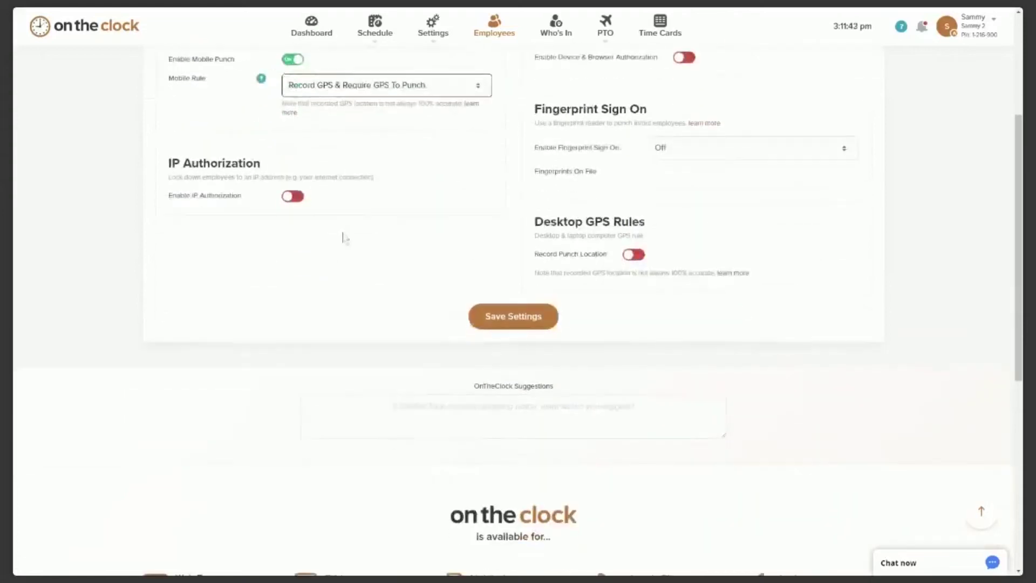
left_click(295, 197)
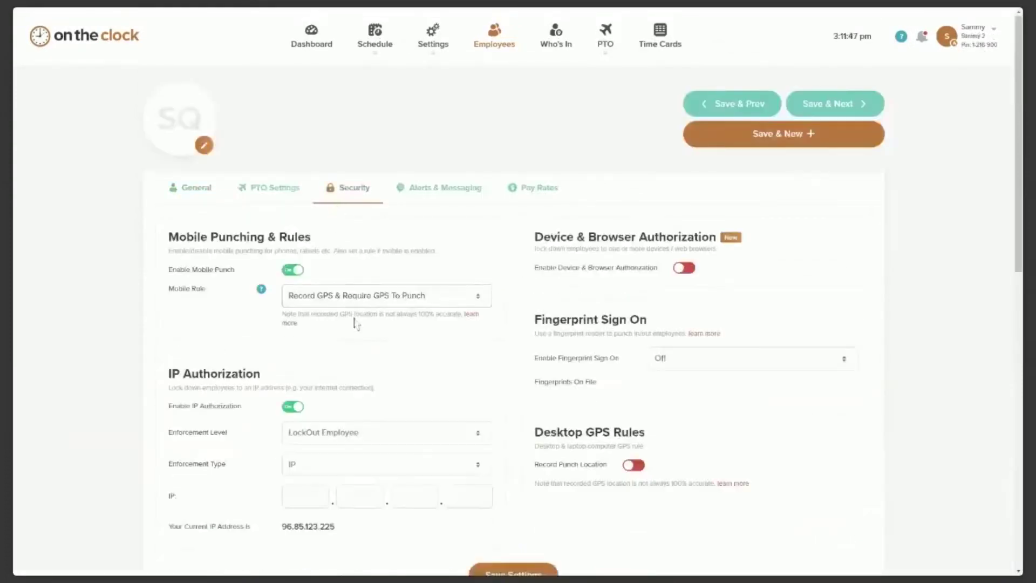
scroll(351, 331, "down", 4)
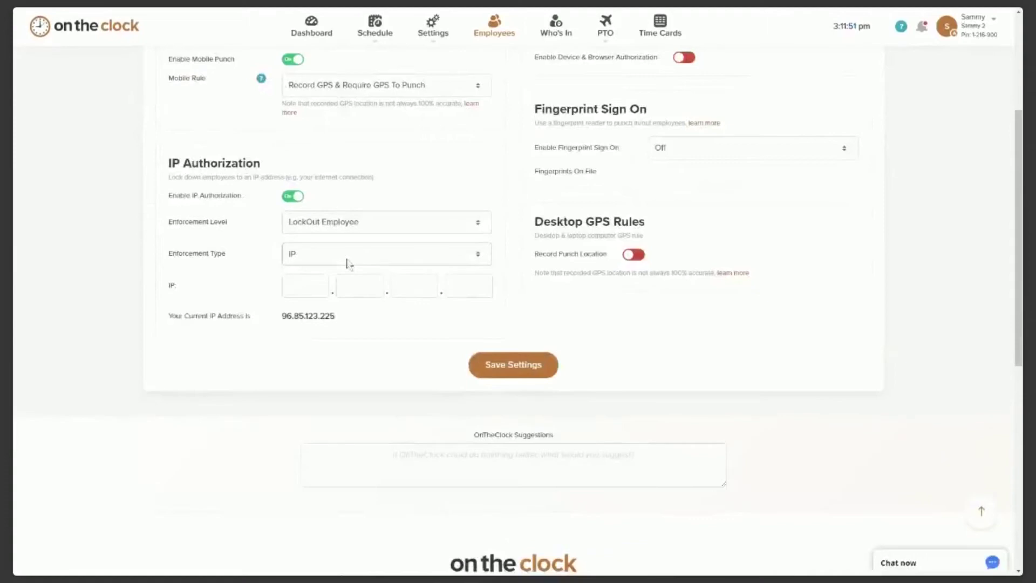
left_click(323, 284)
left_click(414, 289)
left_click(461, 292)
left_click(350, 292)
left_click(320, 288)
left_click(293, 196)
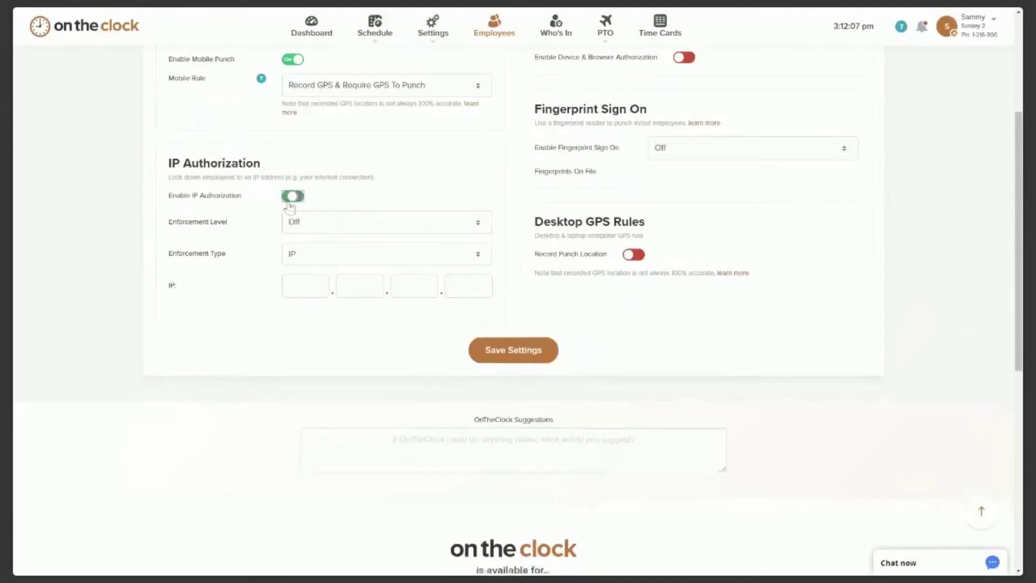
scroll(625, 273, "up", 2)
scroll(624, 270, "up", 1)
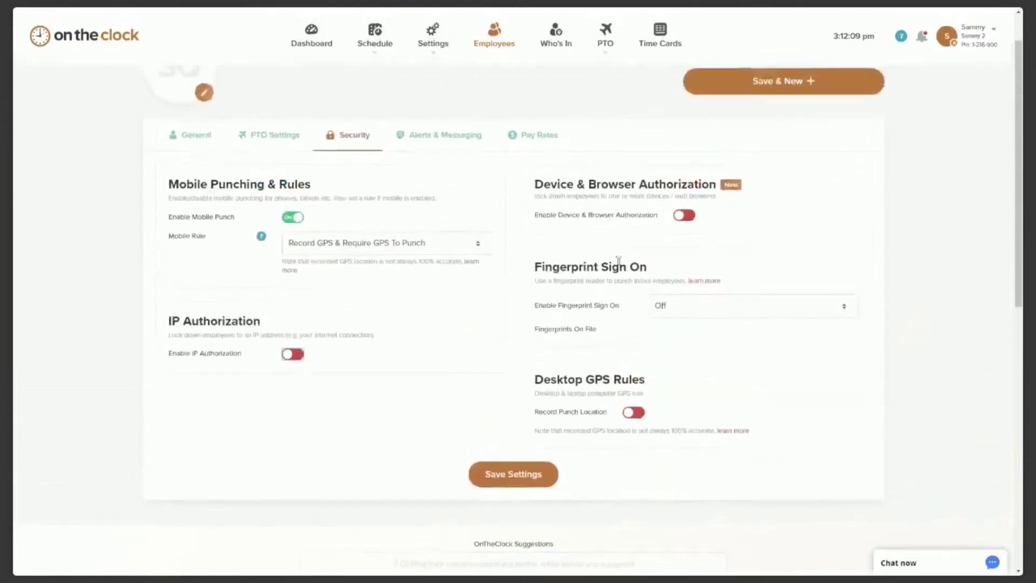
left_click(689, 218)
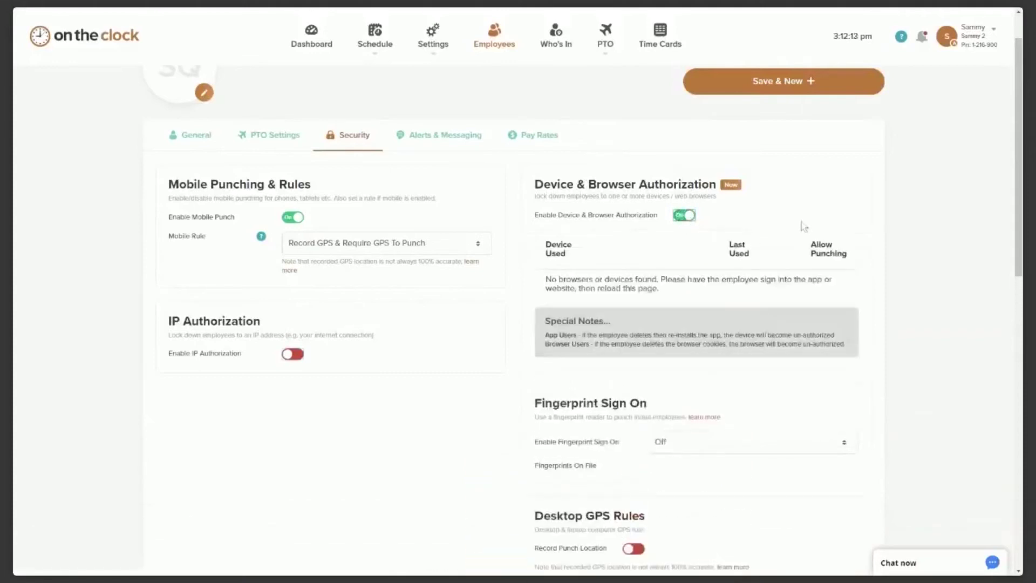
scroll(826, 221, "down", 1)
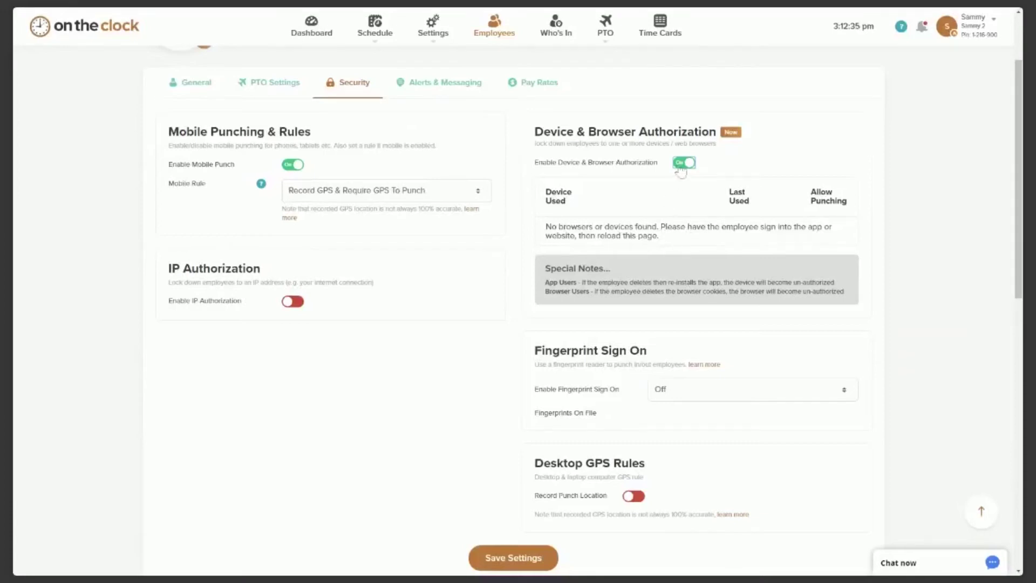
left_click(679, 165)
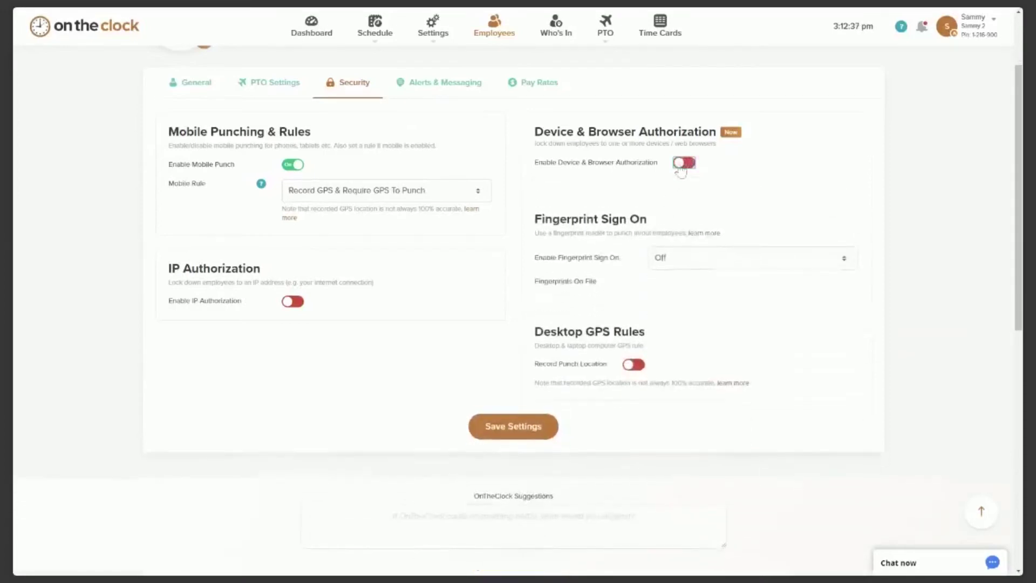
scroll(650, 178, "down", 1)
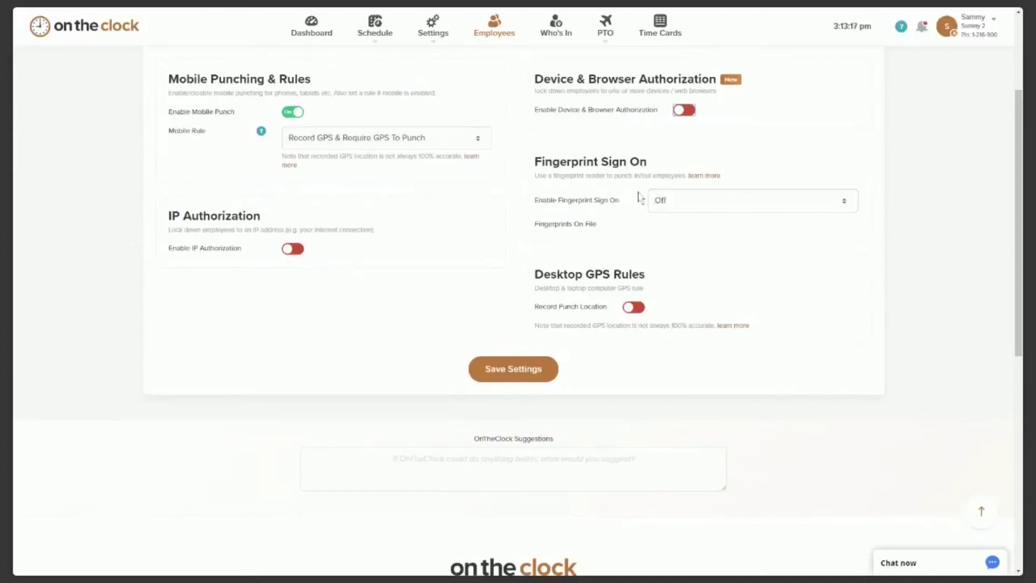
Toggle desktop Record Punch Location on and back off in Security, keeping mobile punching on.
scroll(720, 233, "down", 1)
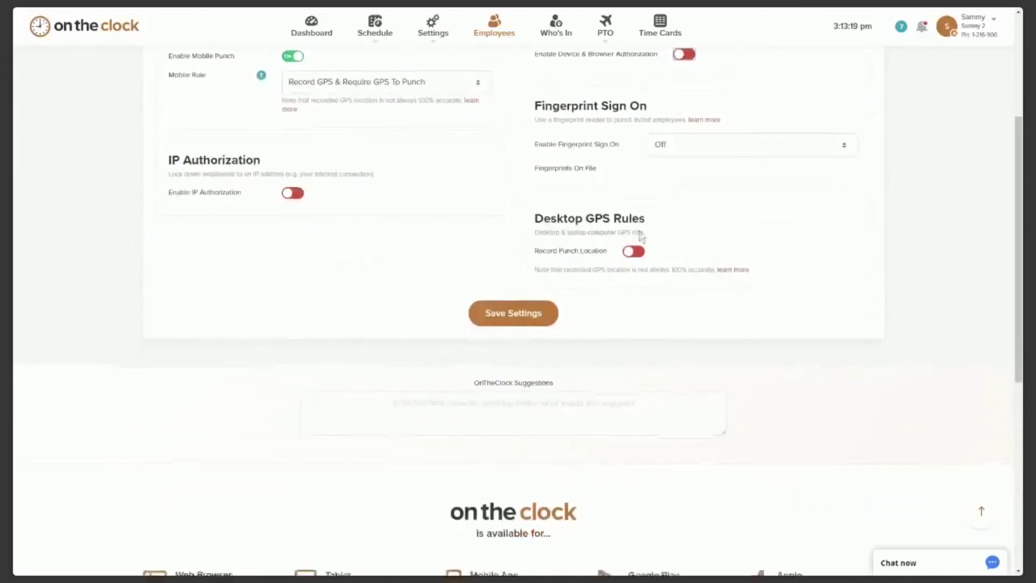
scroll(636, 251, "down", 1)
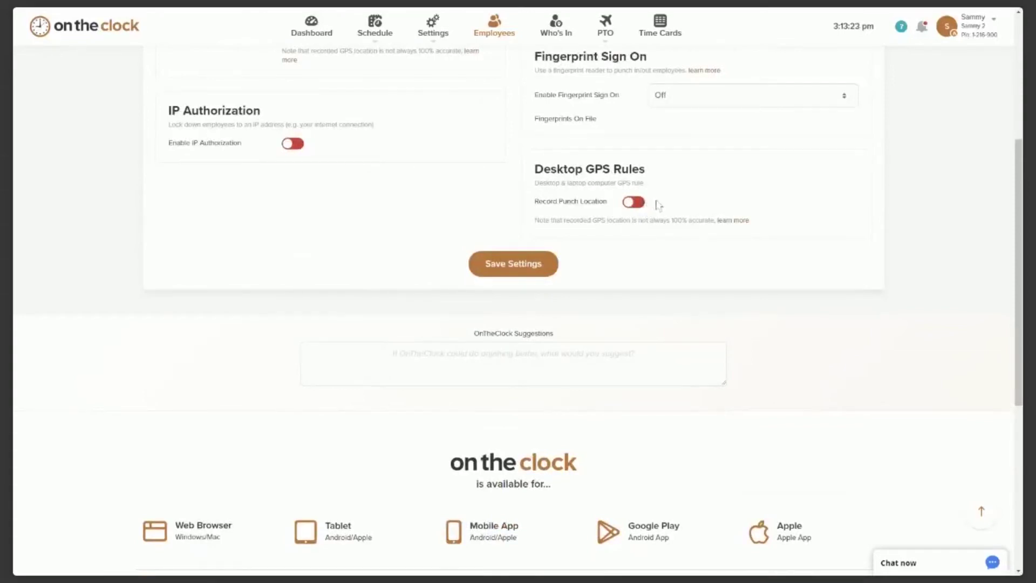
left_click(637, 203)
left_click(629, 204)
scroll(589, 241, "up", 4)
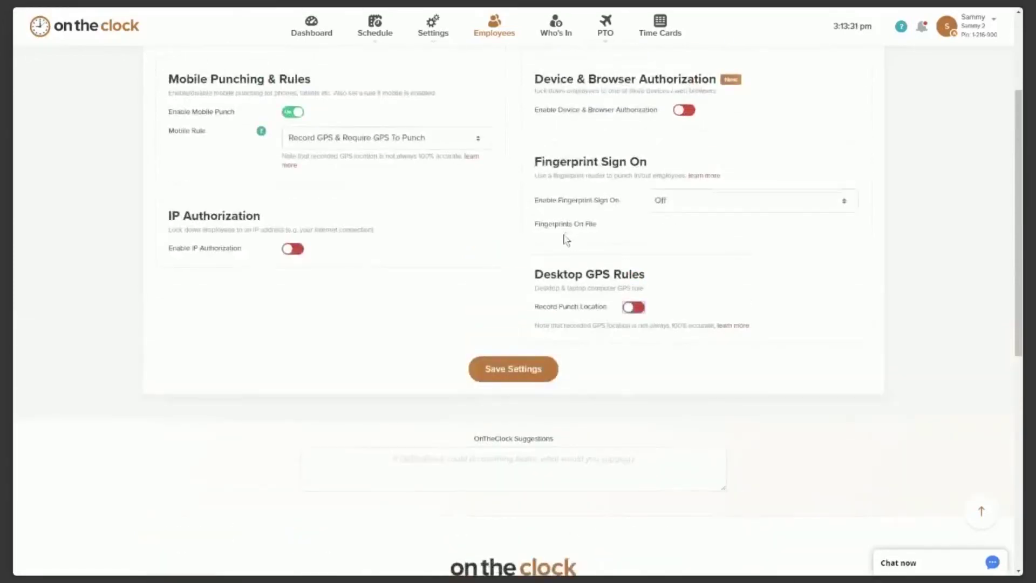
scroll(564, 238, "up", 1)
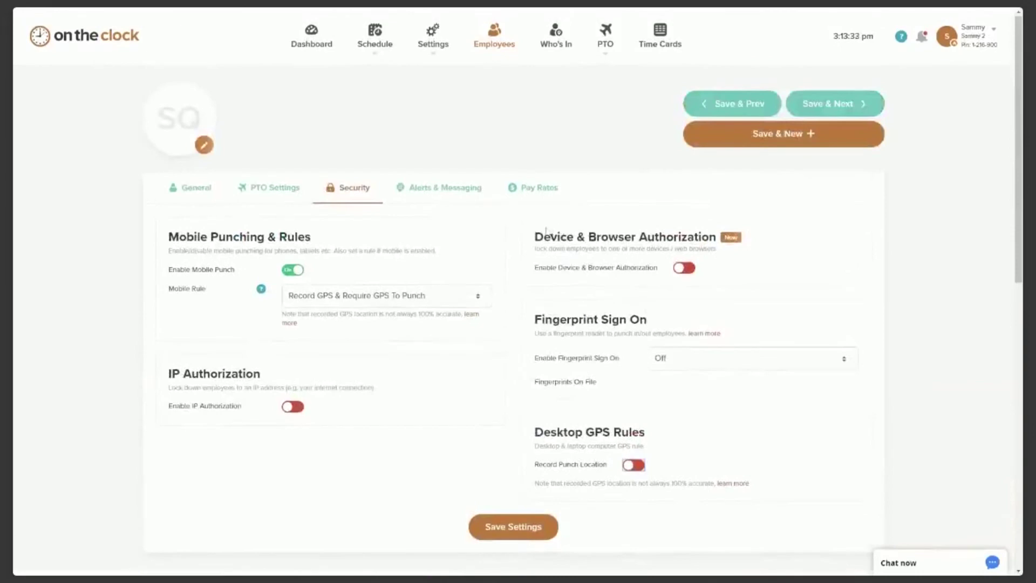
Open Alerts & Messaging and leave the extra alert mobile number empty.
left_click(440, 190)
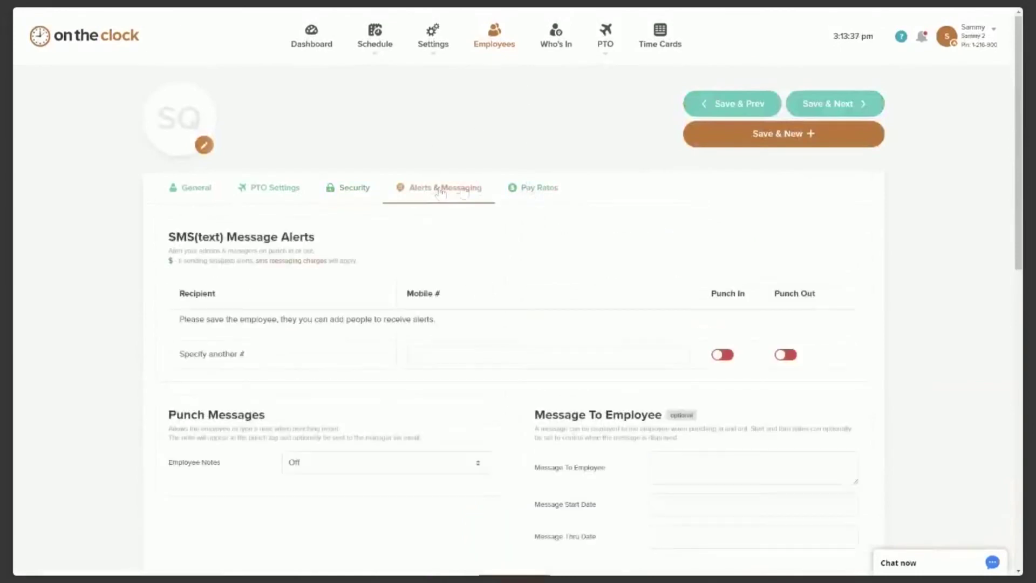
scroll(591, 216, "down", 1)
scroll(592, 215, "down", 1)
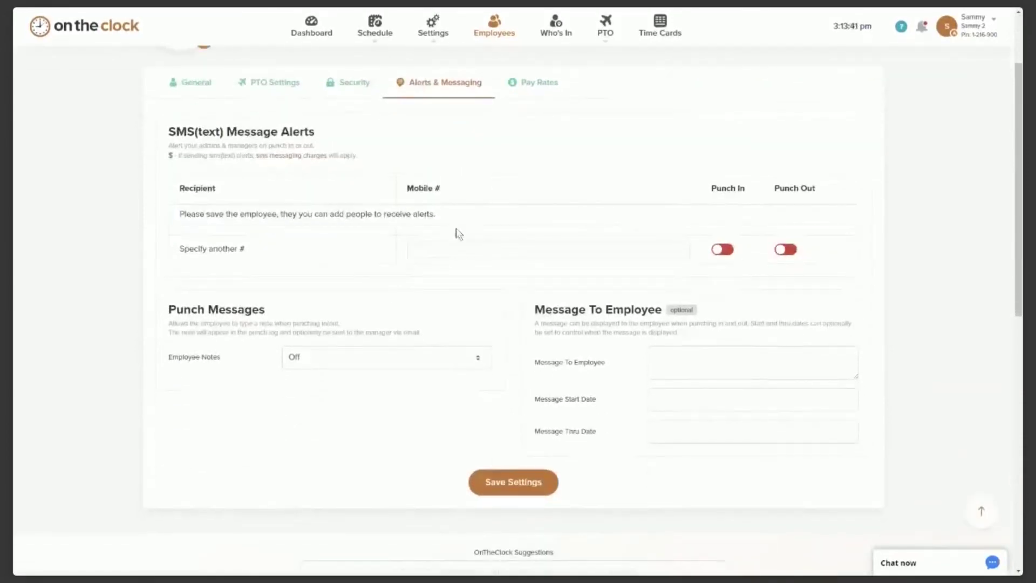
left_click(448, 245)
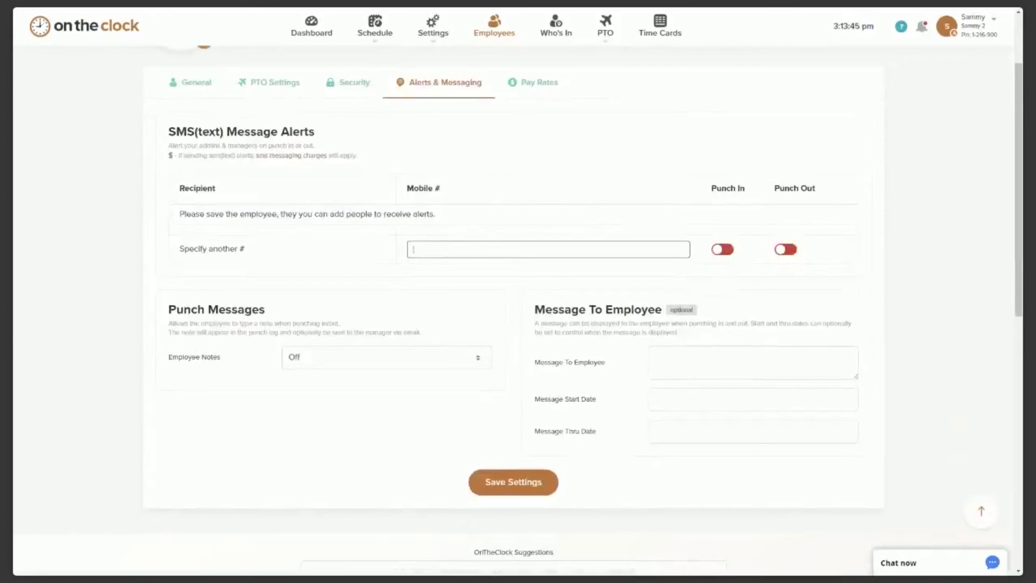
left_click(465, 231)
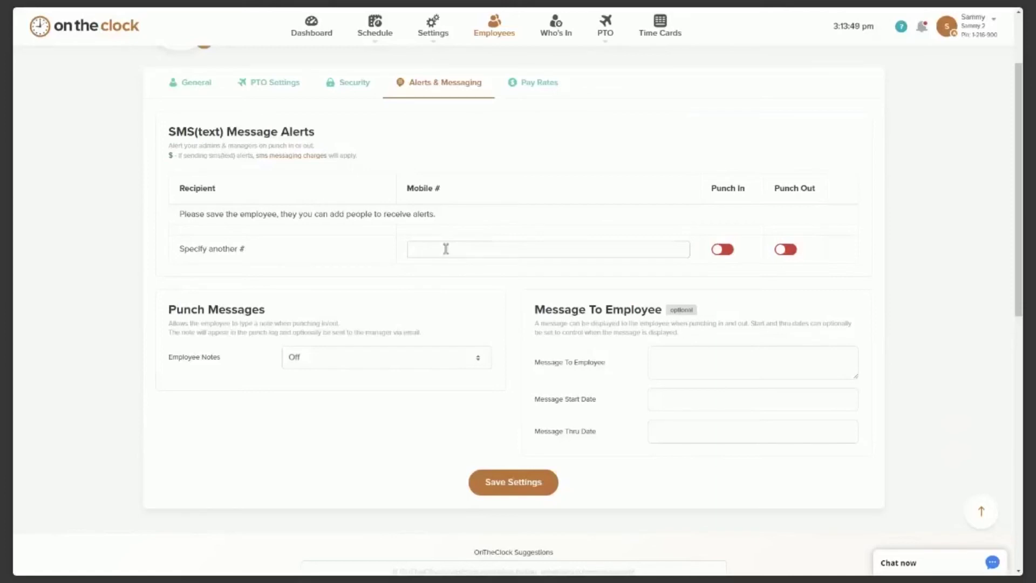
Try the Punch In and Punch Out text alerts, then turn both back off.
left_click(728, 251)
left_click(793, 255)
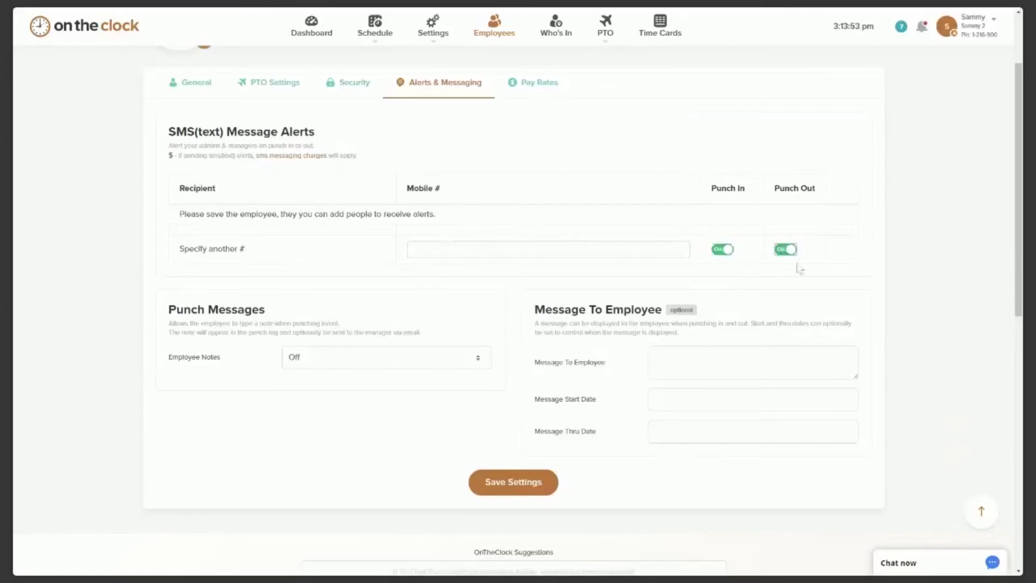
left_click(785, 251)
left_click(723, 251)
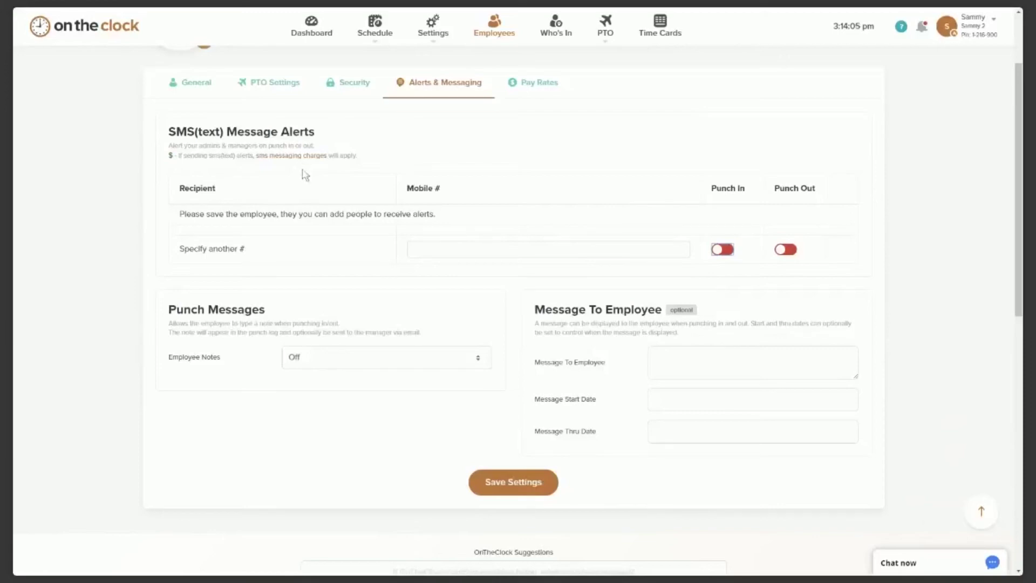
scroll(521, 188, "down", 1)
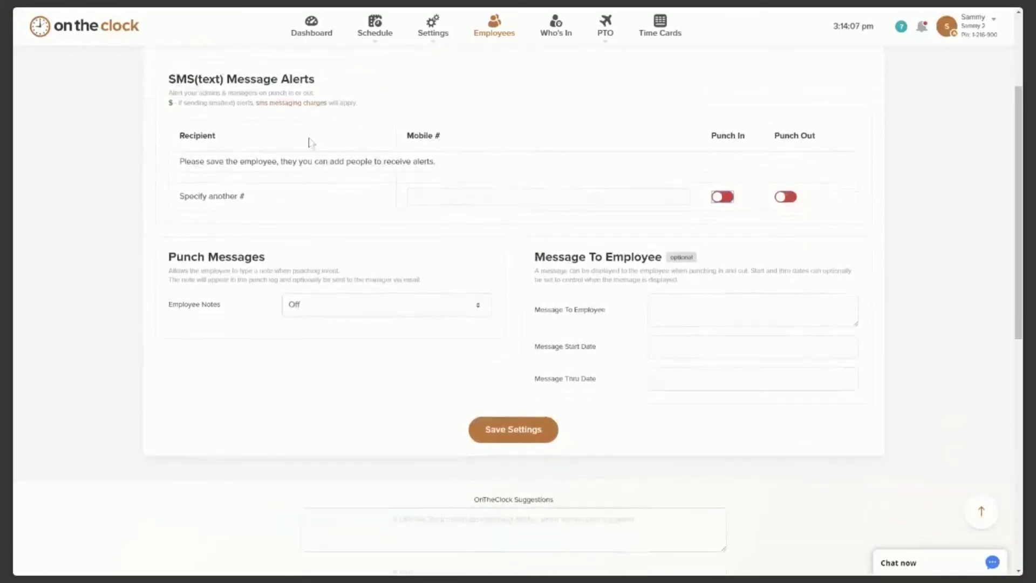
scroll(410, 184, "down", 2)
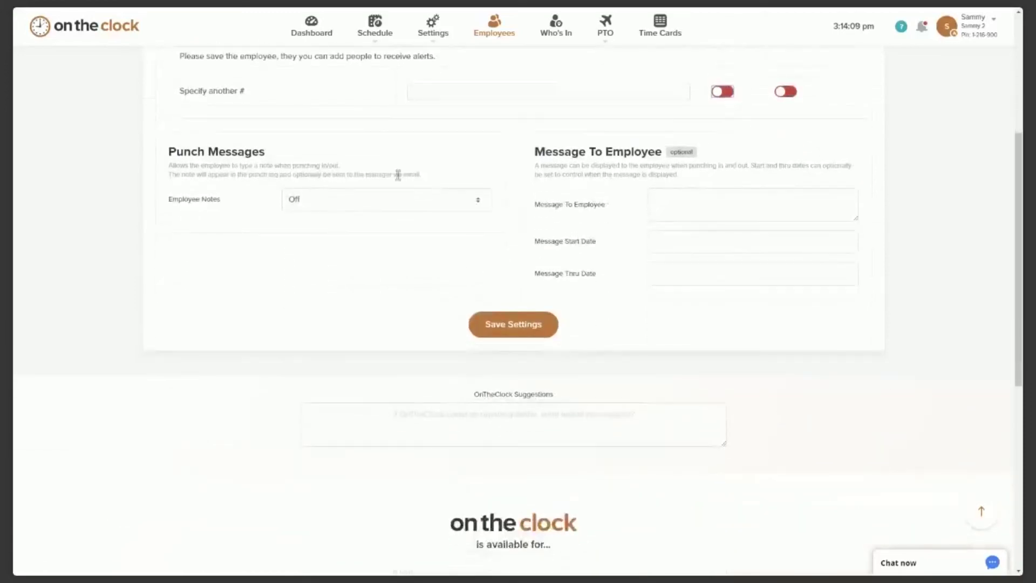
scroll(221, 159, "down", 1)
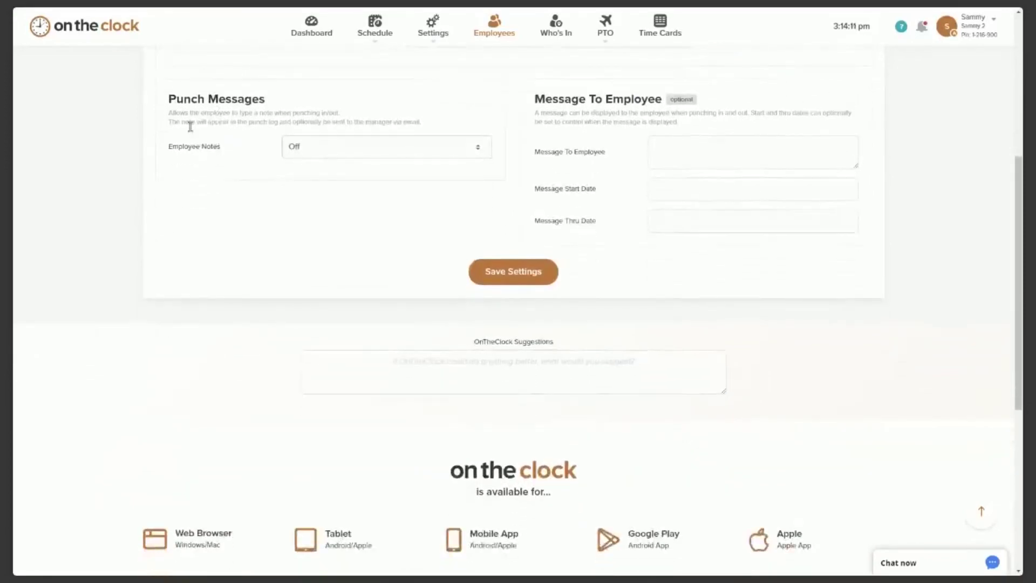
Set the Employee Notes dropdown under Punch Messages to Allow & Email Manager.
left_click(479, 149)
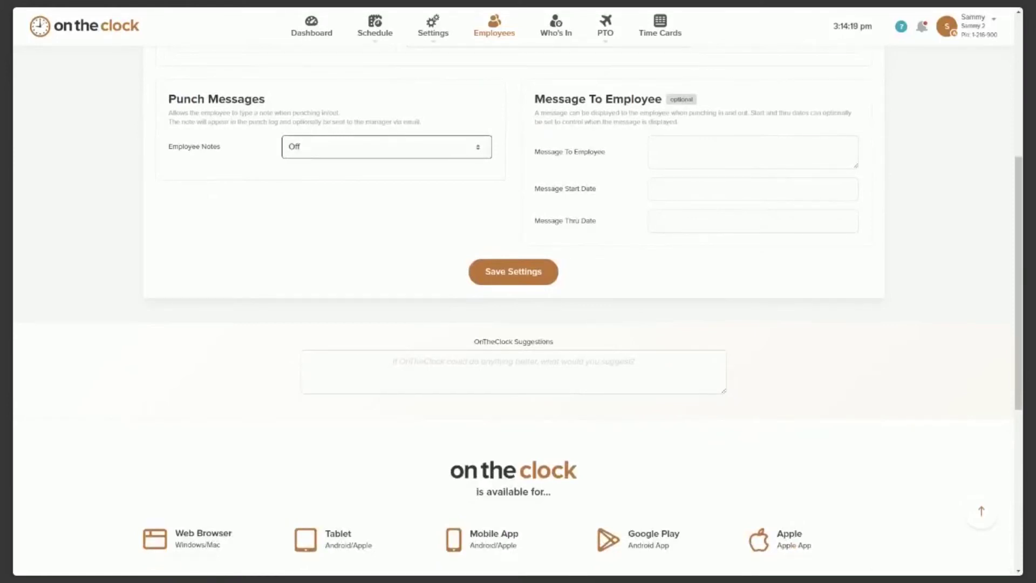
left_click(464, 177)
left_click(460, 184)
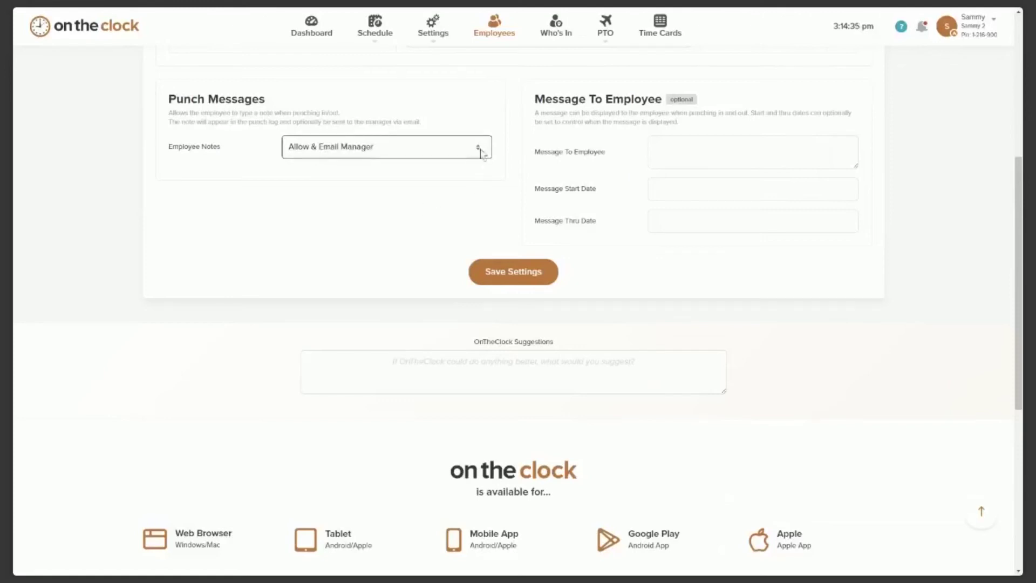
scroll(586, 190, "up", 1)
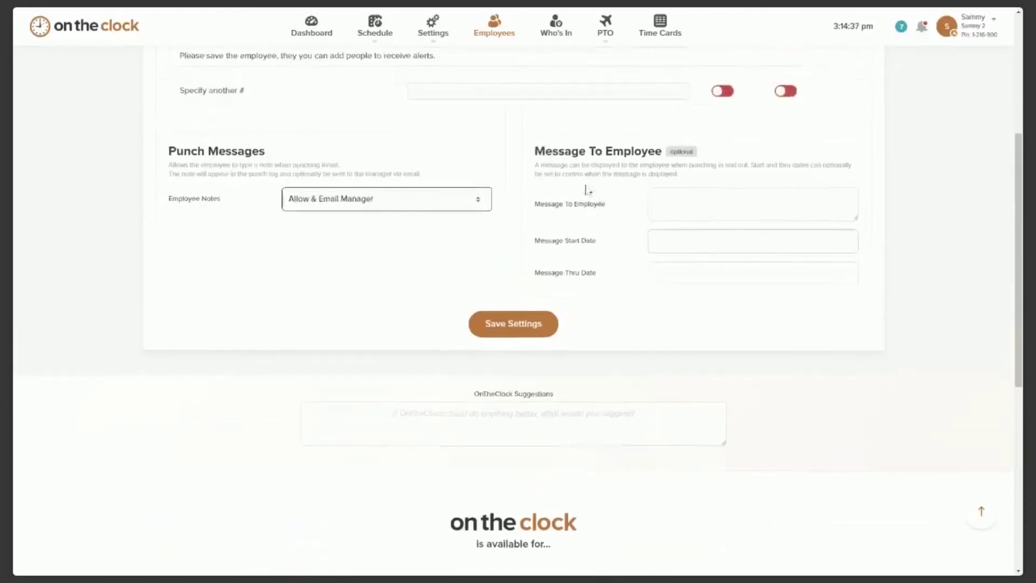
scroll(710, 178, "down", 1)
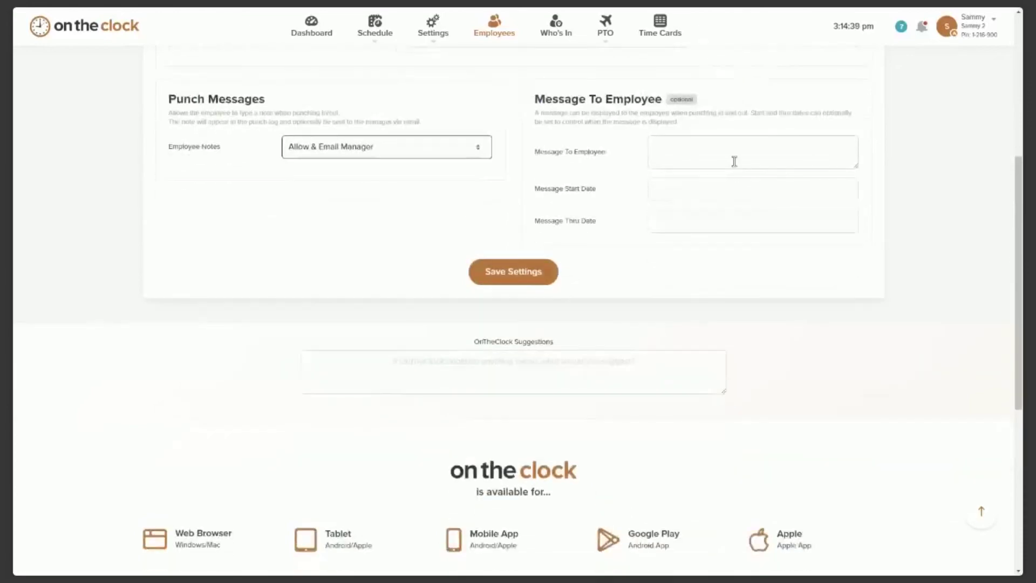
Enter 'Happy Birthday' as the Message To Employee.
left_click(700, 154)
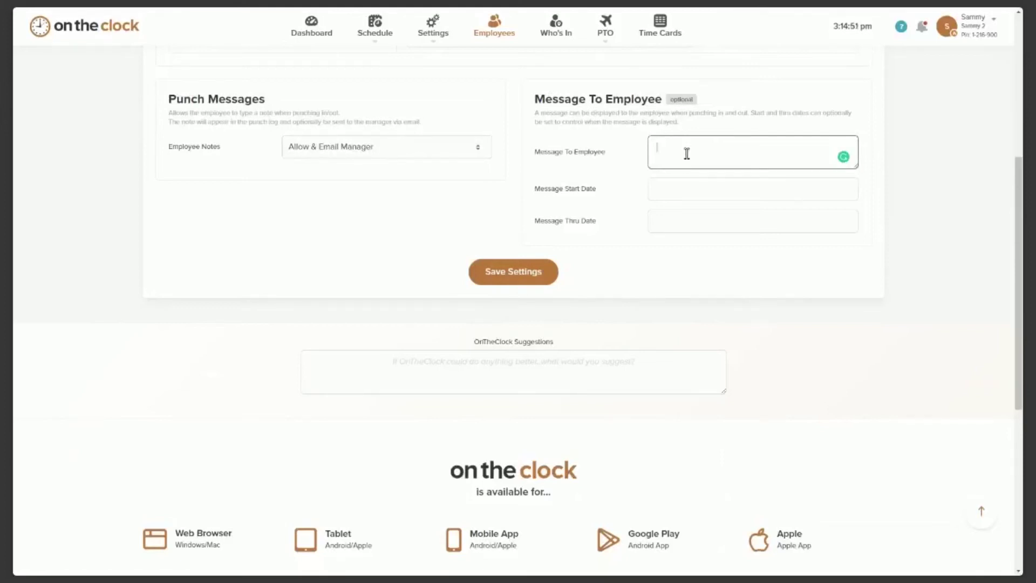
left_click(675, 192)
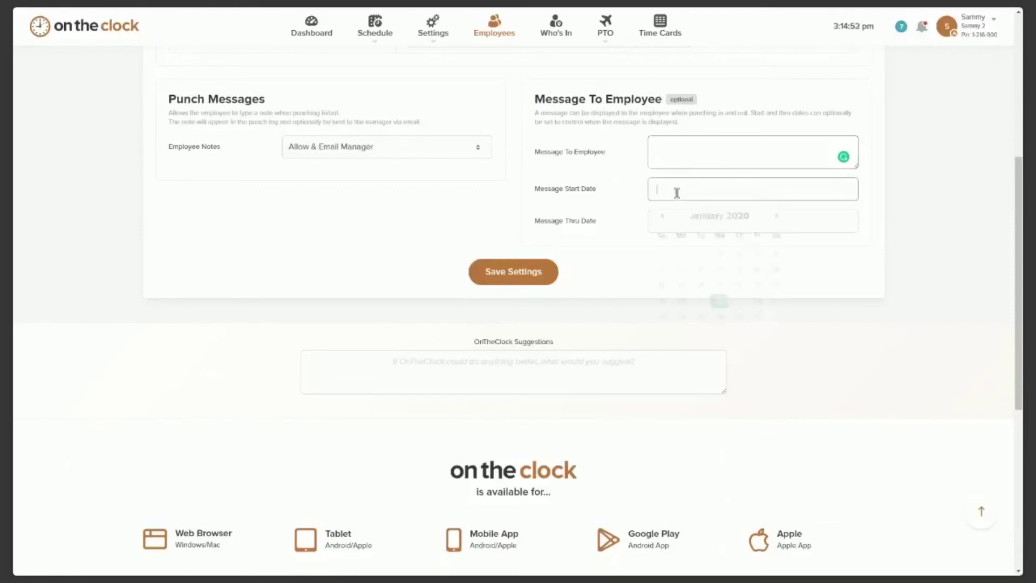
left_click(666, 220)
left_click(657, 161)
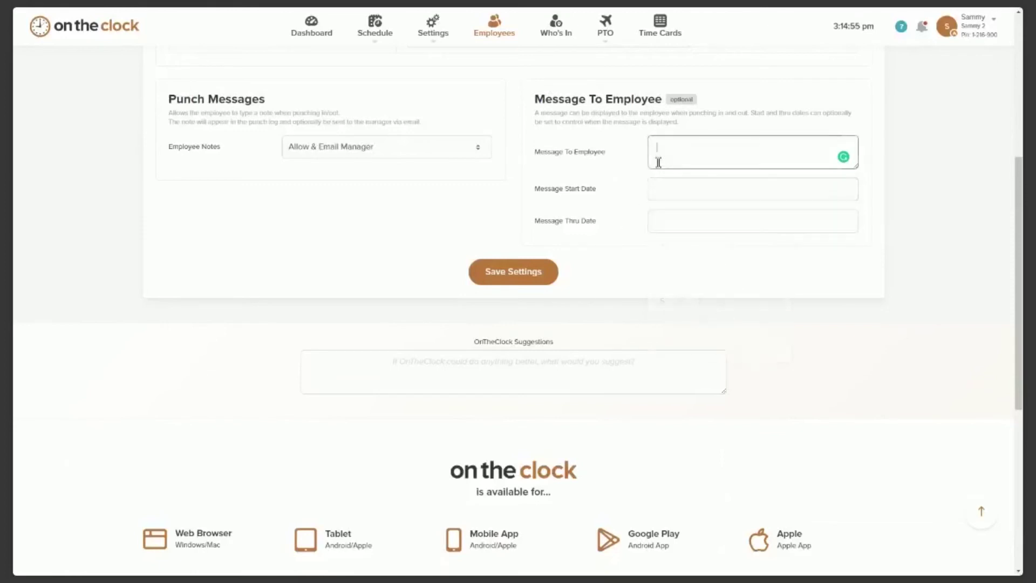
type("Happy Birthday")
Set the message Start Date and Thru Date both to January 22, 2020.
left_click(674, 197)
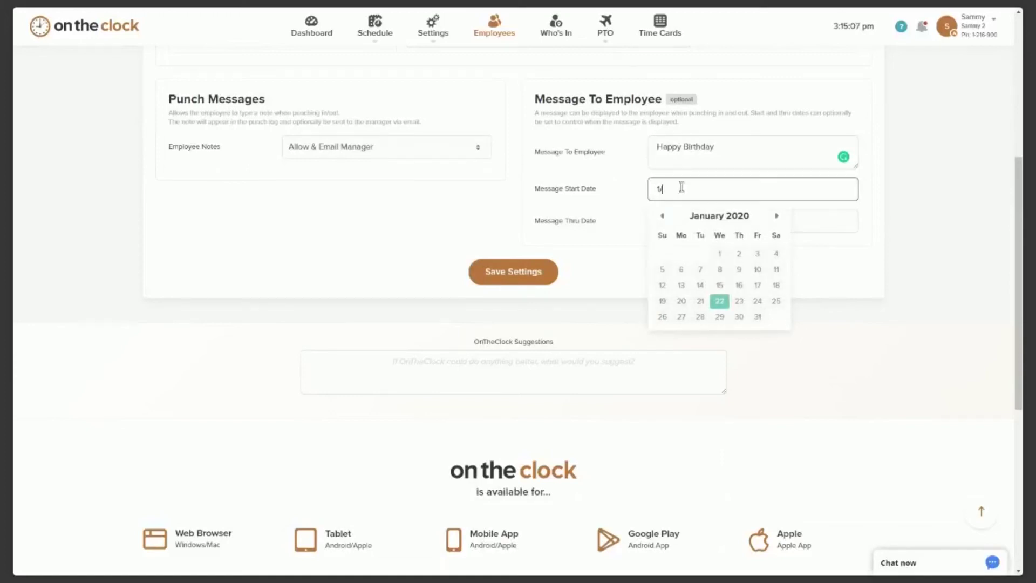
left_click(719, 301)
left_click(679, 224)
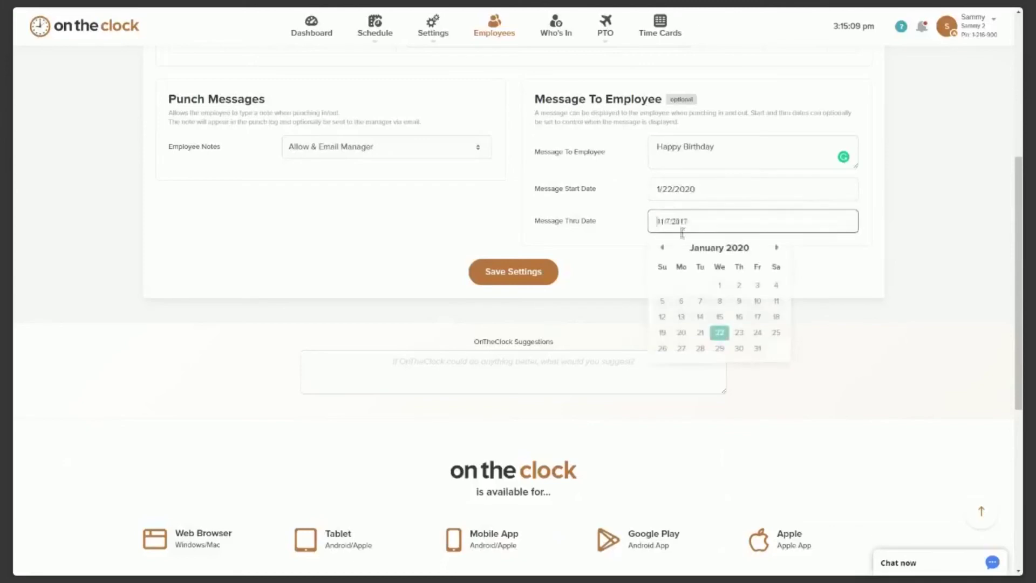
left_click(719, 332)
scroll(598, 345, "up", 2)
scroll(595, 324, "up", 1)
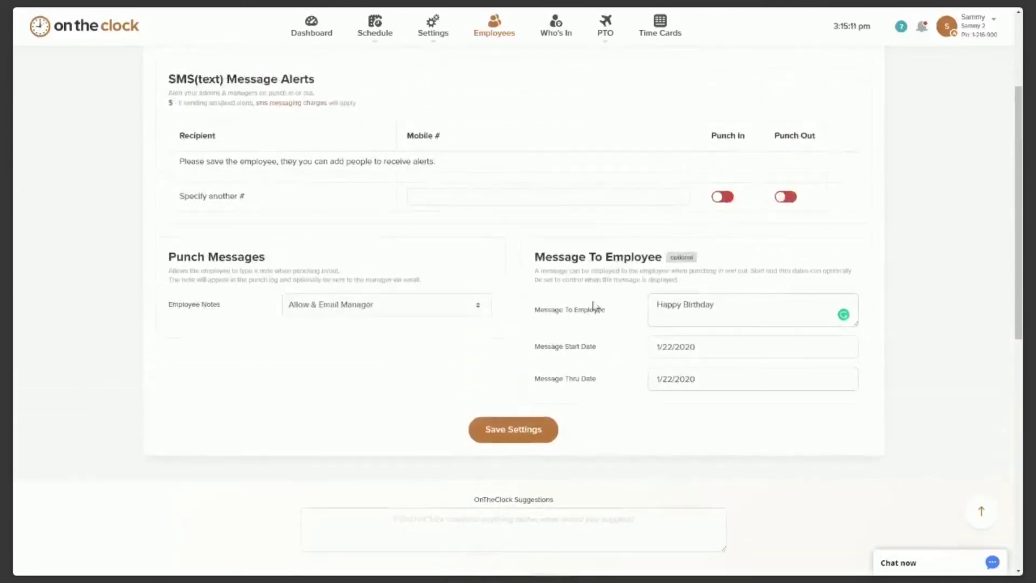
scroll(512, 253, "up", 2)
Enter 12.00 as the Regular Pay Rate on the Pay Rates tab.
left_click(535, 140)
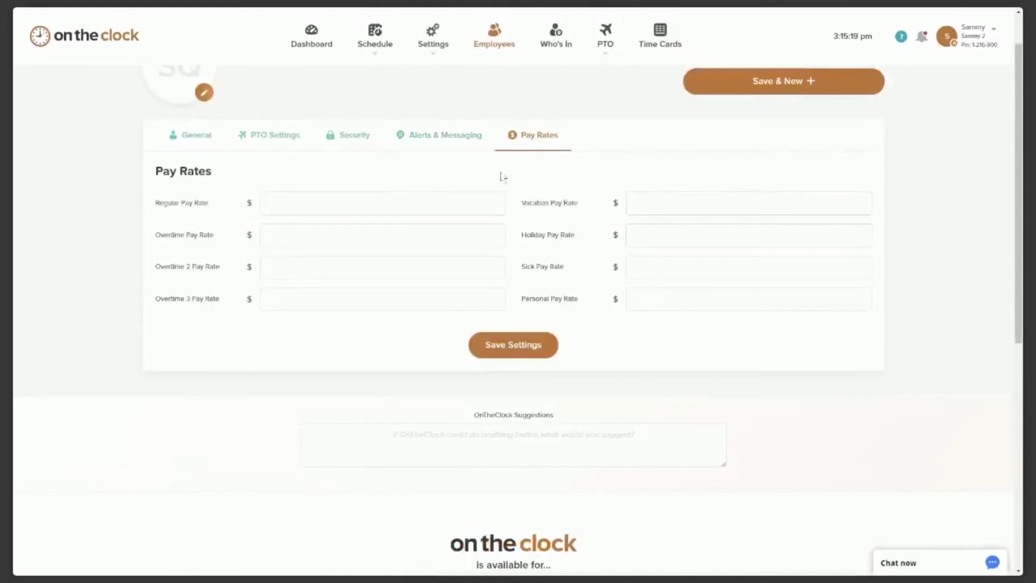
scroll(252, 162, "down", 1)
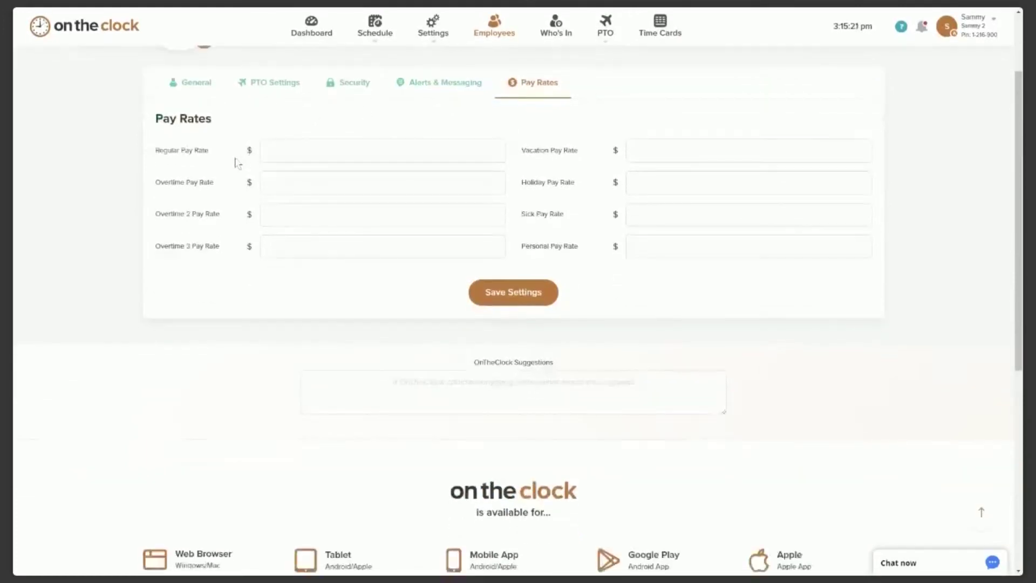
left_click(294, 152)
left_click(292, 152)
type("12.00")
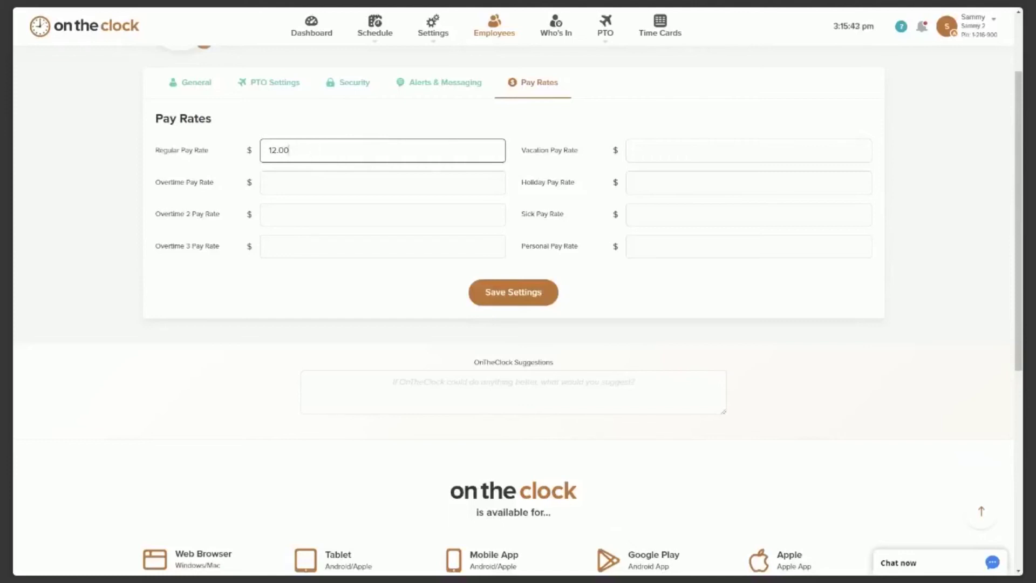
Set Job Selection to On in the employee's General settings.
left_click(333, 131)
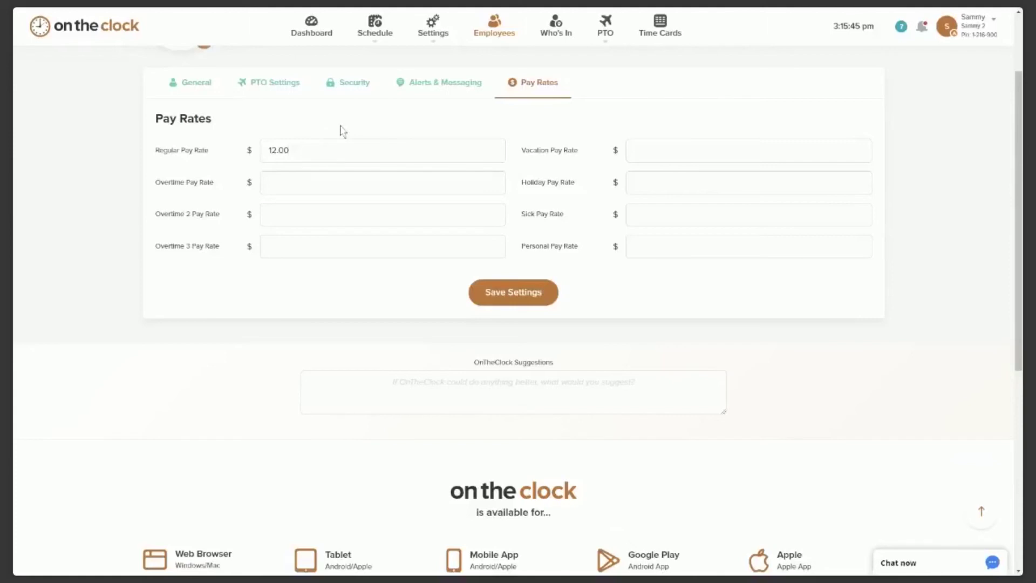
left_click(215, 95)
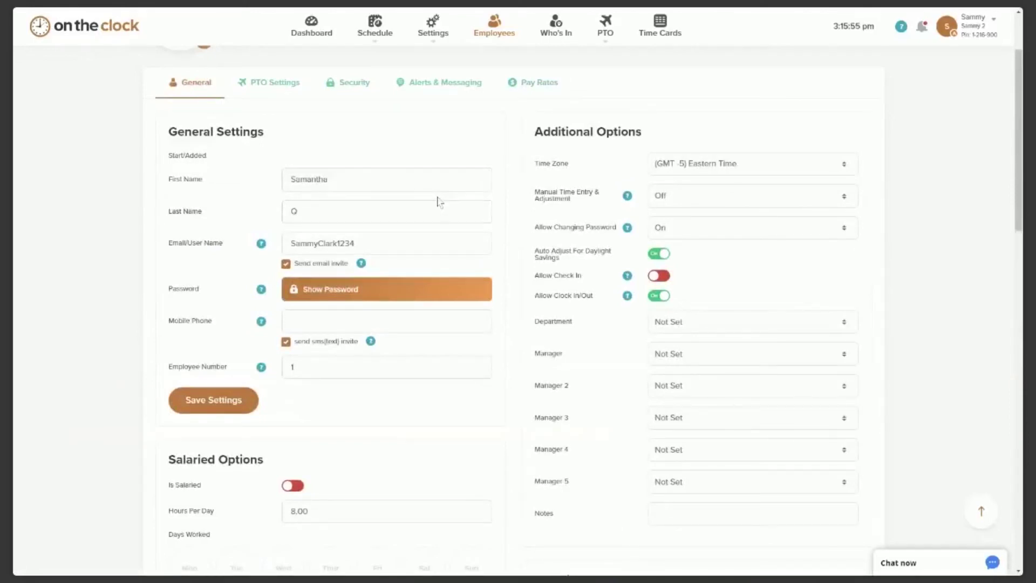
scroll(438, 201, "down", 2)
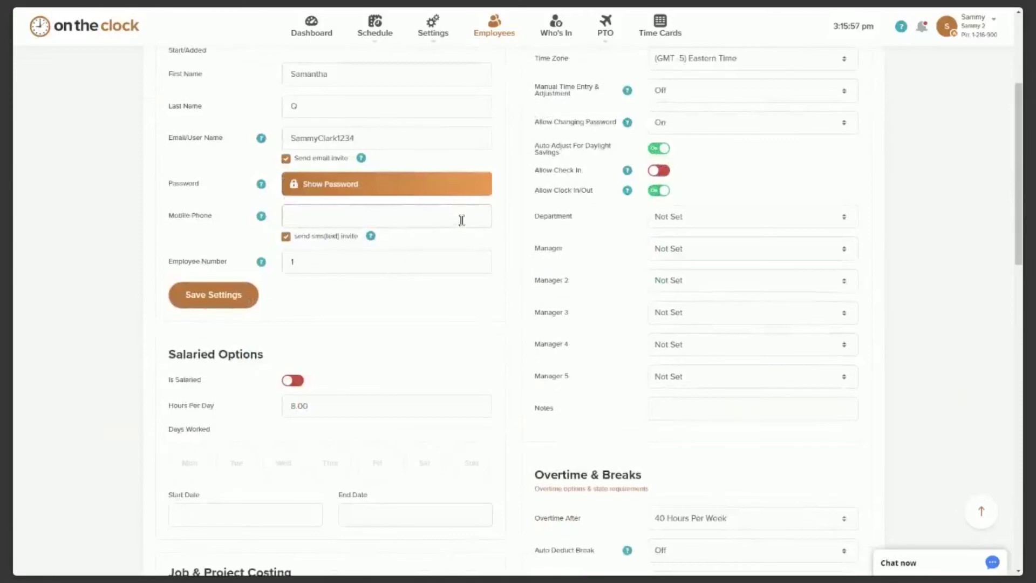
scroll(461, 219, "down", 8)
left_click(378, 294)
left_click(361, 317)
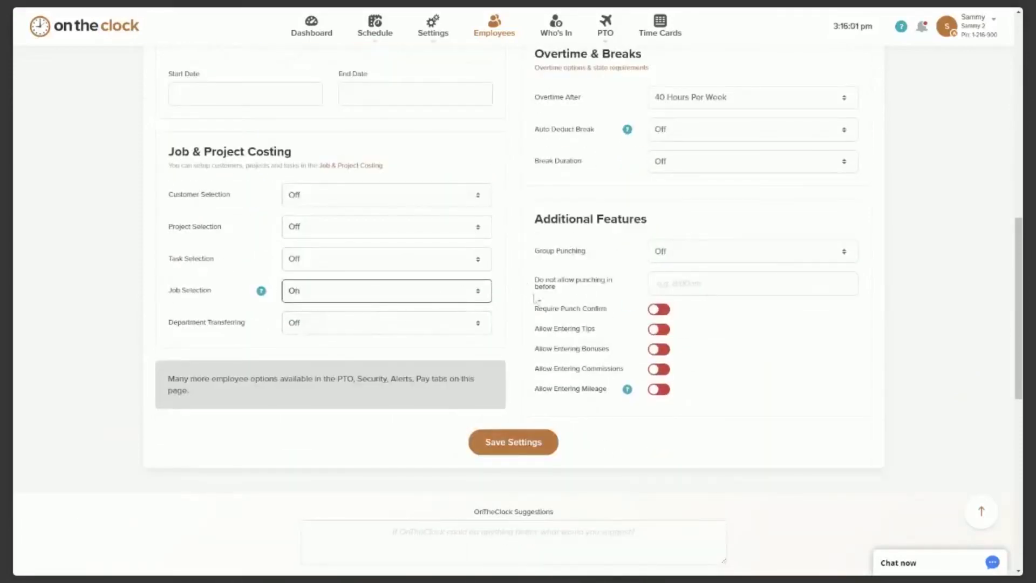
scroll(537, 323, "up", 1)
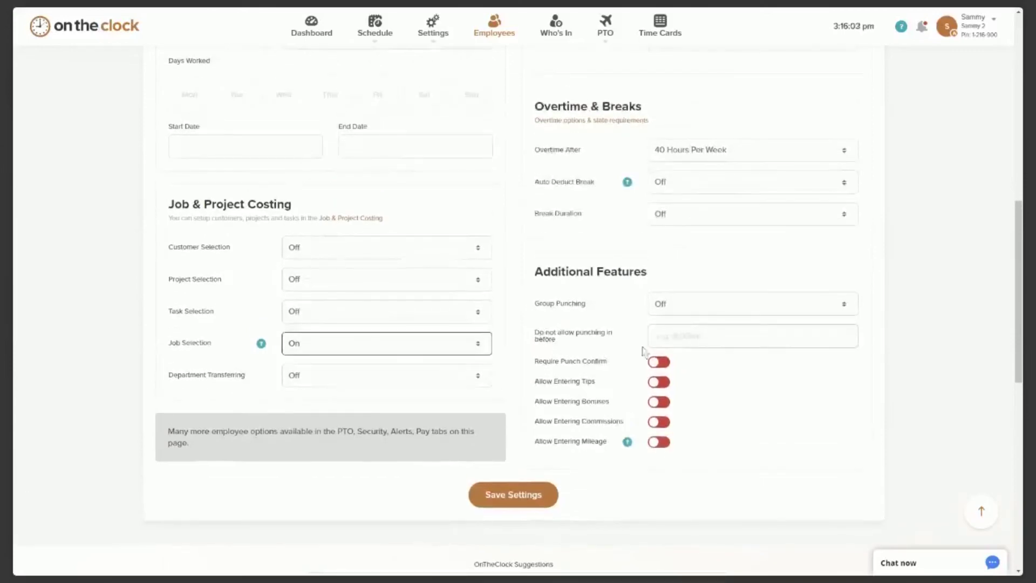
scroll(745, 364, "down", 1)
Allow entering tips, bonuses, commissions and mileage, then save the settings.
left_click(659, 329)
left_click(659, 349)
left_click(659, 369)
left_click(659, 389)
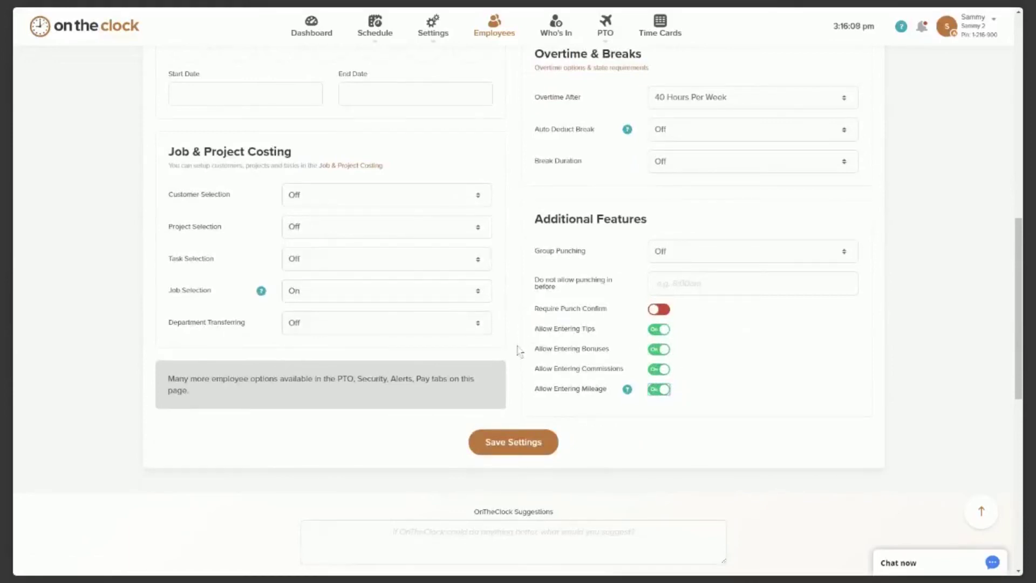
left_click(522, 449)
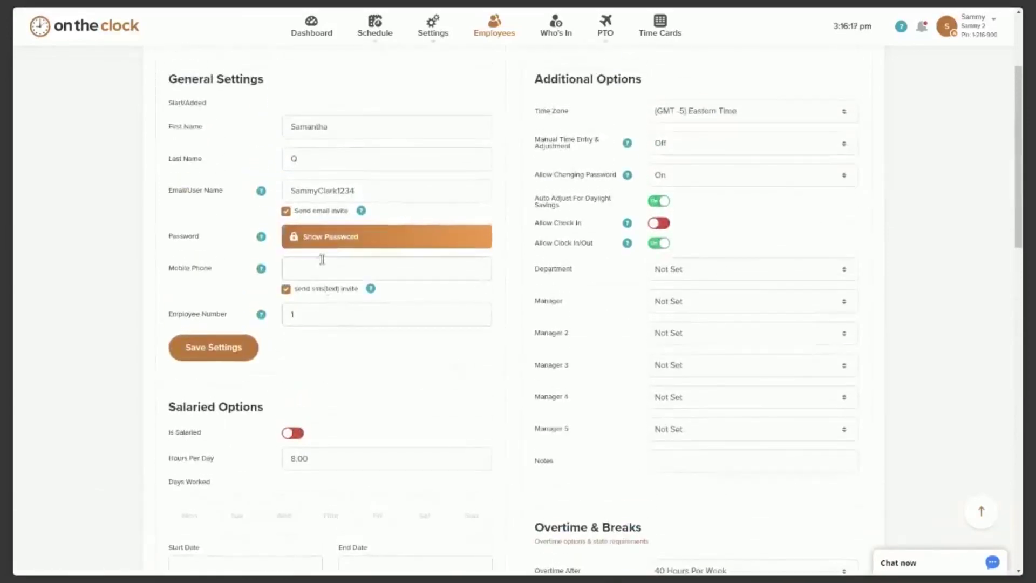
Replace the employee's generated password with a new typed password and save the employee.
left_click(316, 272)
left_click(330, 242)
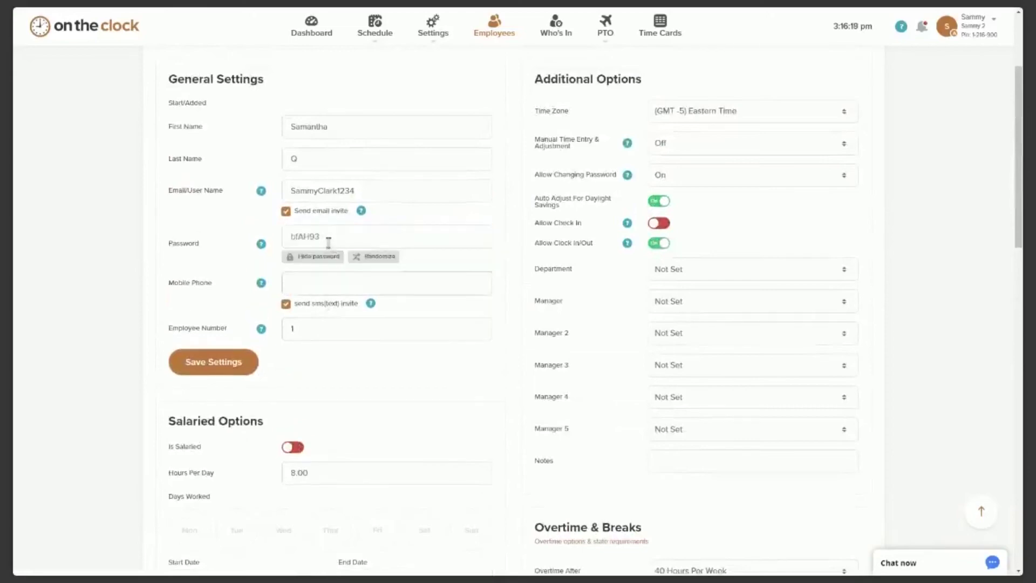
left_click_drag(327, 243, 278, 245)
scroll(439, 268, "down", 10)
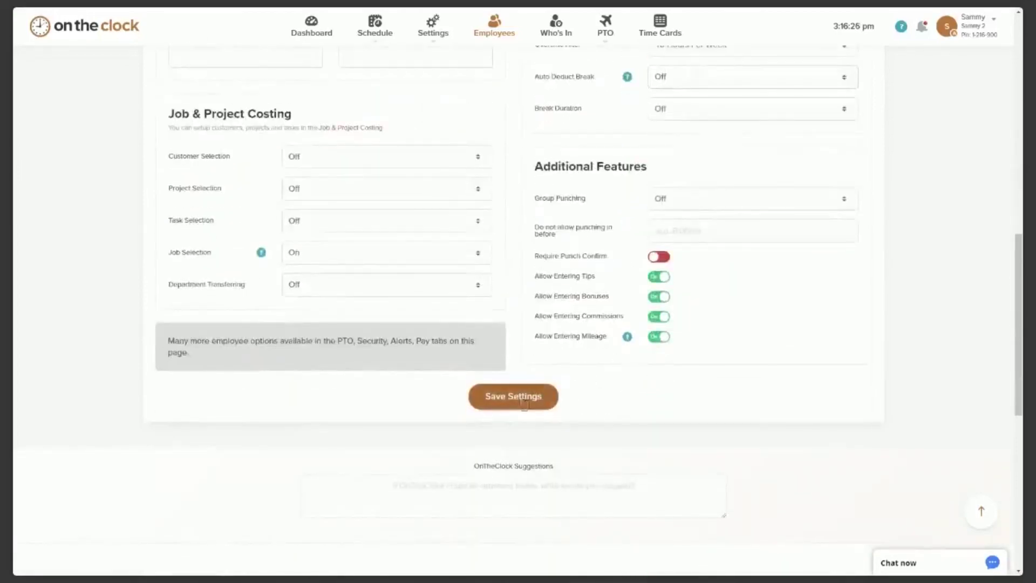
left_click(524, 399)
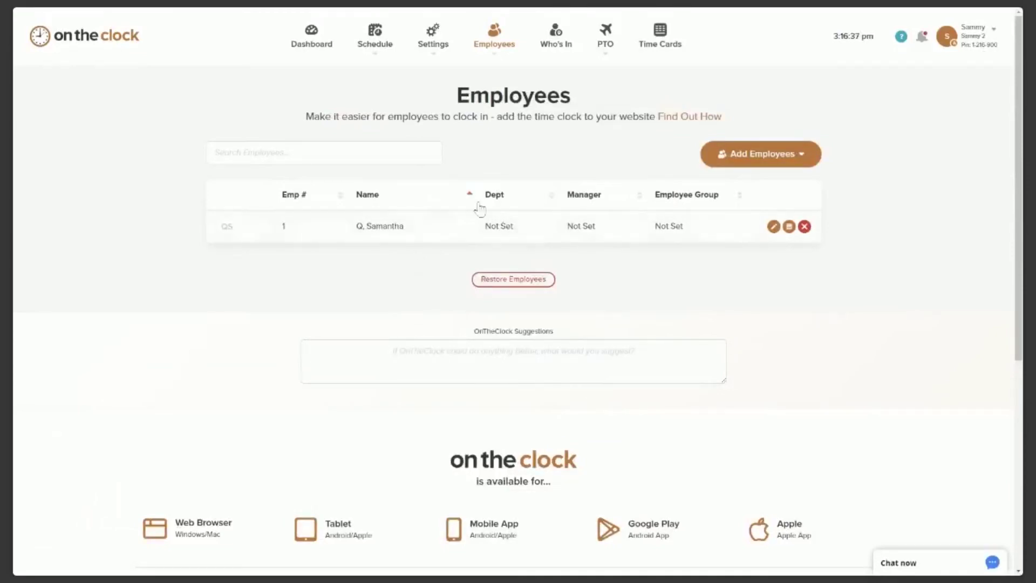
Create and save a job named 'Call out' on the Setup Jobs page.
left_click(433, 51)
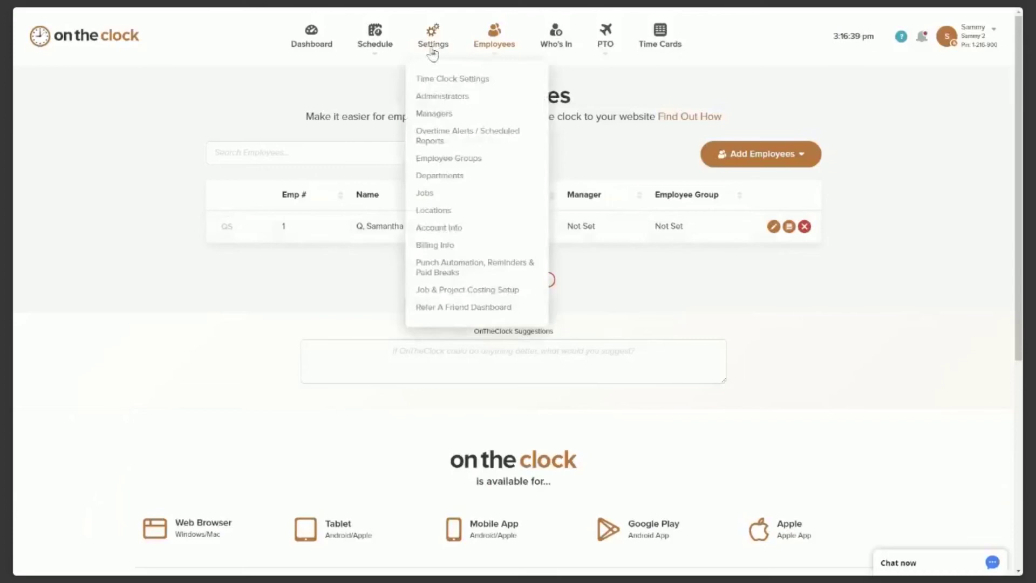
left_click(429, 195)
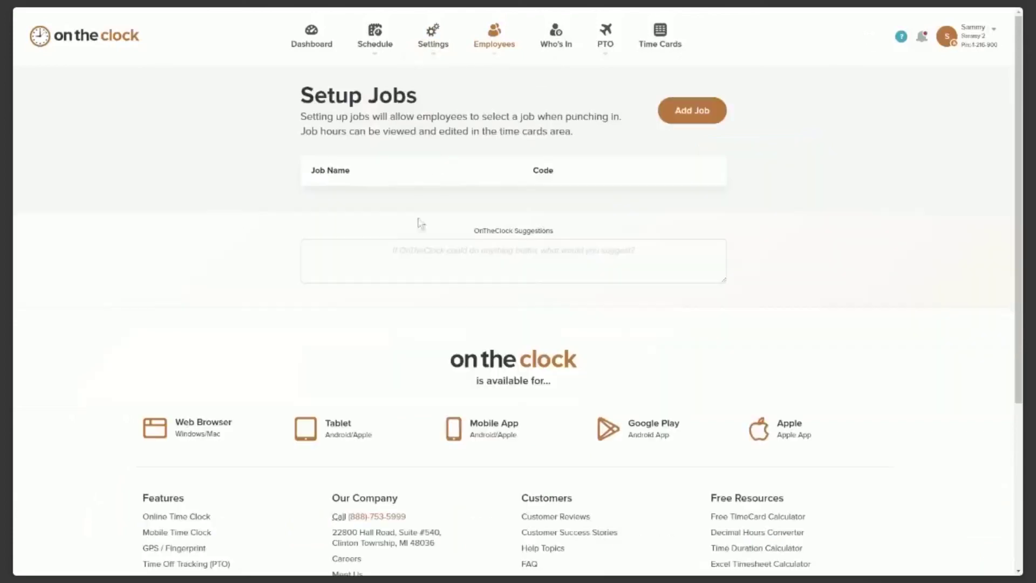
left_click(696, 110)
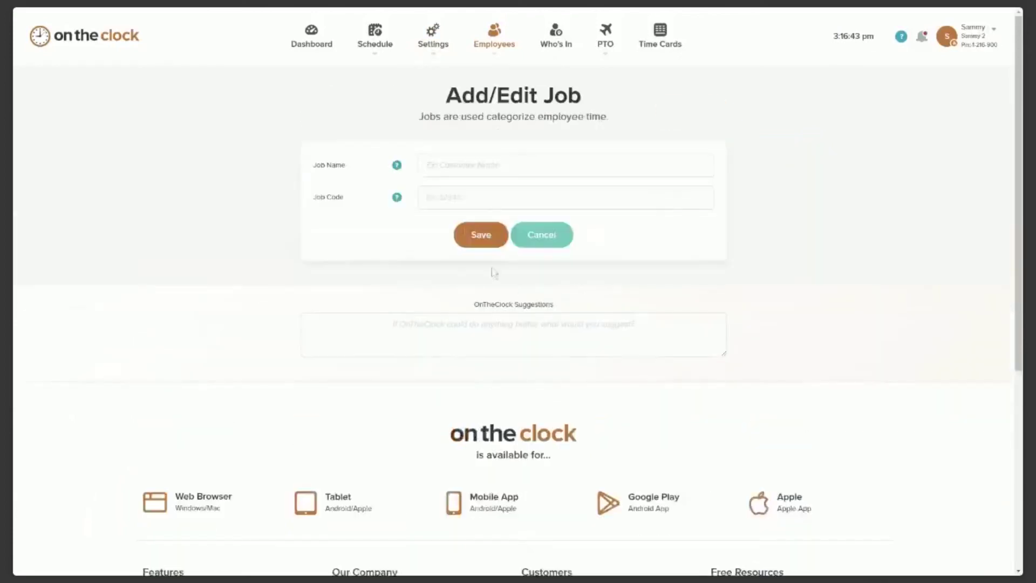
left_click(452, 166)
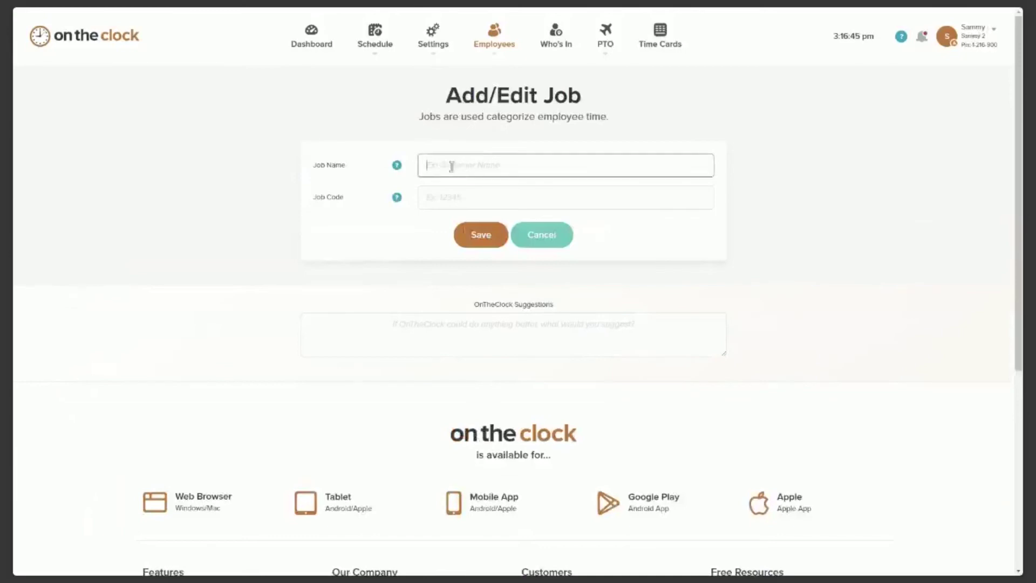
type("Call out")
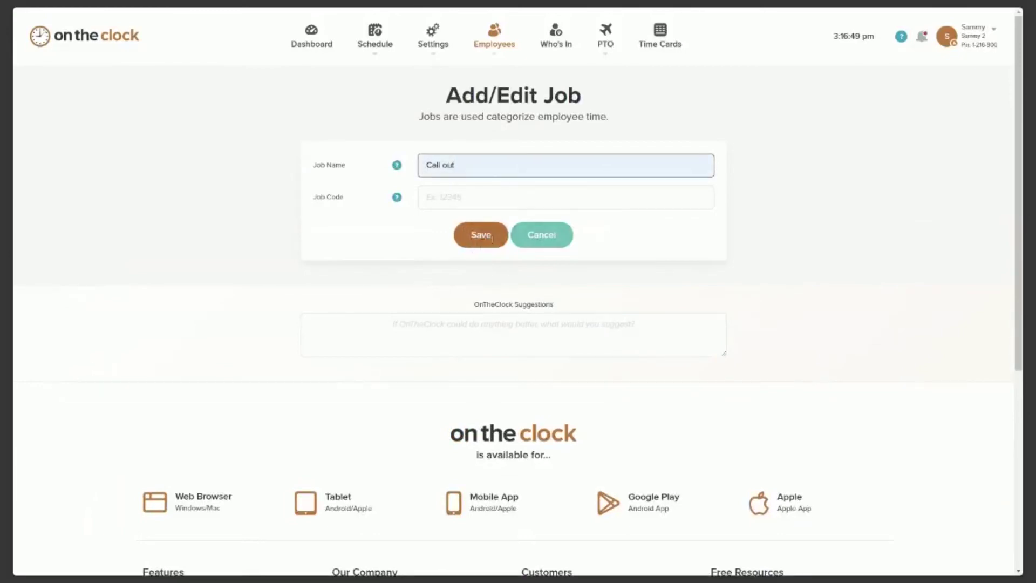
left_click(482, 239)
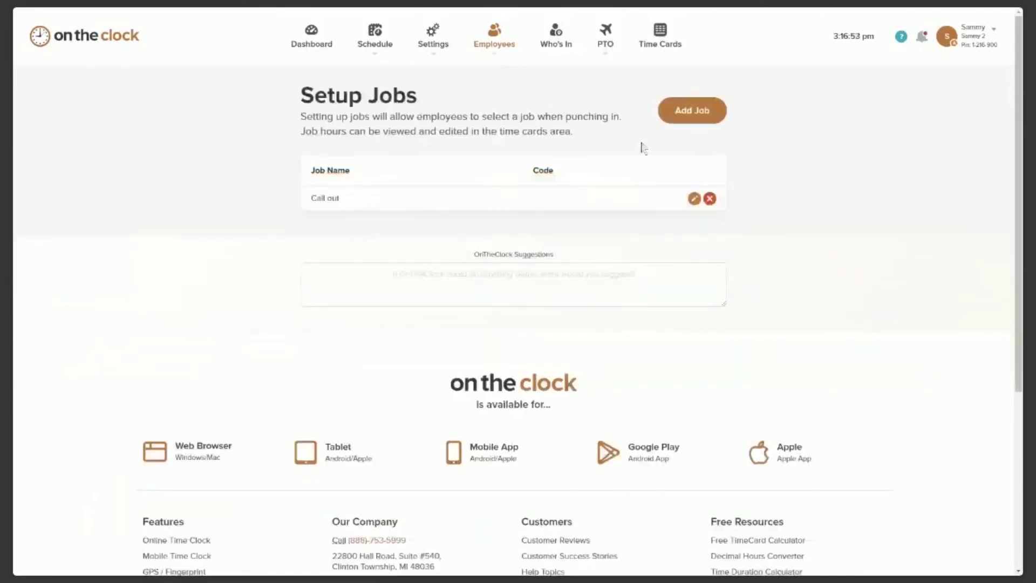
Add and save a second job named 'admin'.
left_click(690, 111)
left_click(439, 166)
type("admin")
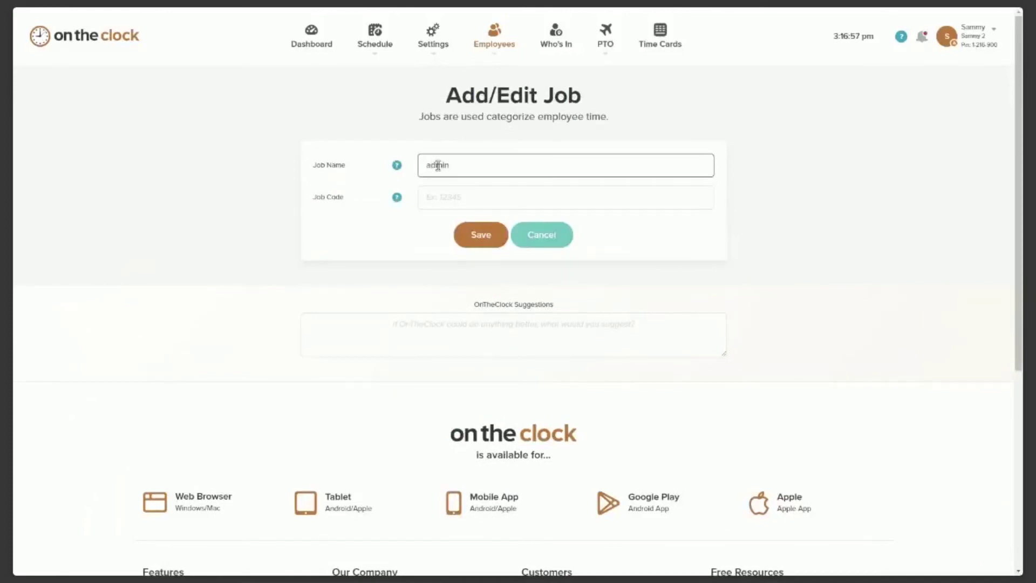
left_click(474, 240)
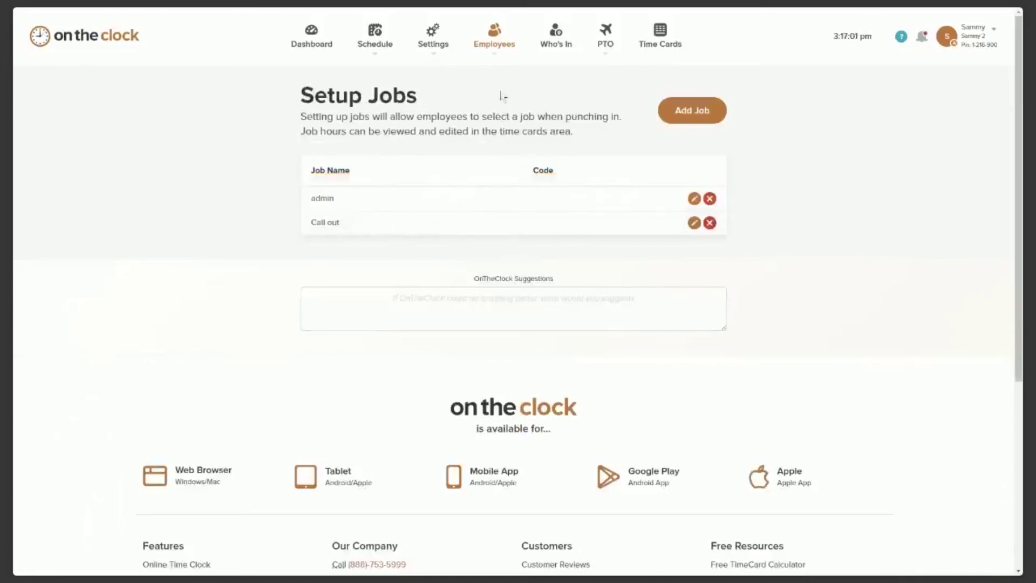
mouse_move(497, 55)
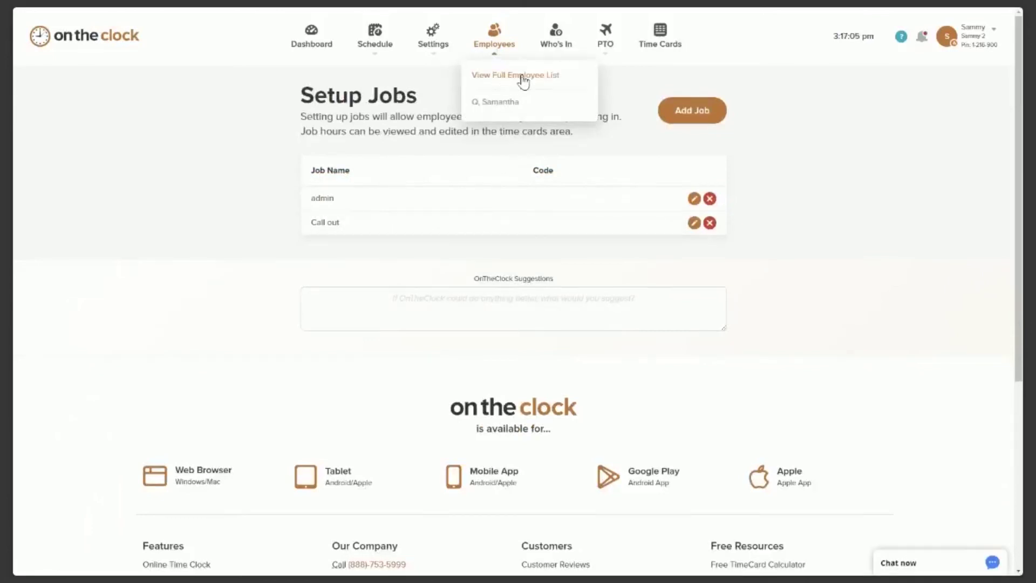
View the full employee list, then log out of the account.
left_click(522, 78)
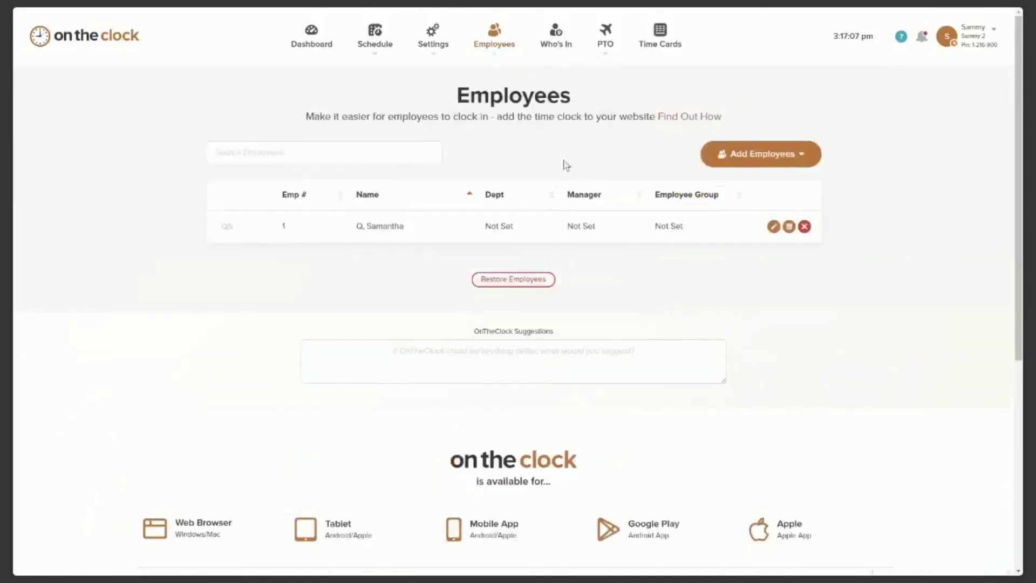
mouse_move(995, 40)
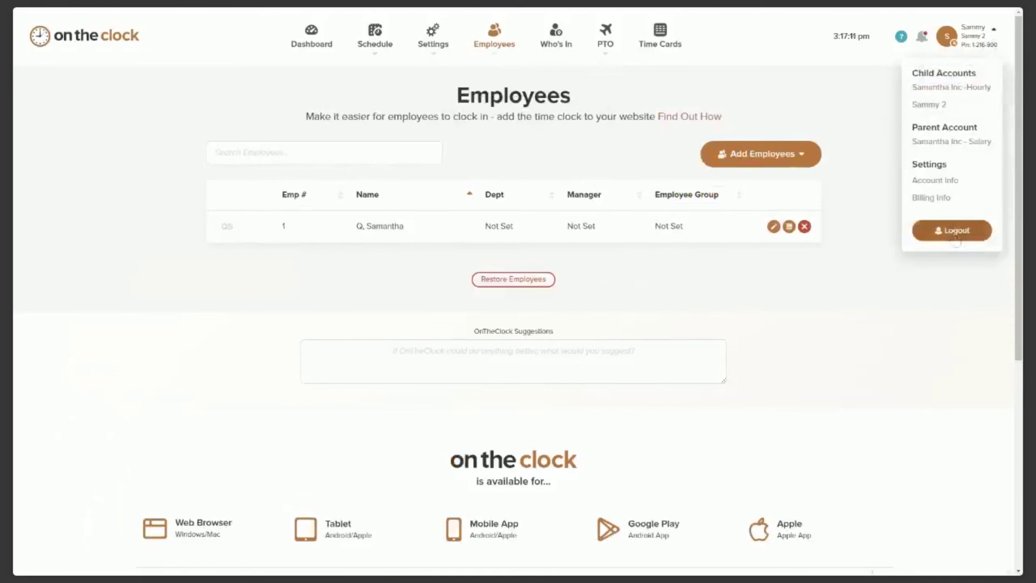
left_click(954, 234)
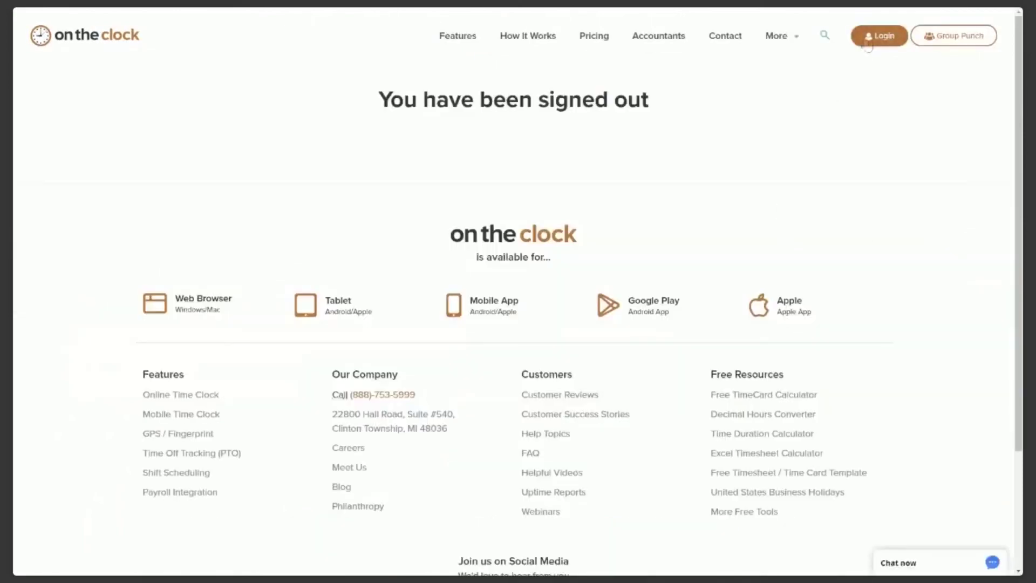
Log back in as Admin to reach the dashboard.
left_click(868, 46)
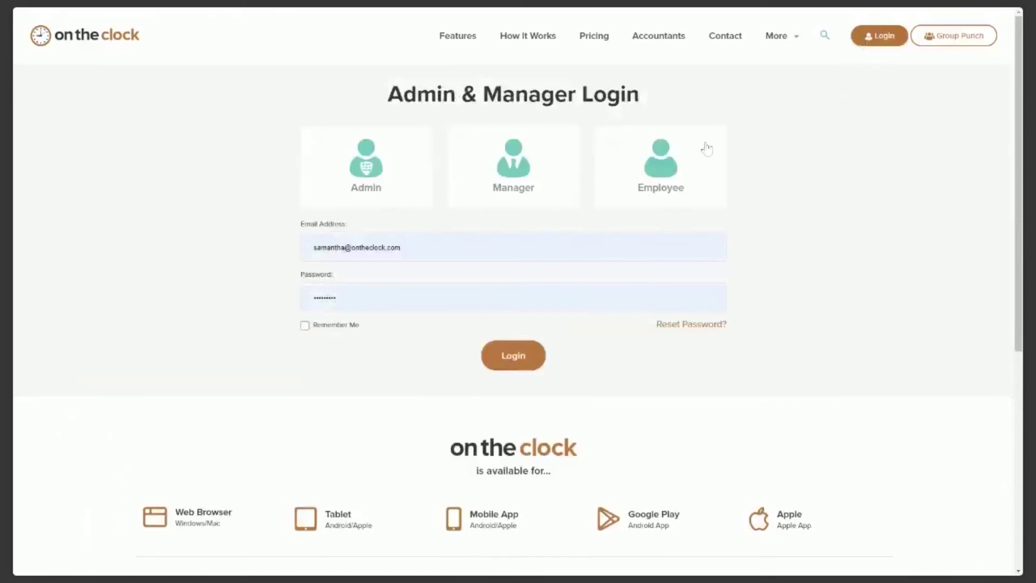
left_click(365, 173)
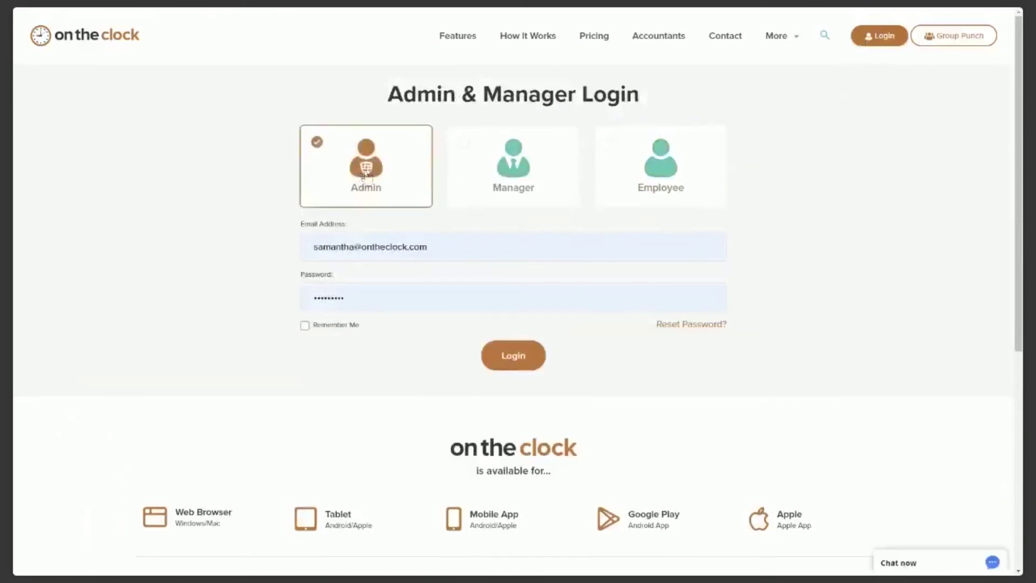
left_click(500, 360)
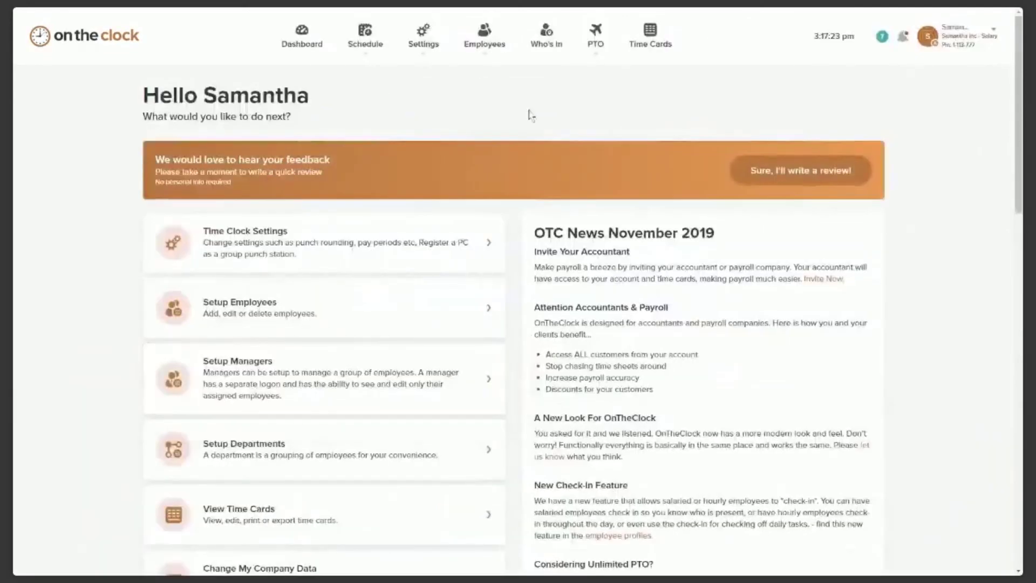
Switch to the other child account and open the employee list.
mouse_move(486, 49)
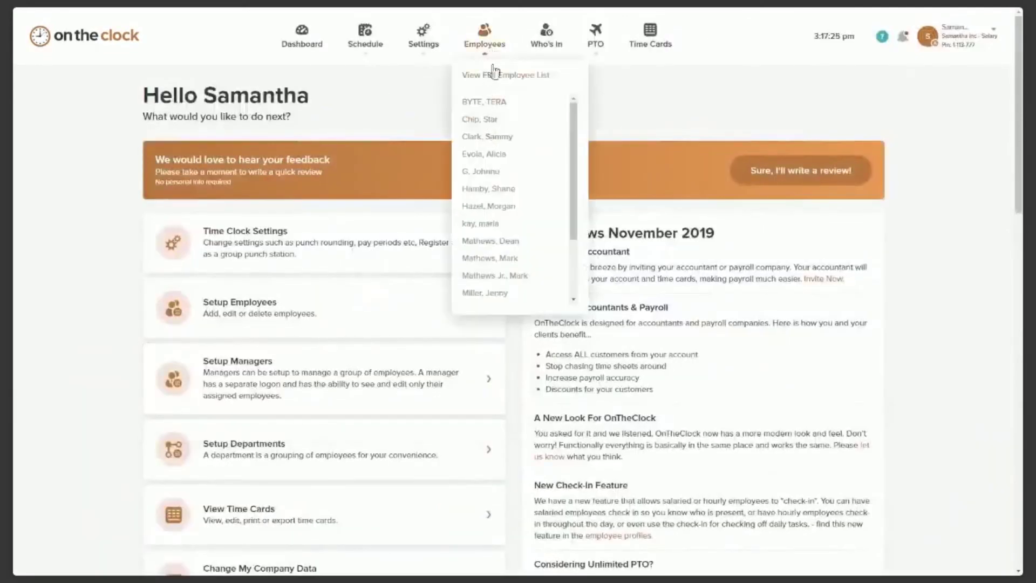
mouse_move(981, 38)
left_click(928, 108)
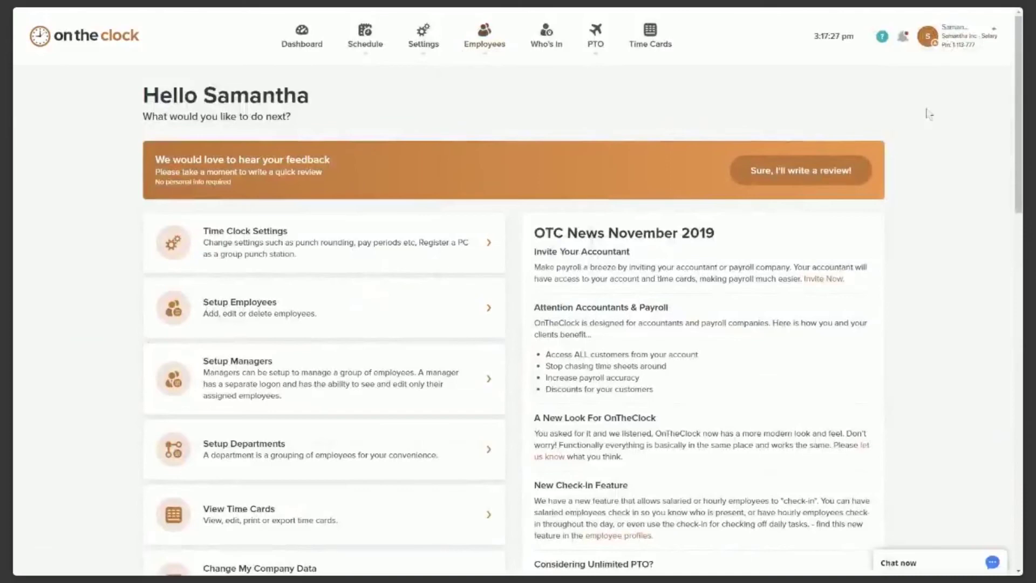
mouse_move(493, 54)
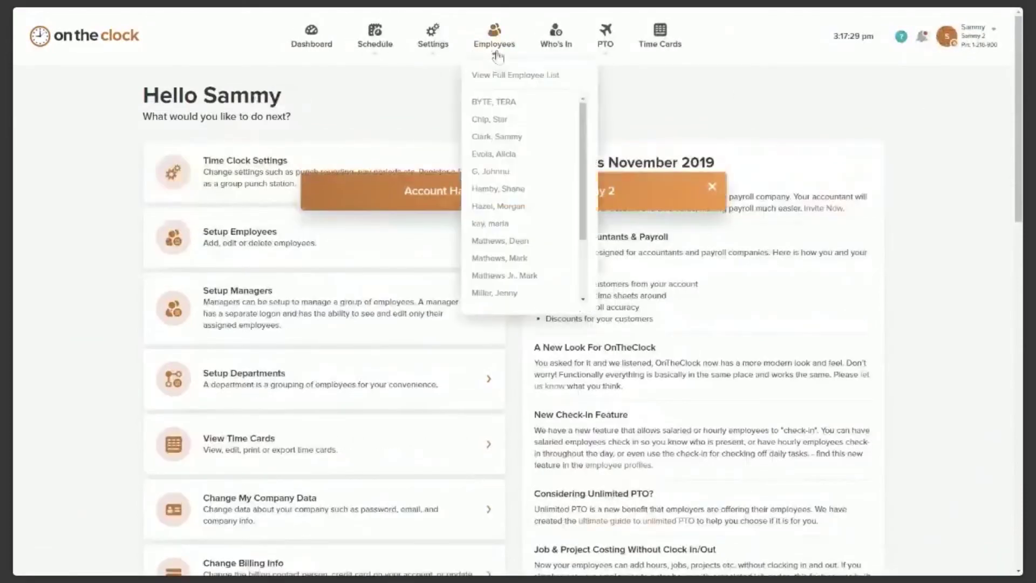
left_click(492, 51)
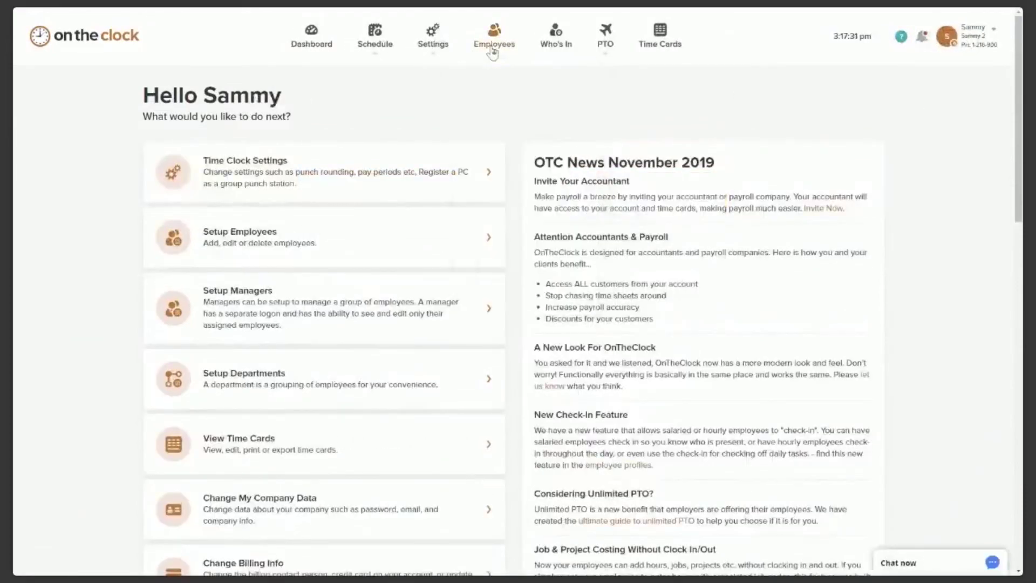
left_click(502, 76)
Check the employee's login username in her profile, then log out.
left_click(445, 236)
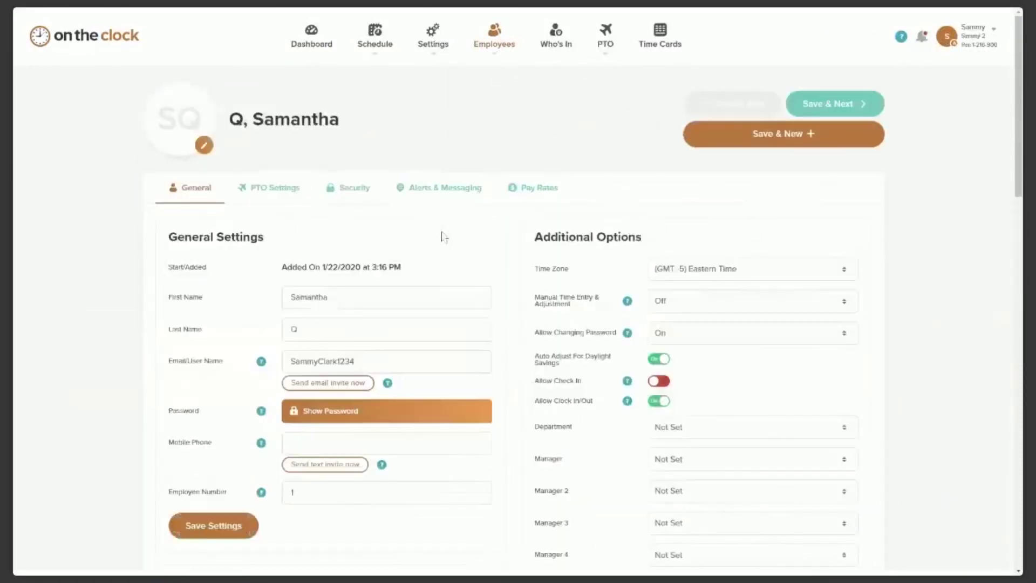
scroll(386, 289, "down", 1)
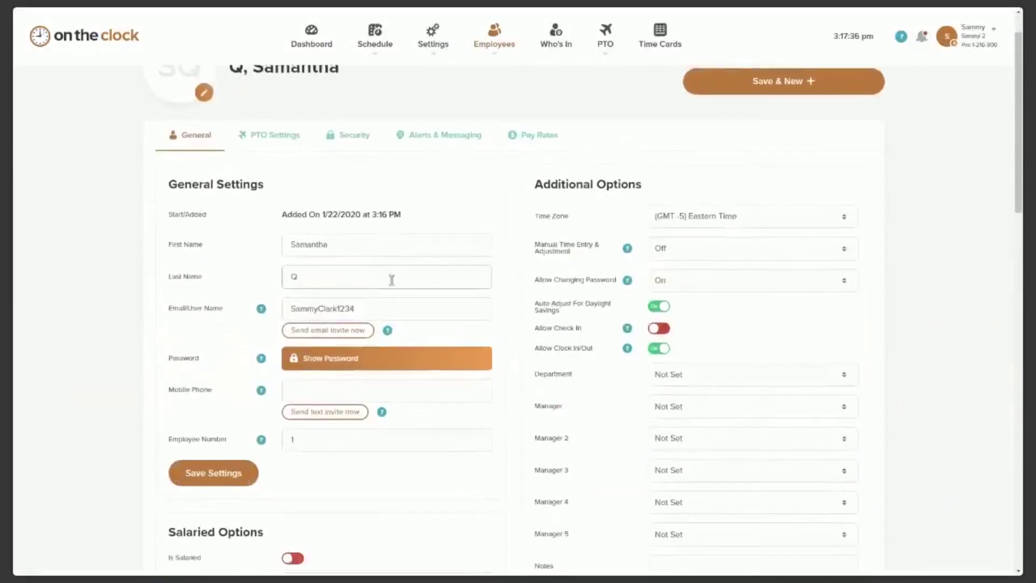
left_click_drag(377, 302, 274, 304)
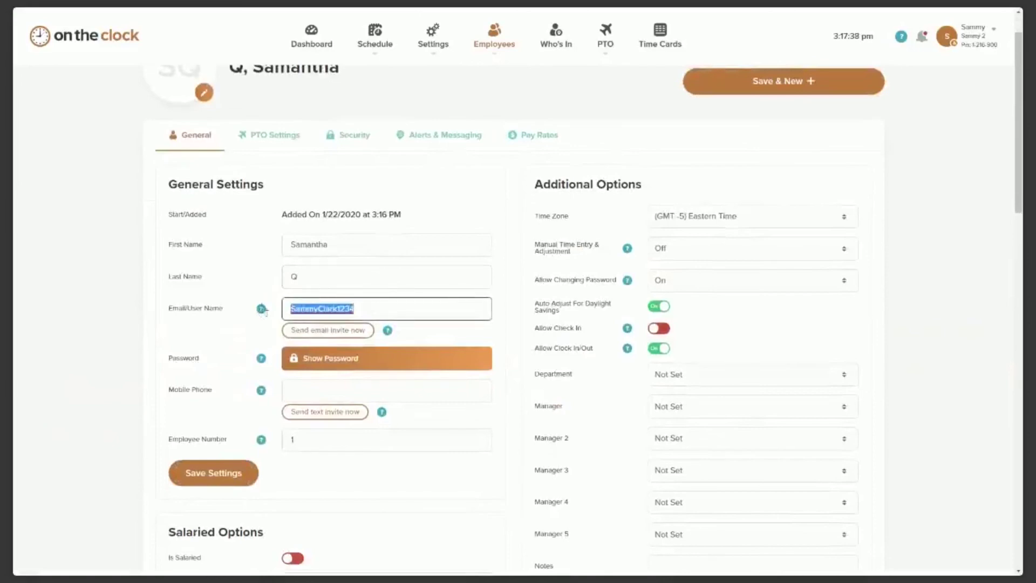
left_click(454, 259)
scroll(884, 183, "up", 1)
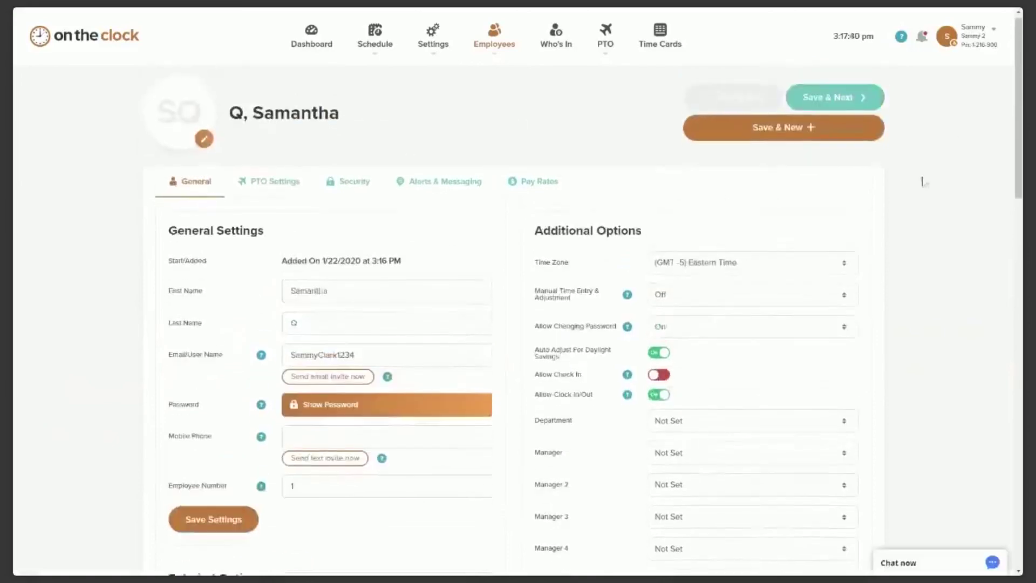
left_click(985, 34)
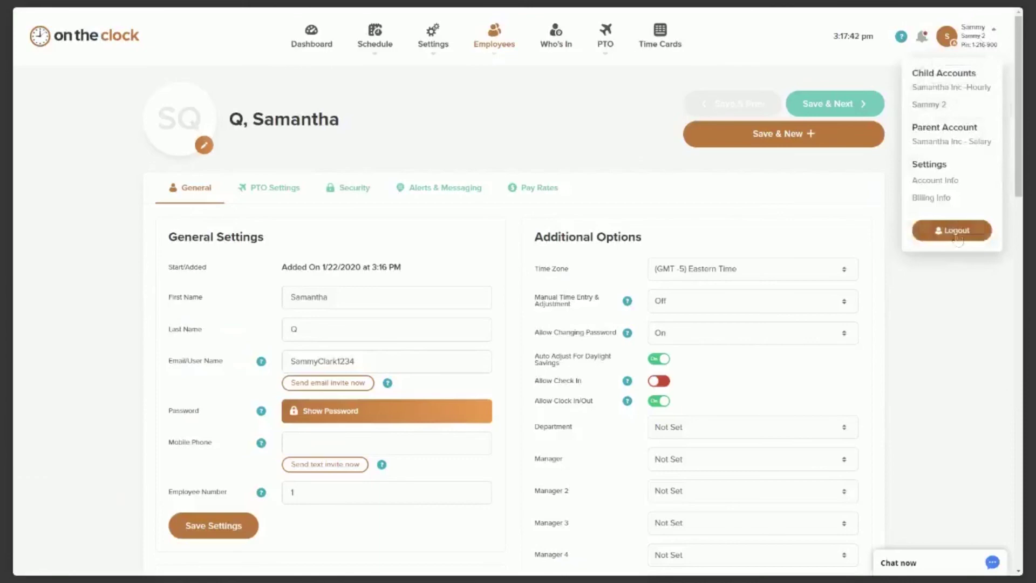
left_click(963, 231)
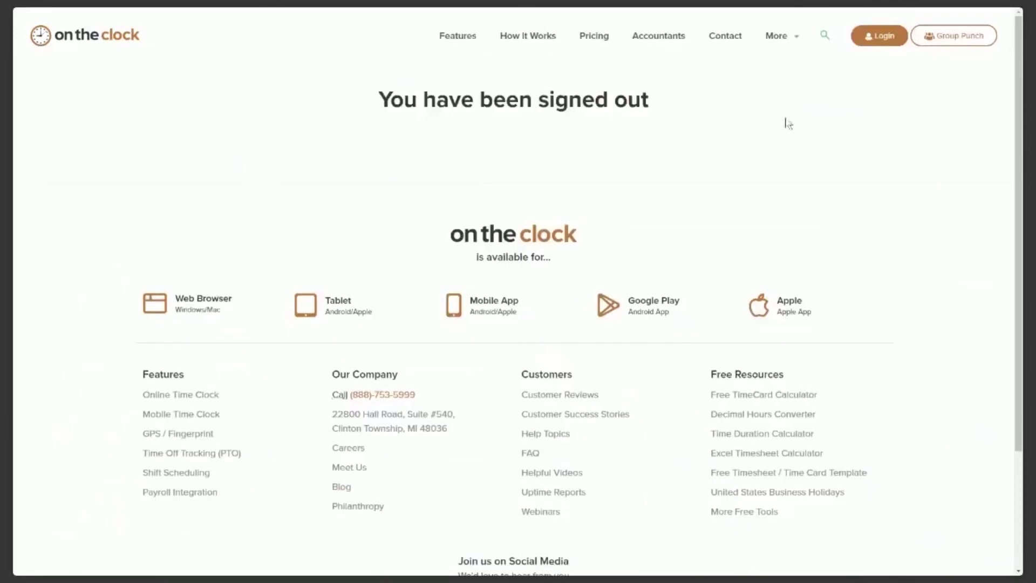
Log in through the Employee card, replacing the prefilled credentials with the employee's username and password.
left_click(880, 43)
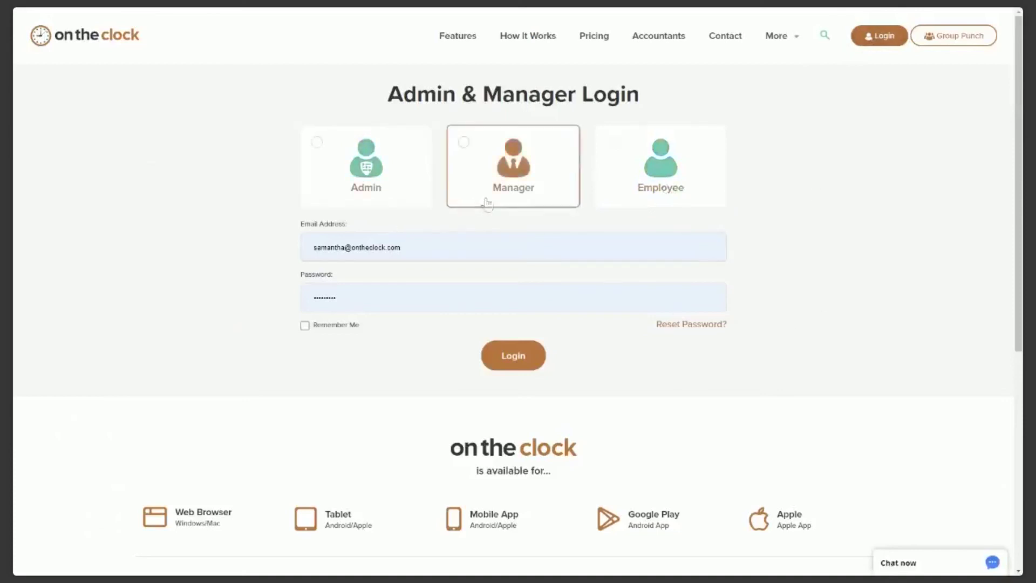
left_click(690, 173)
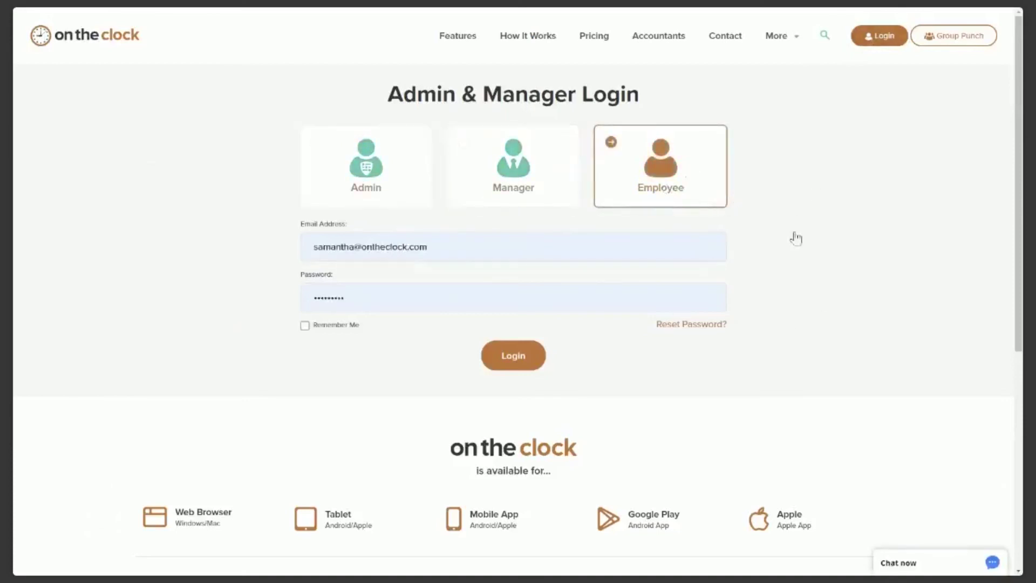
left_click_drag(605, 283, 340, 288)
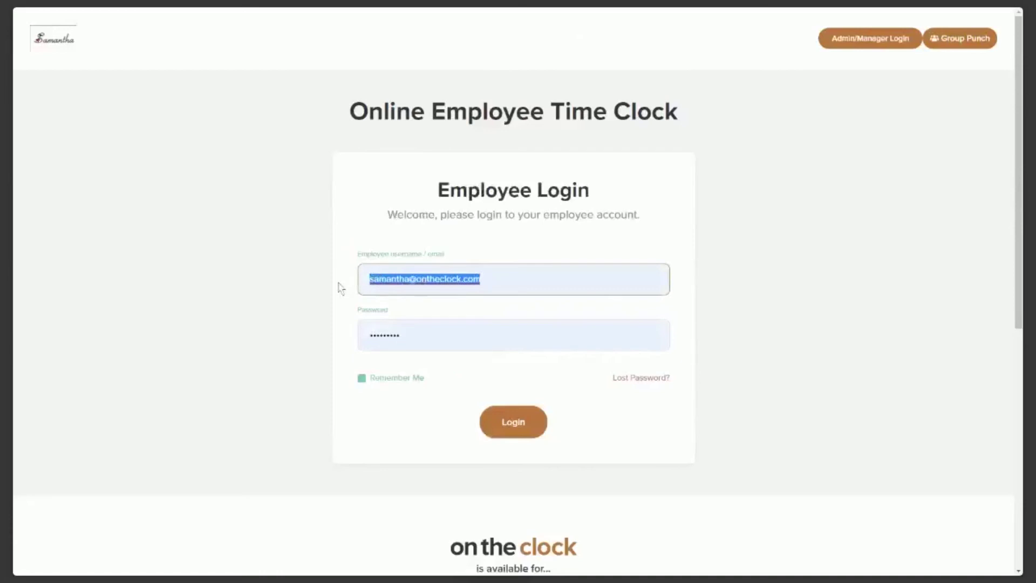
left_click(410, 335)
left_click_drag(409, 335, 351, 337)
key("BackSpace")
type("••••")
left_click(476, 371)
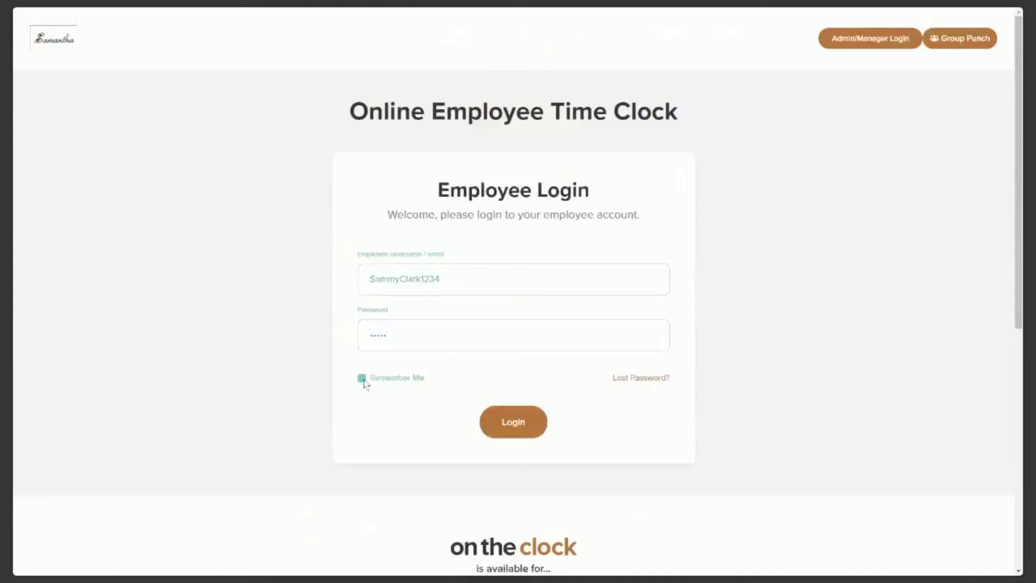
left_click(532, 434)
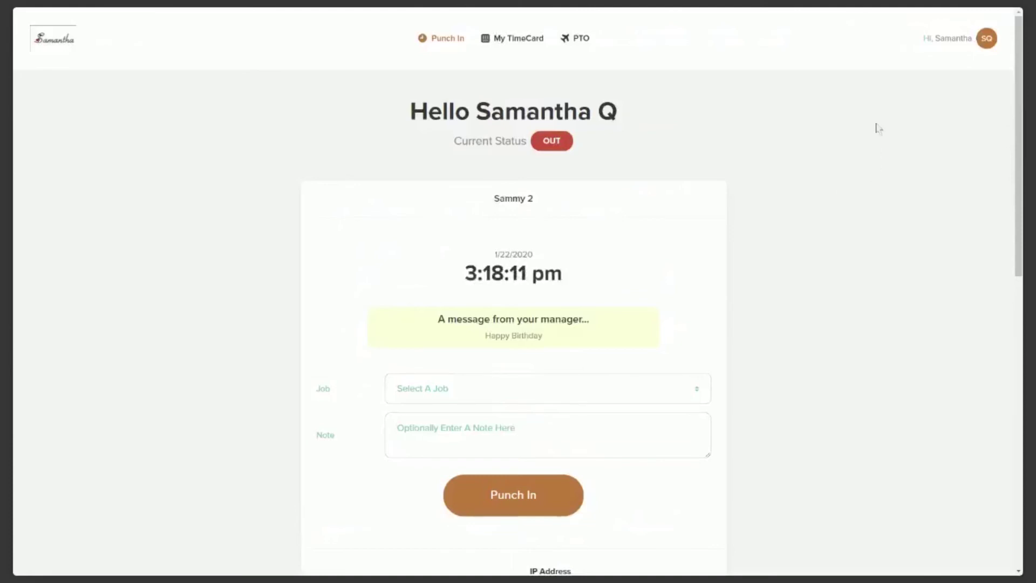
Punch in under the admin job with the note 'N', then view the 3:18 PM entry on the time card.
scroll(671, 155, "down", 1)
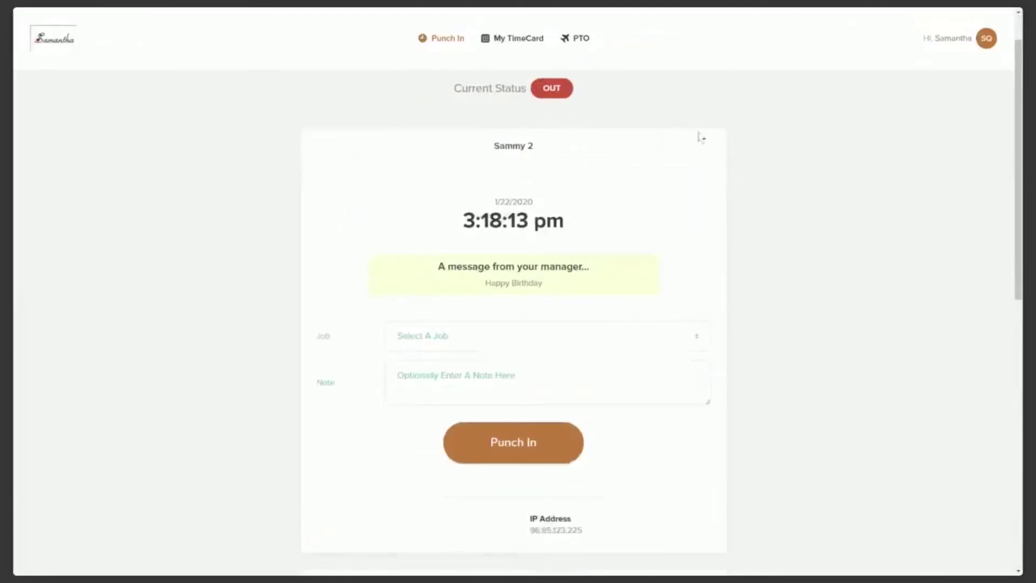
scroll(671, 132, "down", 1)
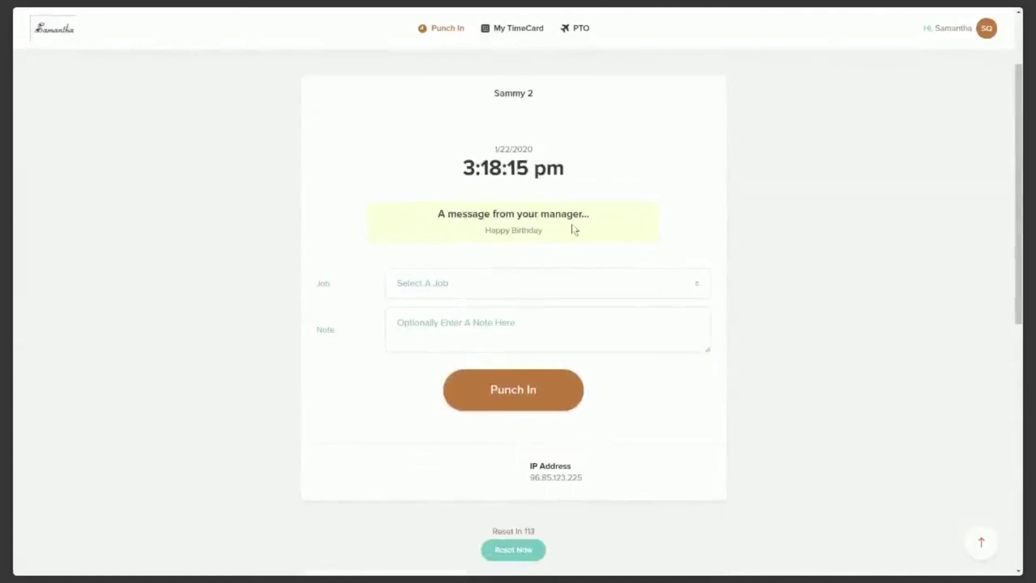
left_click(585, 297)
left_click(594, 319)
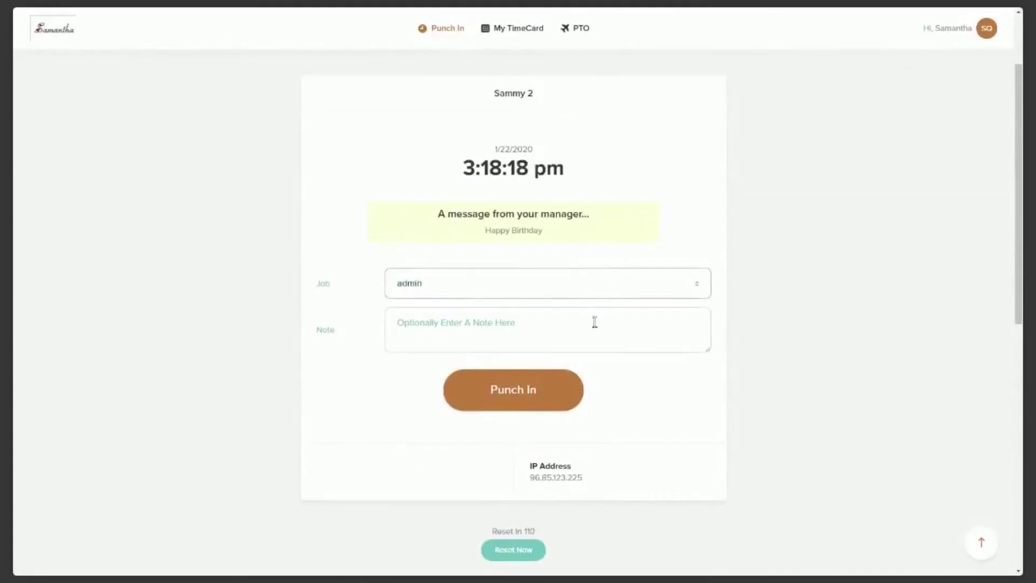
left_click(459, 326)
type("Note")
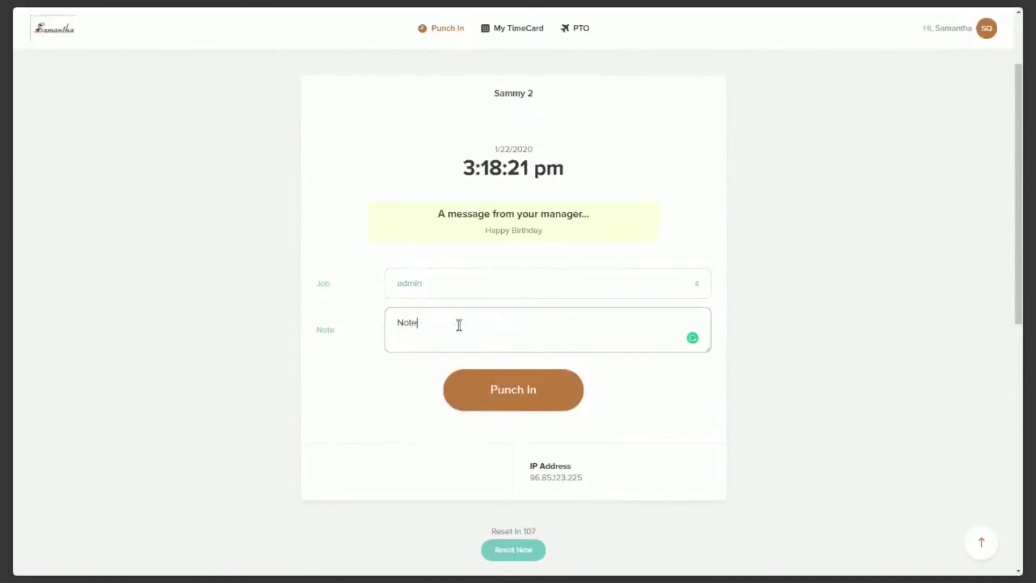
left_click(413, 373)
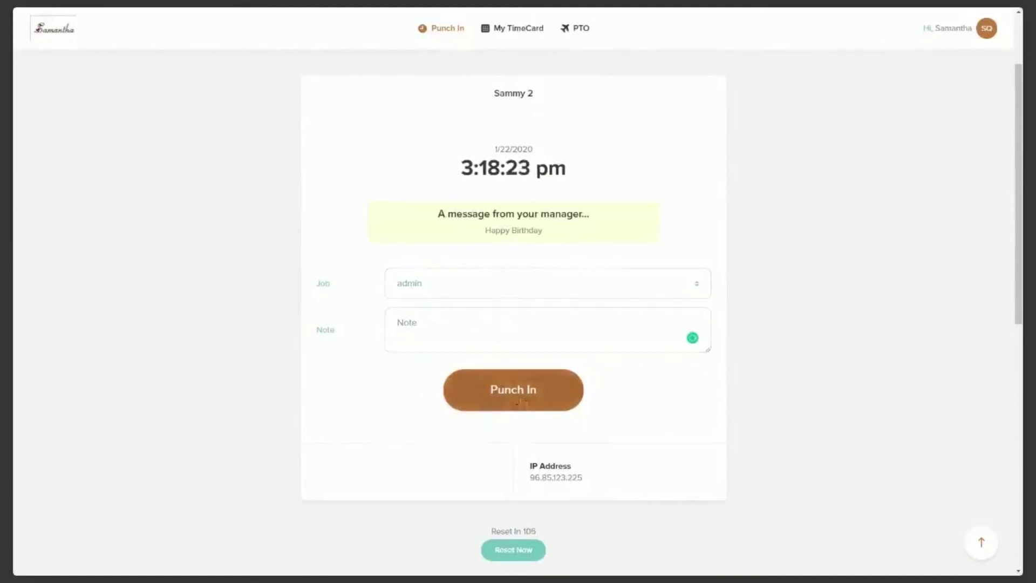
left_click(585, 397)
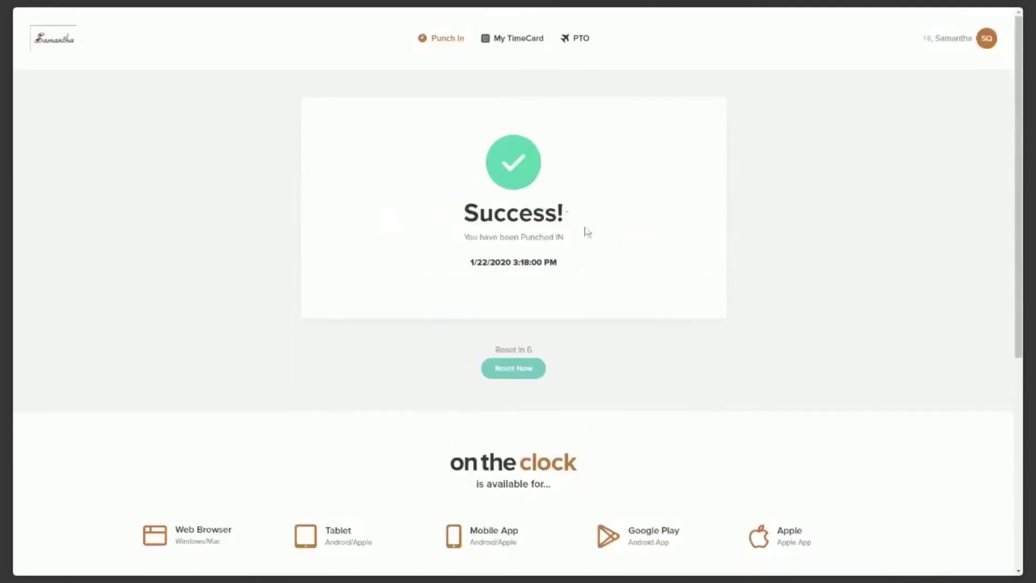
left_click(517, 43)
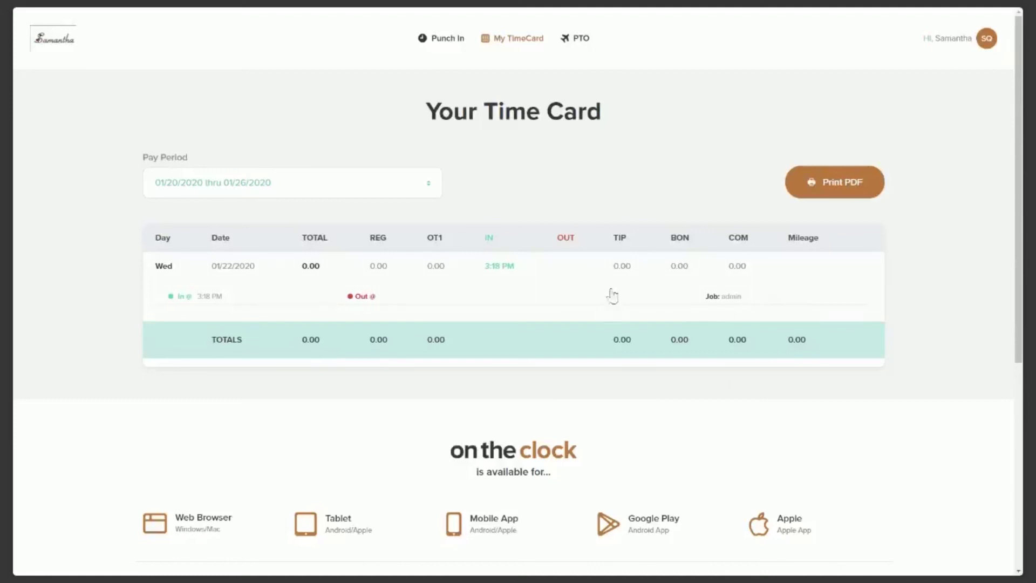
Start a new PTO request with the type set to VAC.
left_click(577, 41)
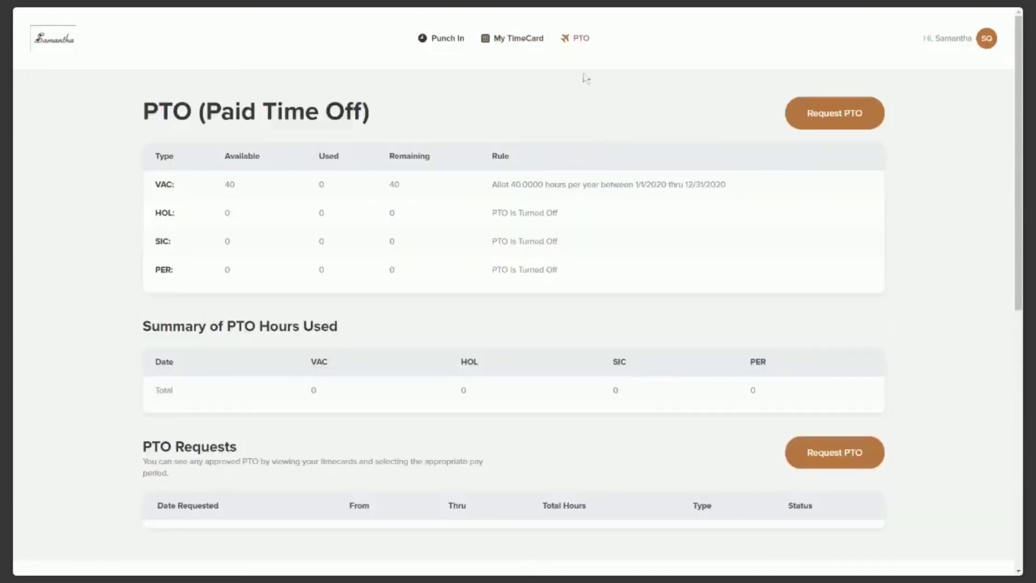
scroll(904, 221, "down", 1)
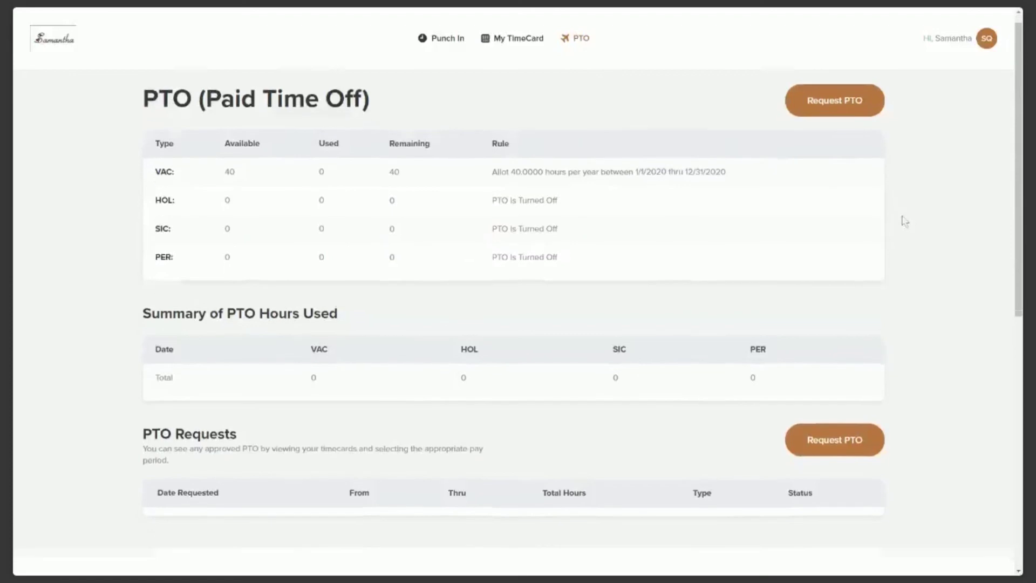
scroll(904, 220, "up", 1)
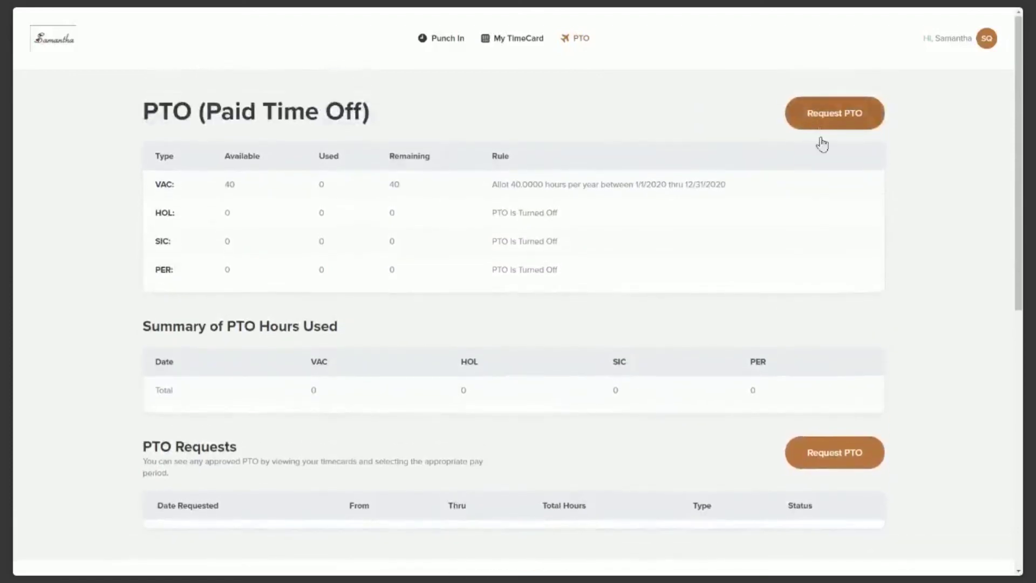
left_click(820, 140)
left_click(603, 213)
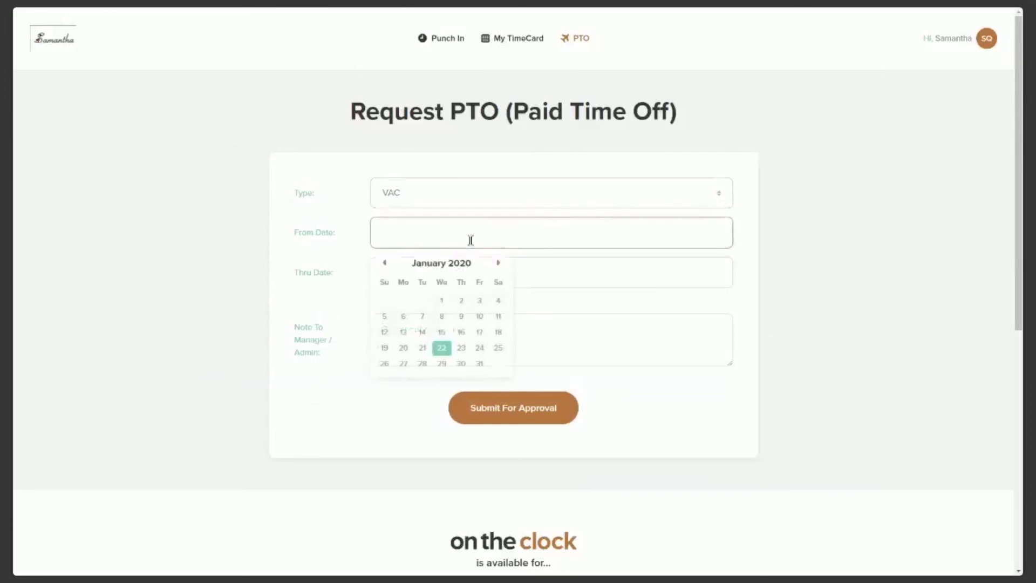
Request 8 hours off on January 22, 2020 and submit the request for approval.
left_click(442, 347)
left_click(418, 284)
left_click(543, 381)
left_click(685, 328)
scroll(685, 328, "down", 2)
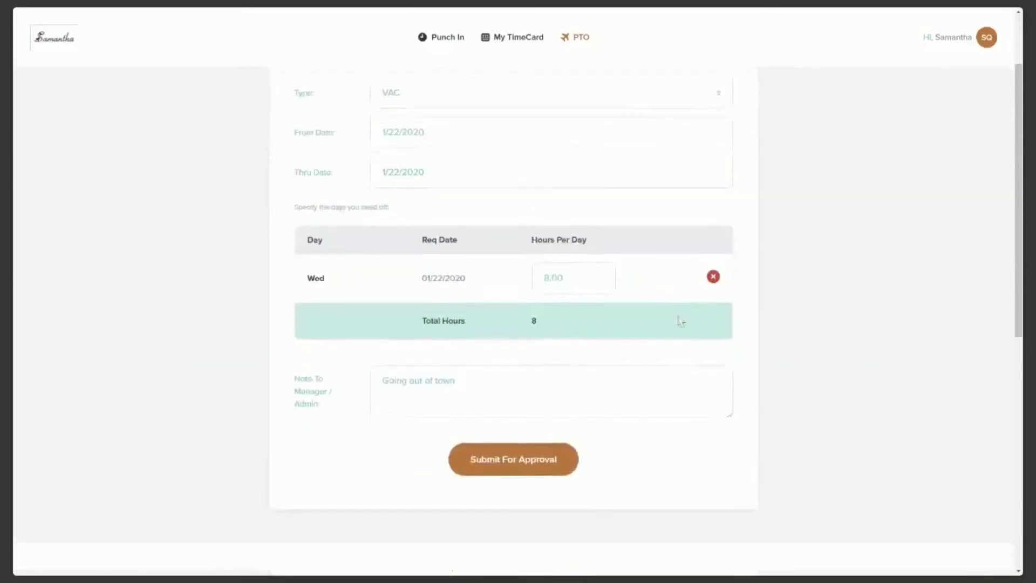
left_click(519, 457)
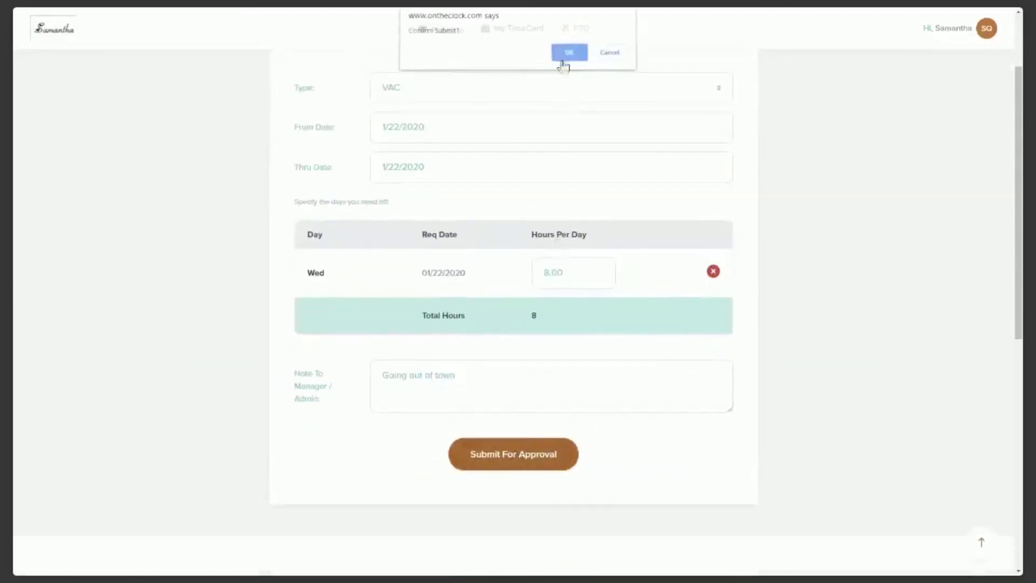
left_click(566, 58)
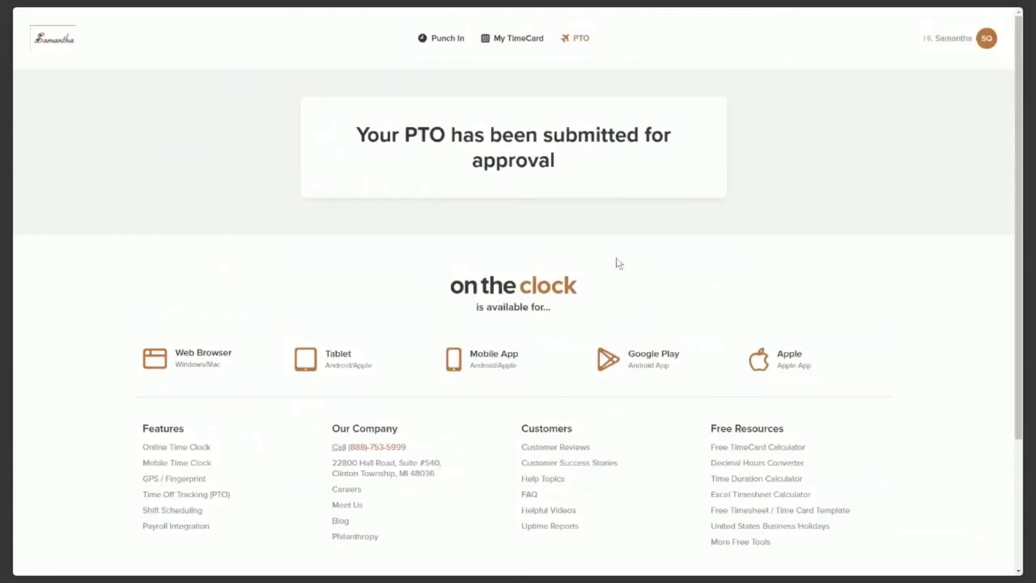
Switch the current punch from admin to Call out and verify the 3:19 PM change on the time card.
left_click(448, 38)
scroll(572, 324, "down", 2)
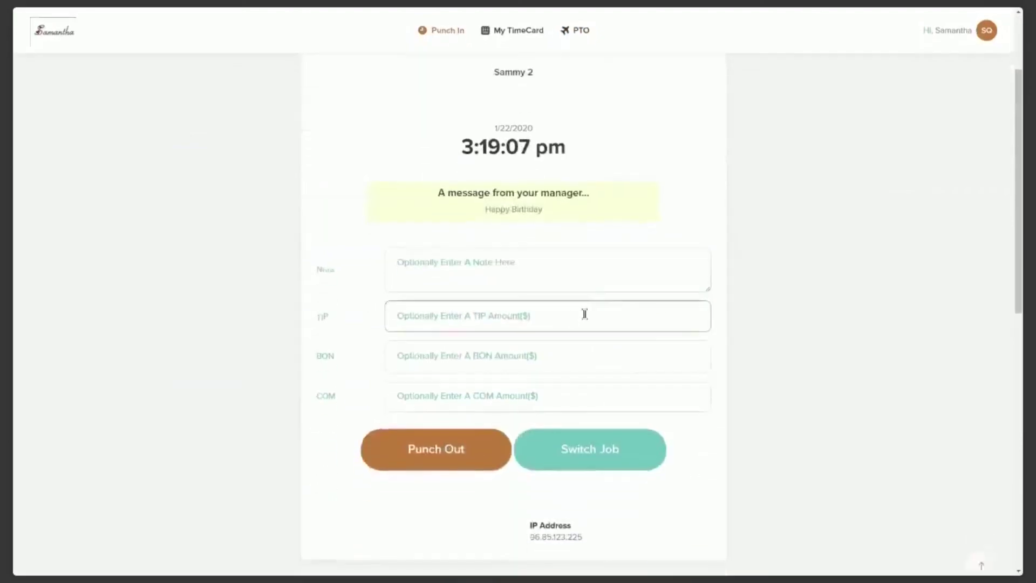
scroll(665, 262, "down", 1)
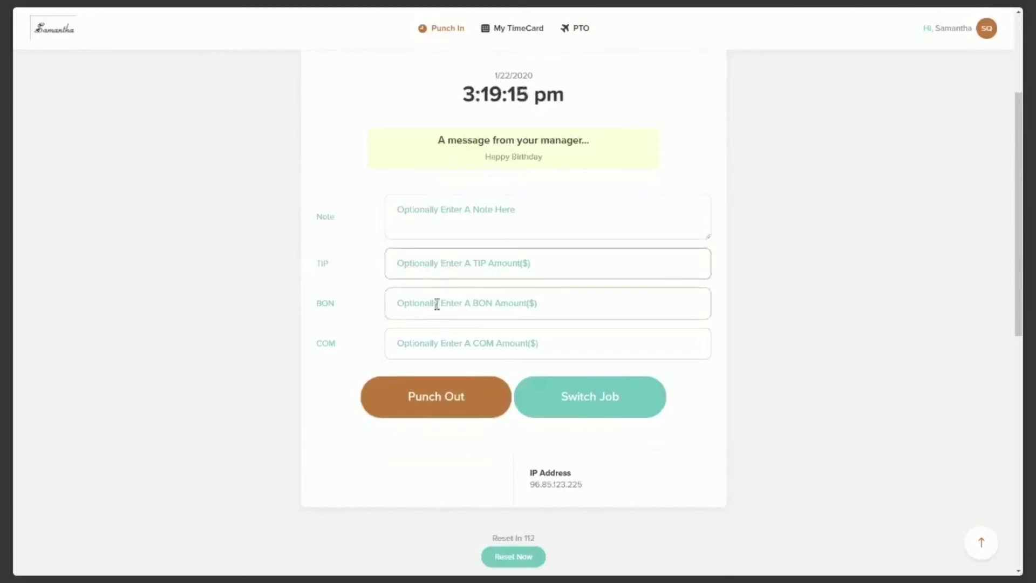
left_click(426, 345)
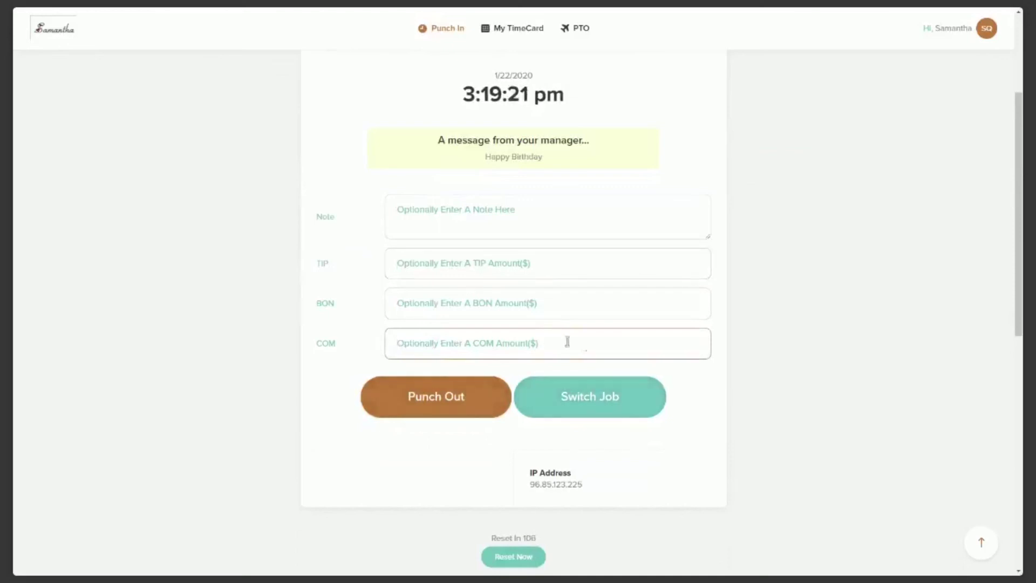
scroll(786, 395, "down", 1)
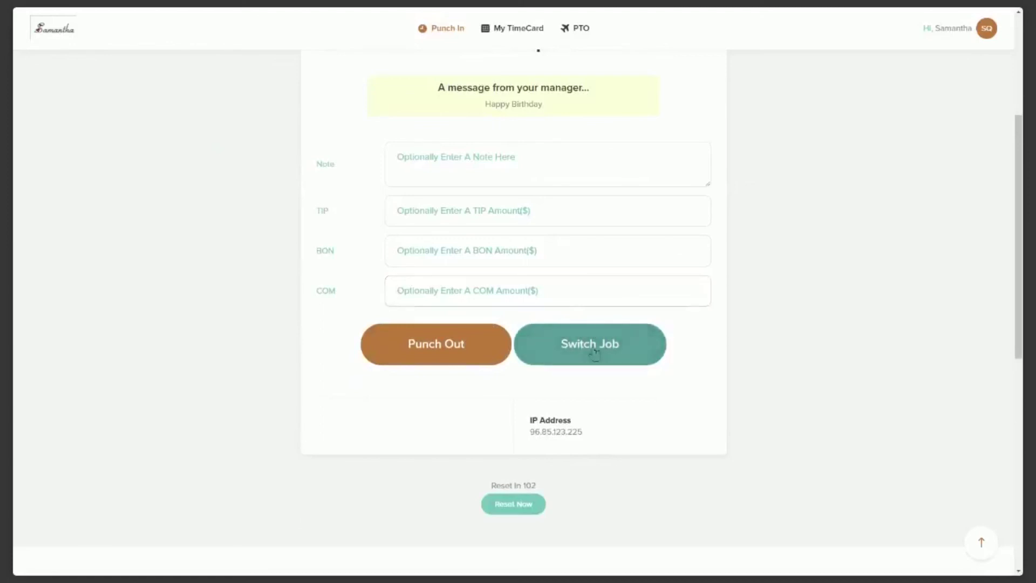
left_click(594, 353)
scroll(620, 269, "down", 1)
scroll(582, 218, "down", 3)
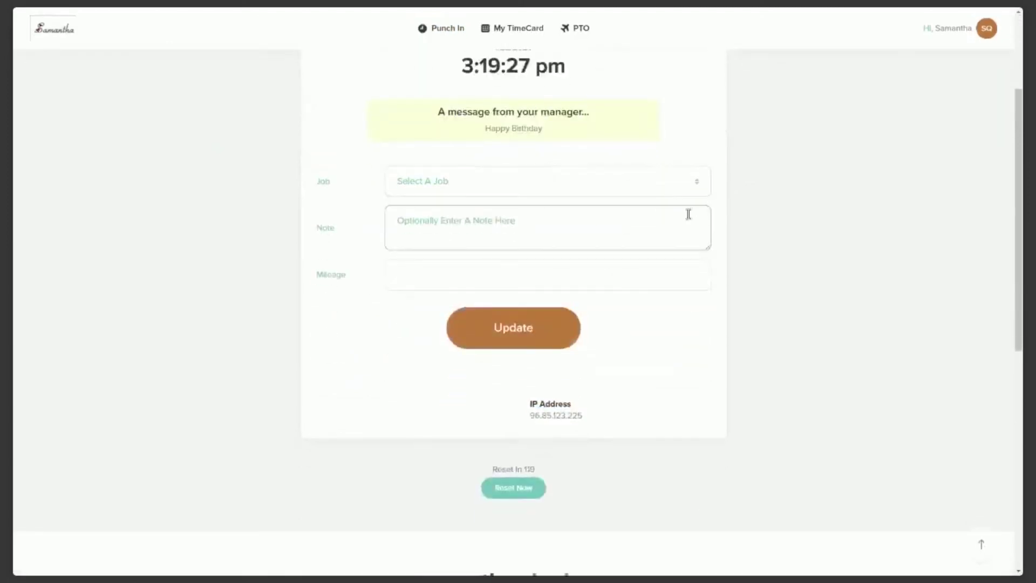
left_click(616, 202)
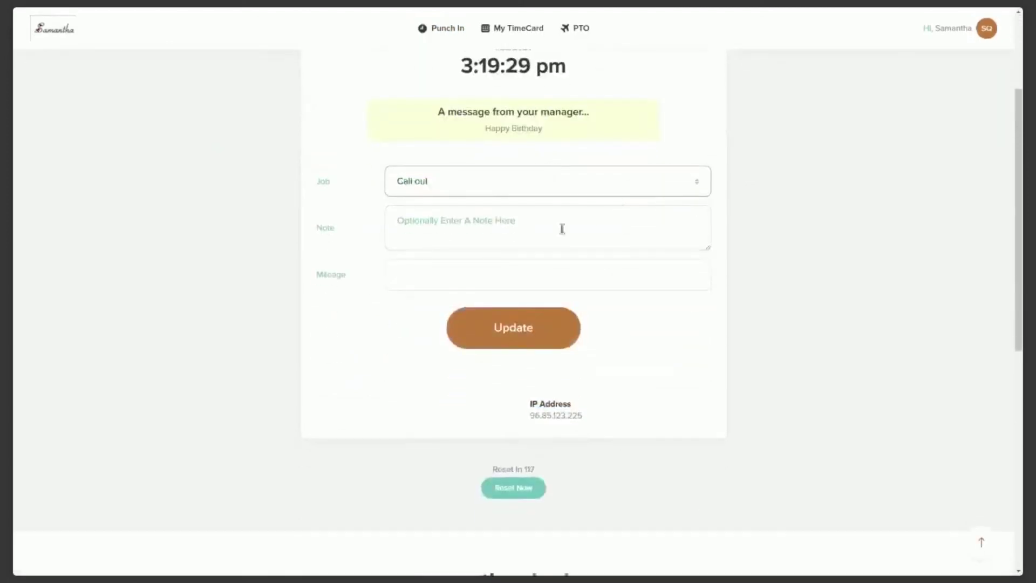
scroll(782, 237, "down", 1)
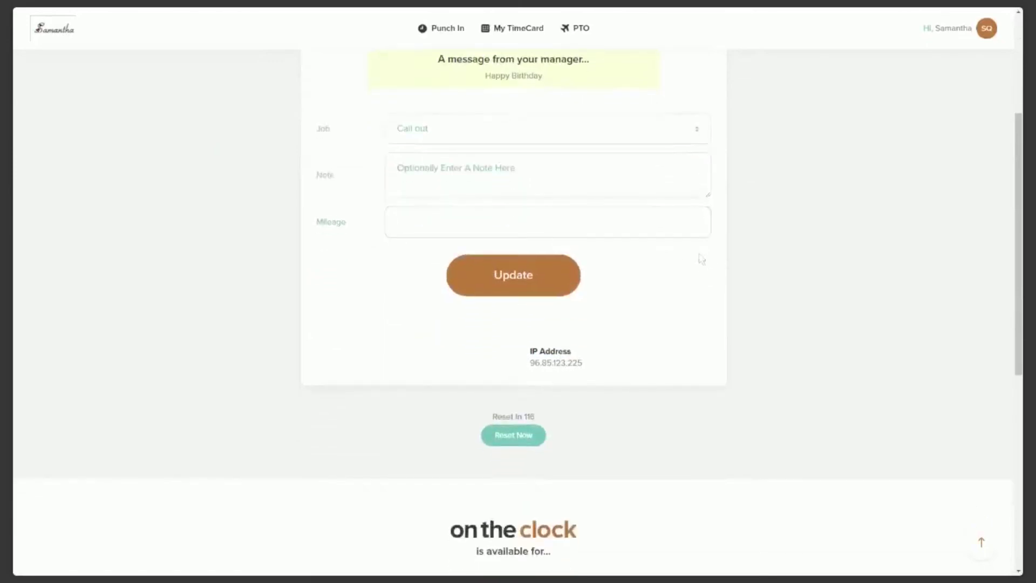
left_click(510, 277)
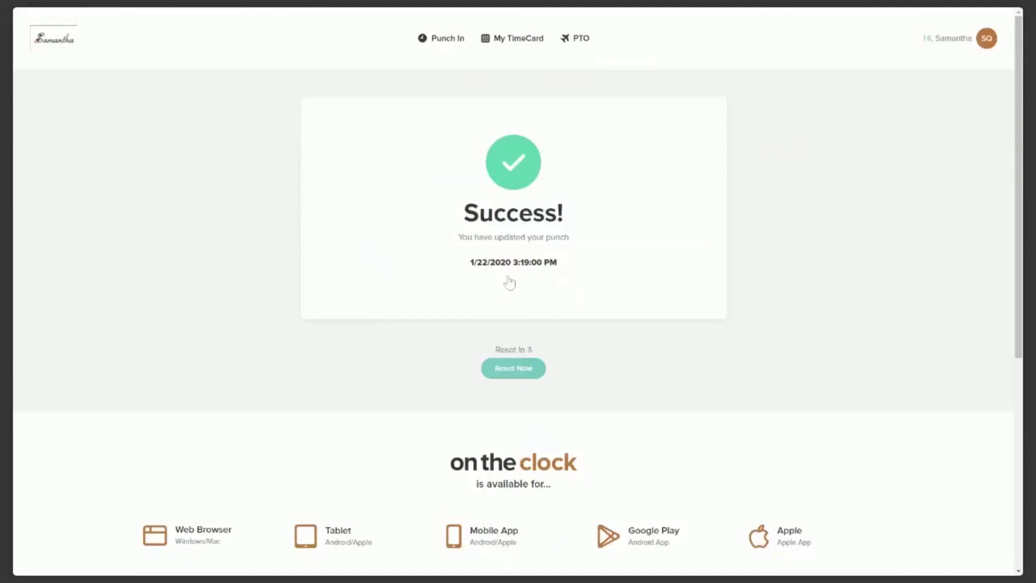
left_click(525, 49)
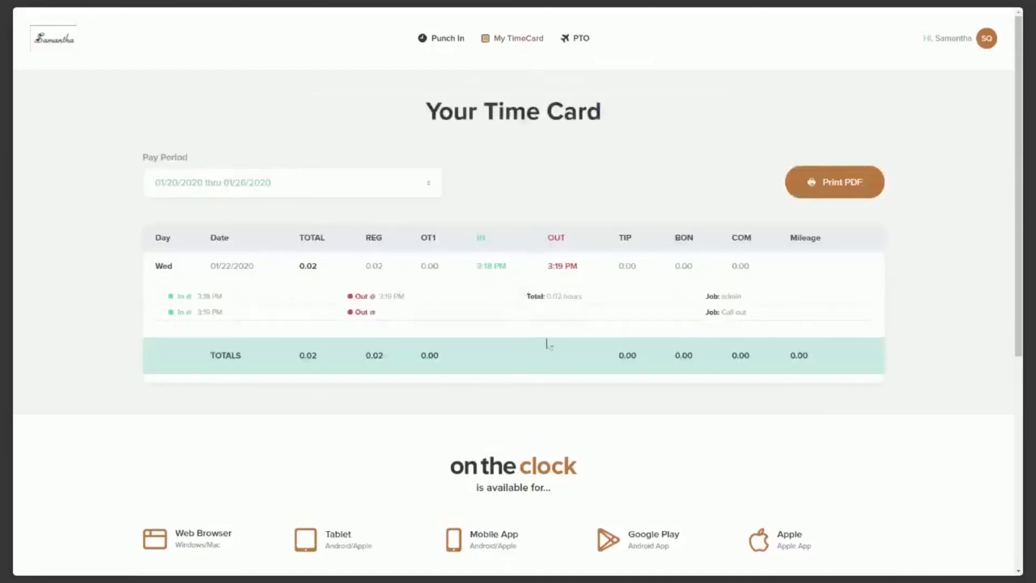
Punch out of the Call out job at 3:19 PM from the punch page.
scroll(569, 342, "down", 1)
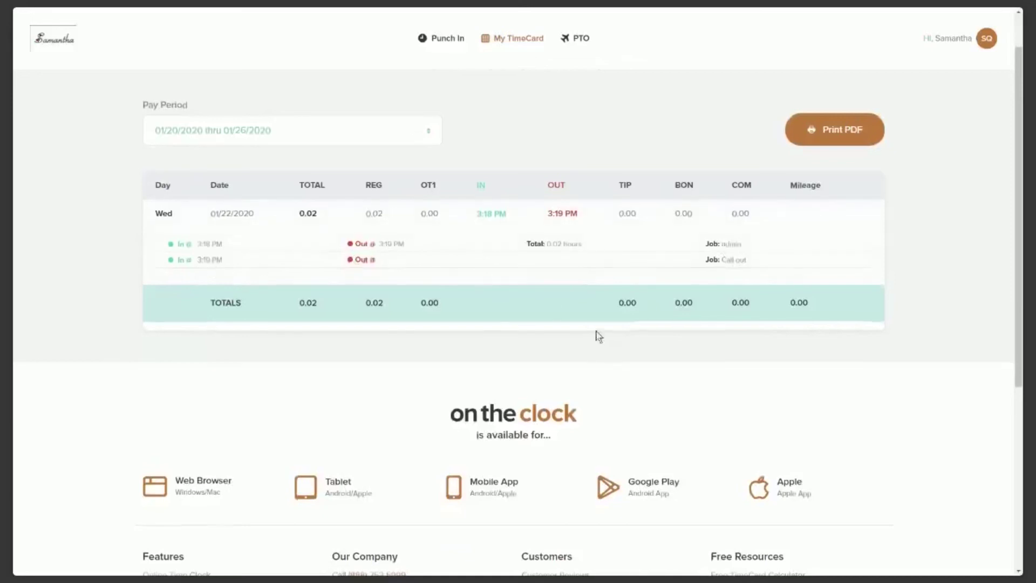
scroll(596, 335, "up", 1)
left_click(447, 39)
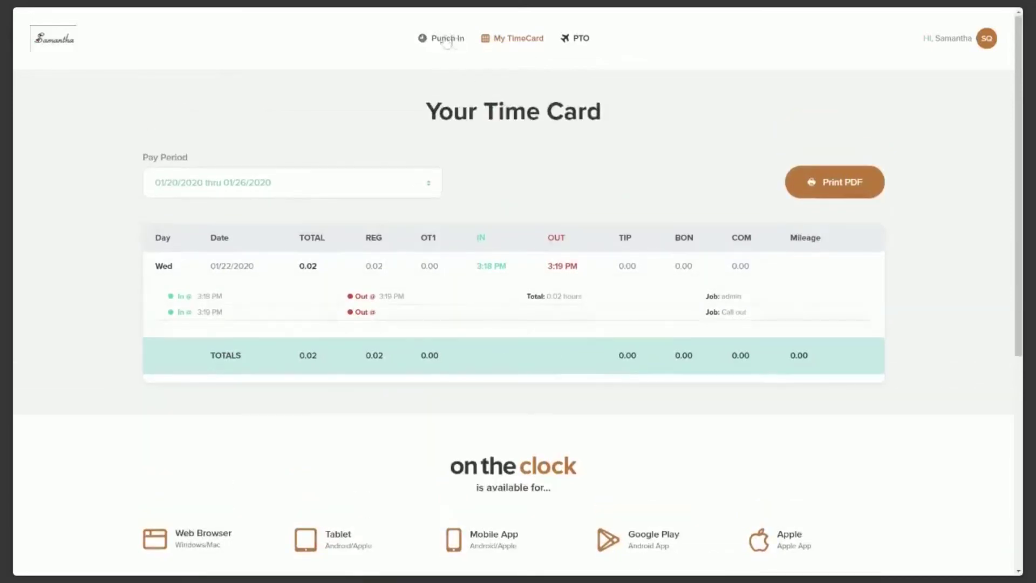
scroll(723, 216, "down", 3)
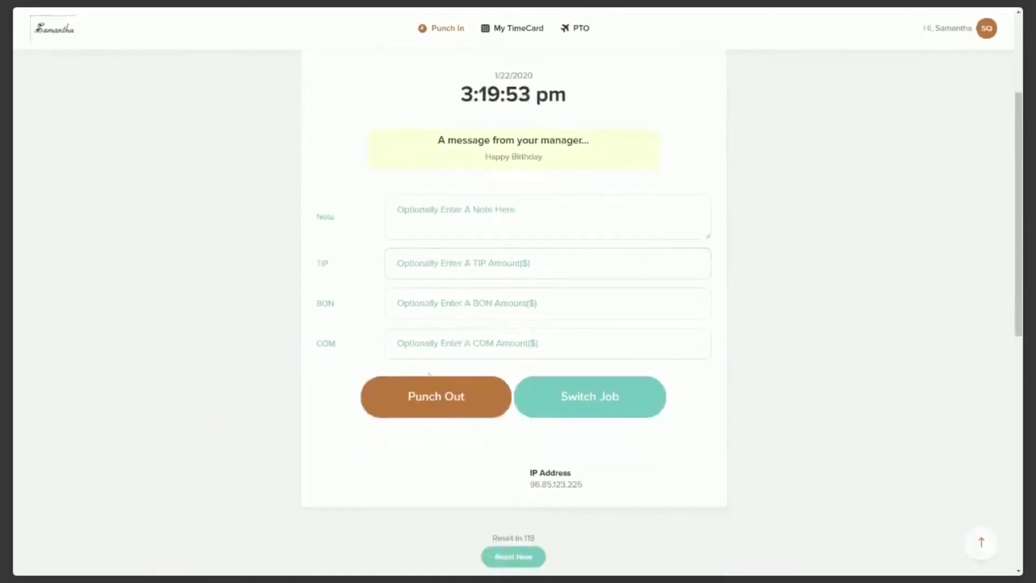
left_click(478, 402)
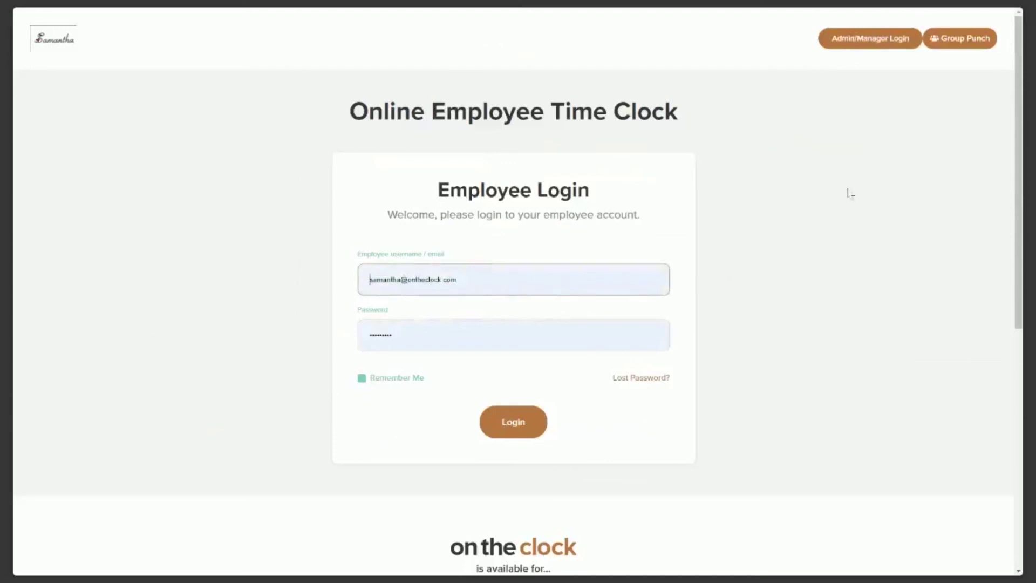
Log in through the Admin card of the Admin/Manager login using the autofilled credentials.
left_click(877, 45)
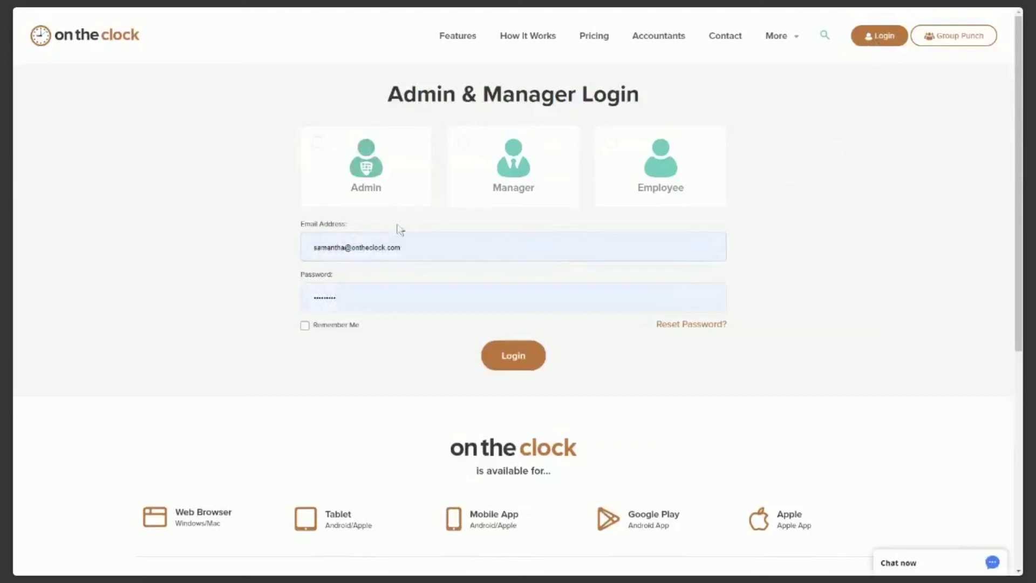
left_click(366, 178)
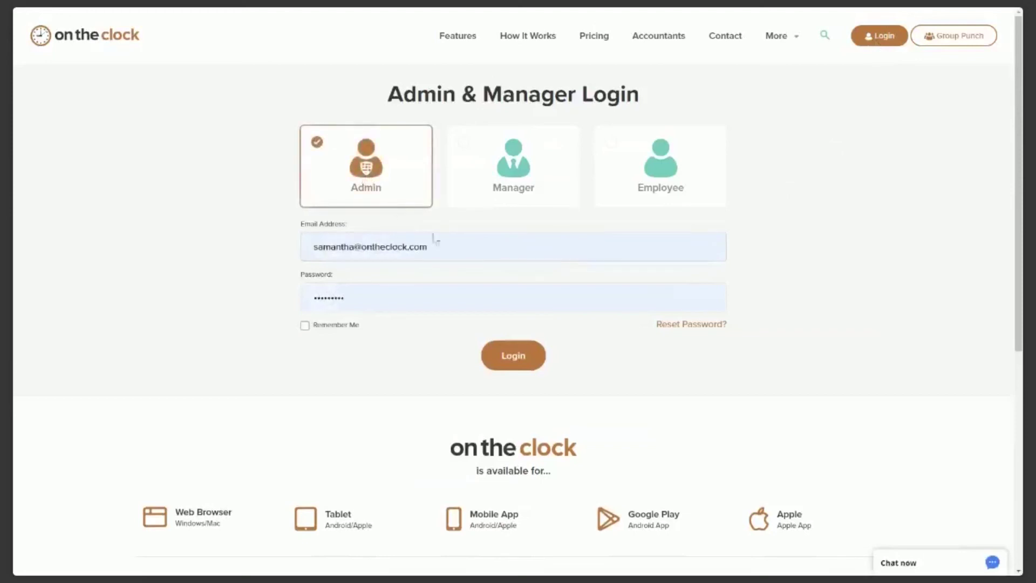
left_click(519, 362)
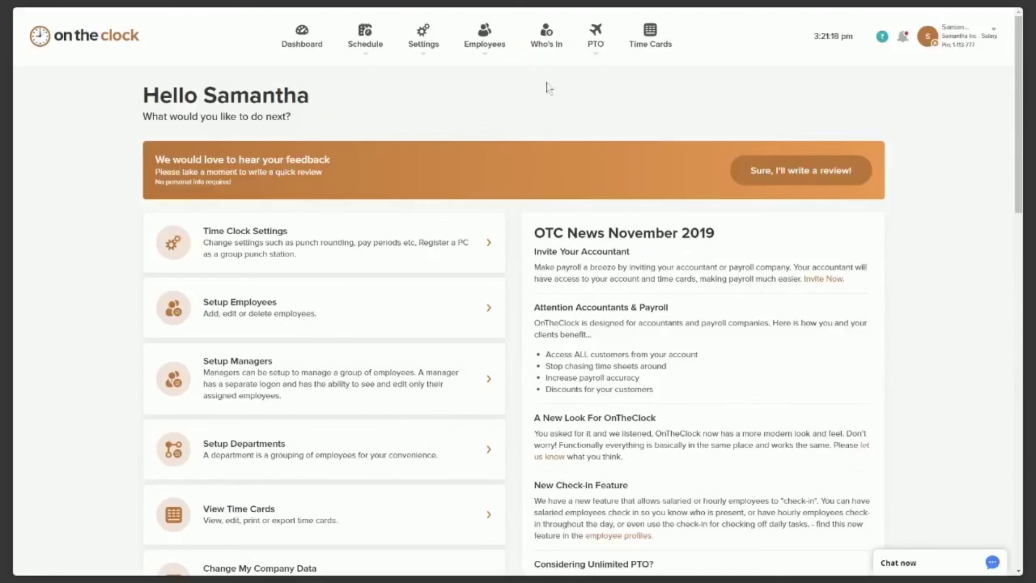
Check the Who's In list: one employee IN since 12:13 PM, everyone else OUT.
left_click(549, 49)
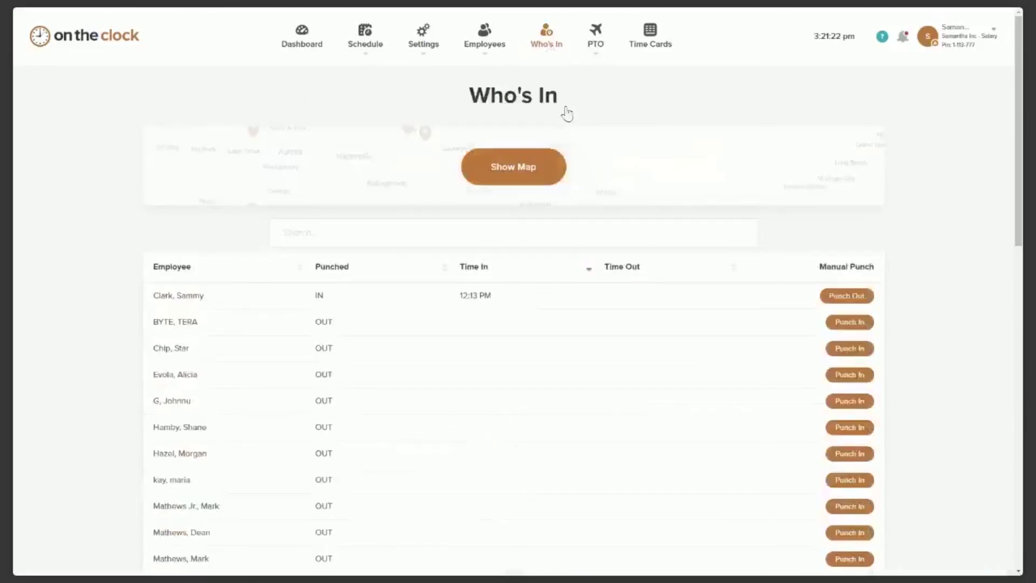
scroll(669, 259, "down", 2)
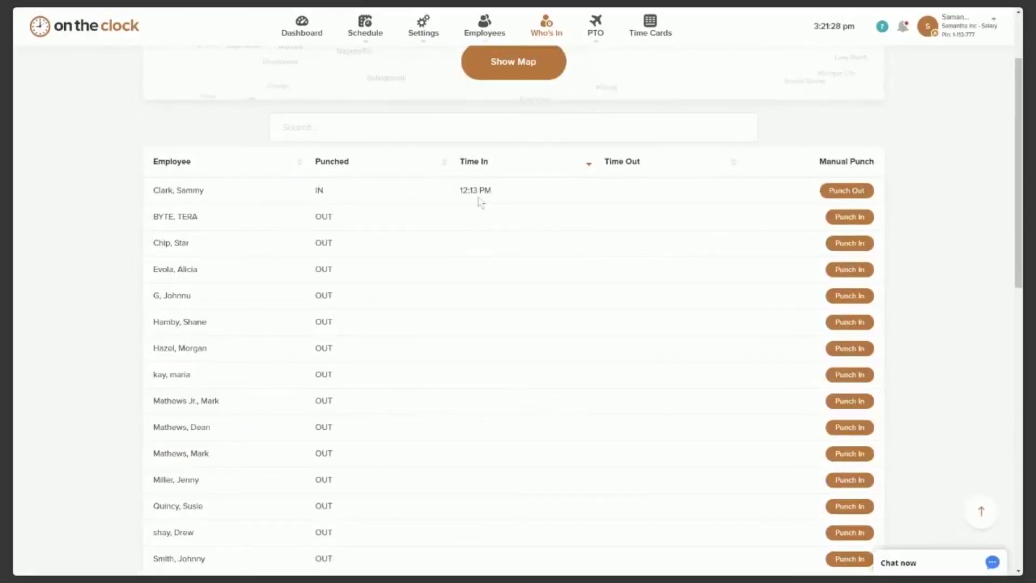
scroll(480, 202, "up", 3)
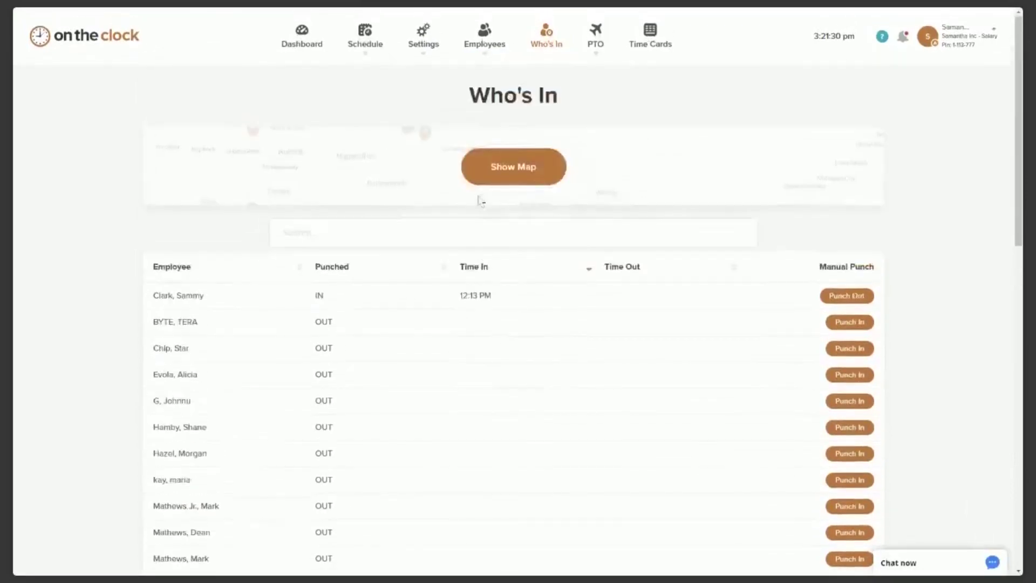